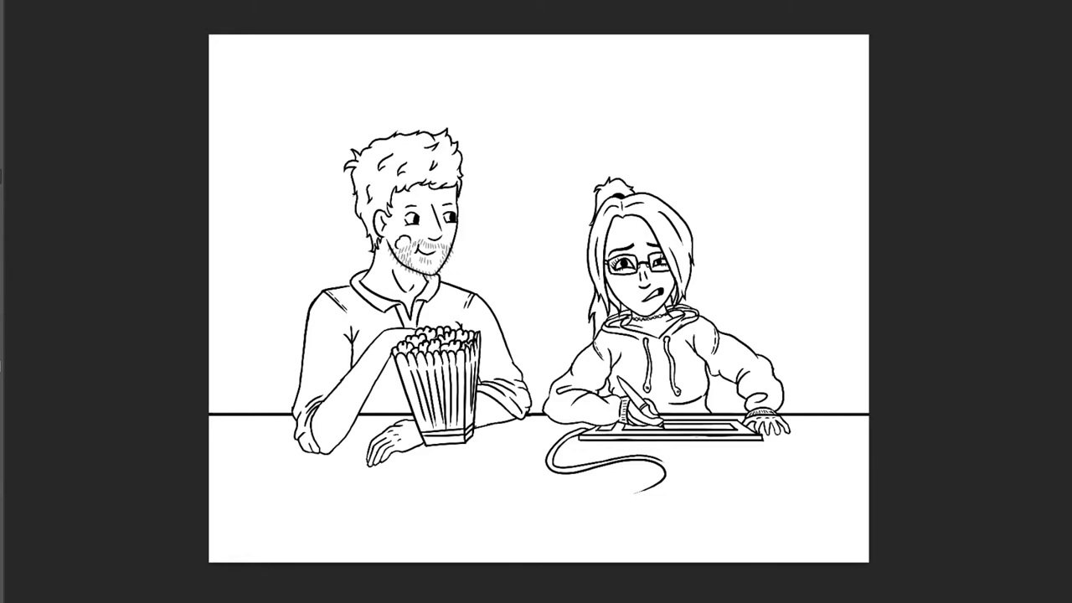
mouse_move(252, 81)
left_mouse_down()
mouse_move(326, 57)
mouse_move(368, 66)
mouse_move(258, 226)
mouse_move(452, 71)
mouse_move(477, 71)
mouse_move(245, 301)
mouse_move(476, 114)
left_mouse_up()
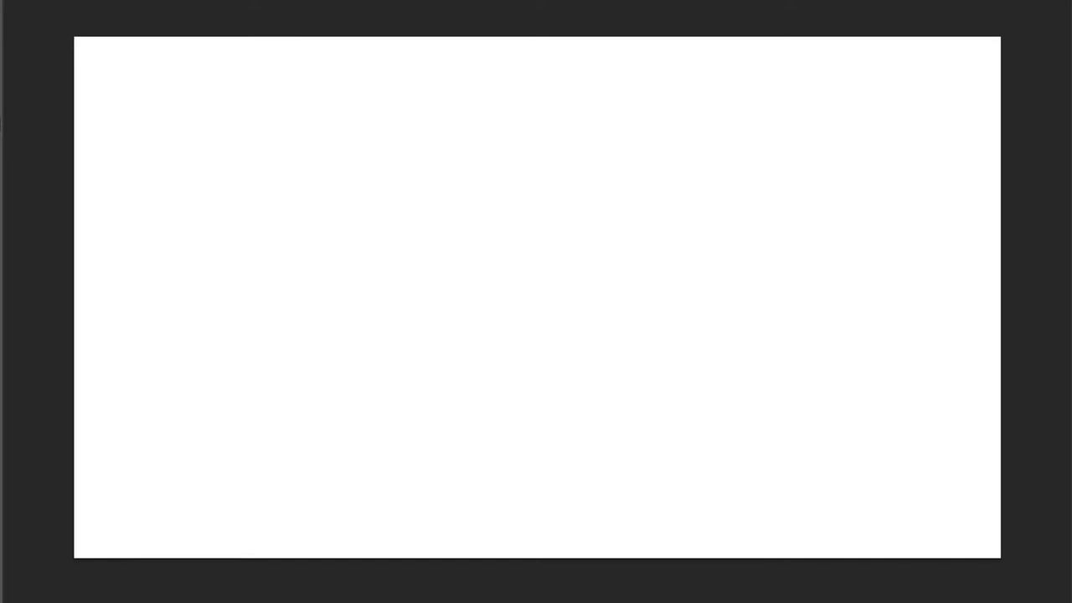
Draw a closed, irregular blue blob outline across the blank canvas, shift it slightly, and fade it to a pale guide.
mouse_move(765, 195)
left_mouse_down()
mouse_move(469, 192)
mouse_move(550, 486)
mouse_move(871, 374)
mouse_move(805, 216)
left_mouse_up()
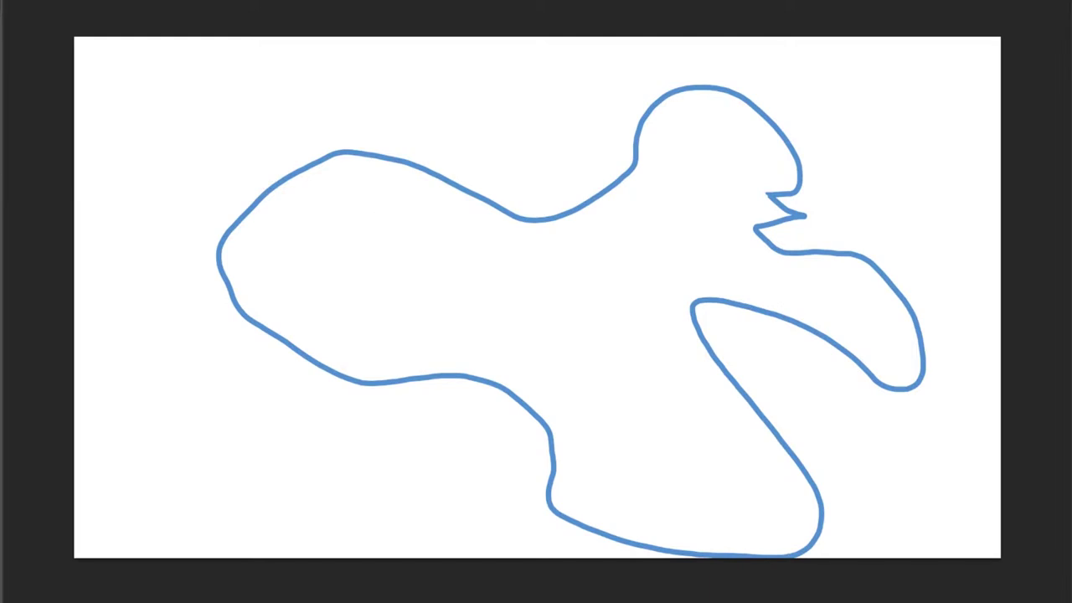
left_click_drag(387, 241, 373, 233)
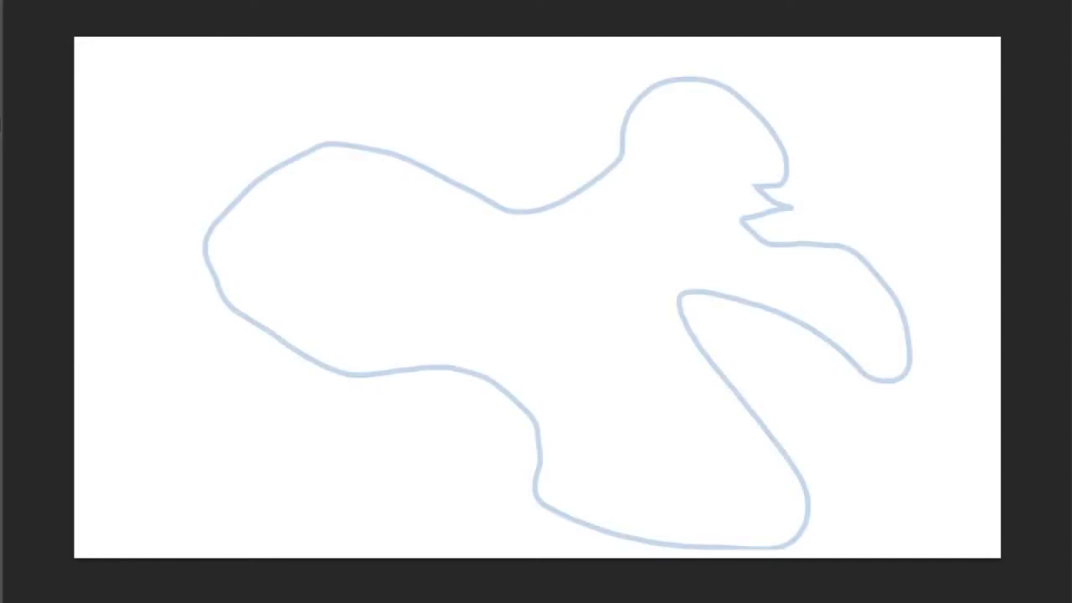
Examine the pale blue outline up close from end to end for shapes that could form a creature.
right_click(1, 124)
mouse_move(537, 130)
left_mouse_down()
mouse_move(676, 203)
mouse_move(704, 302)
mouse_move(535, 465)
mouse_move(393, 211)
mouse_move(370, 309)
mouse_move(370, 294)
mouse_move(508, 132)
mouse_move(537, 130)
left_mouse_up()
scroll(537, 299, "up", 2)
scroll(537, 299, "right", 2)
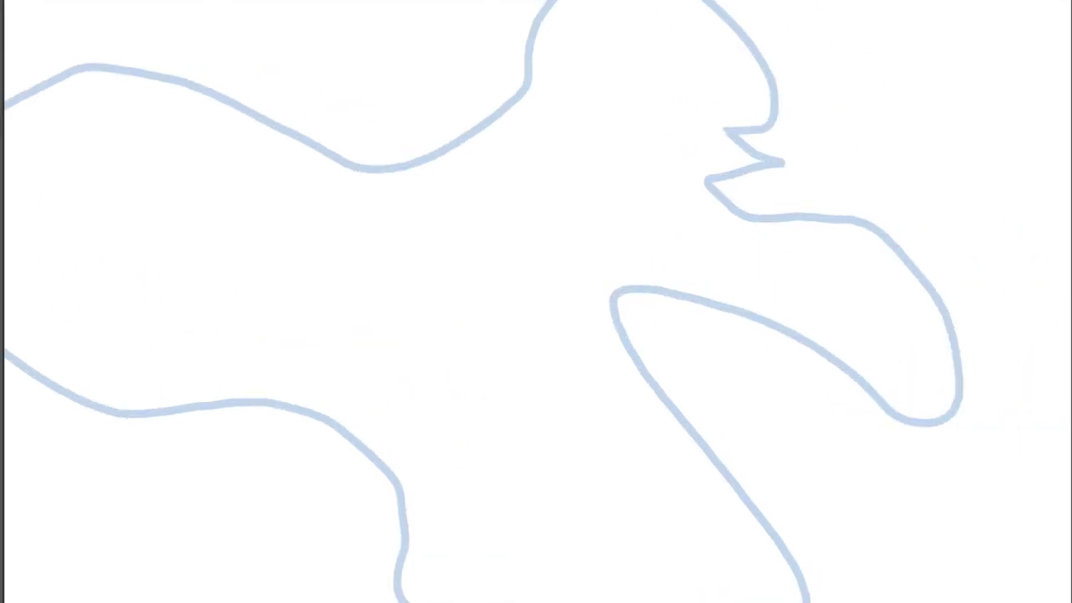
scroll(537, 299, "up", 1)
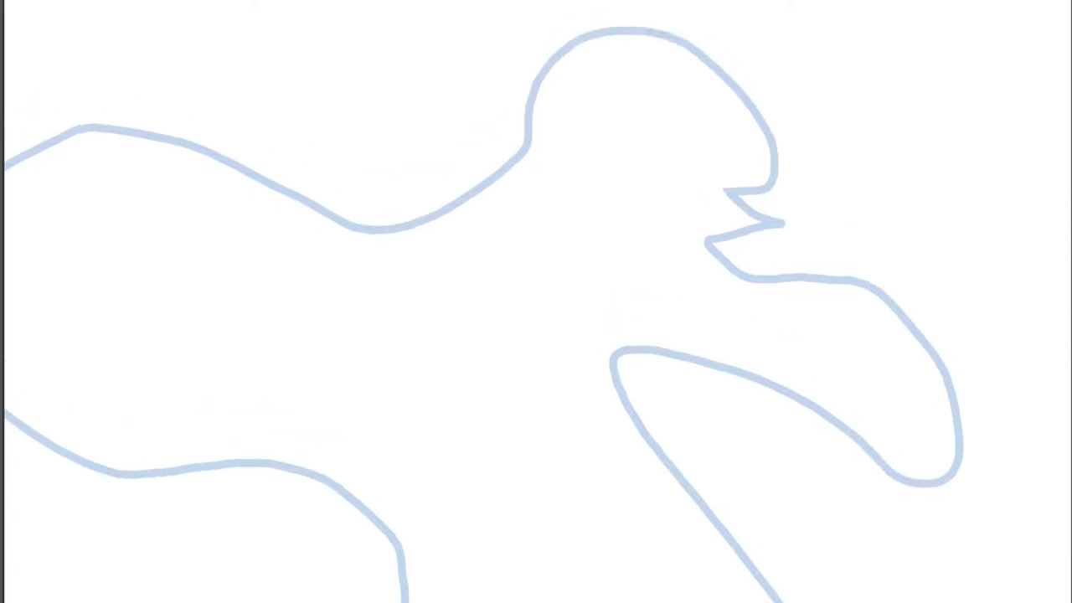
scroll(538, 299, "left", 4)
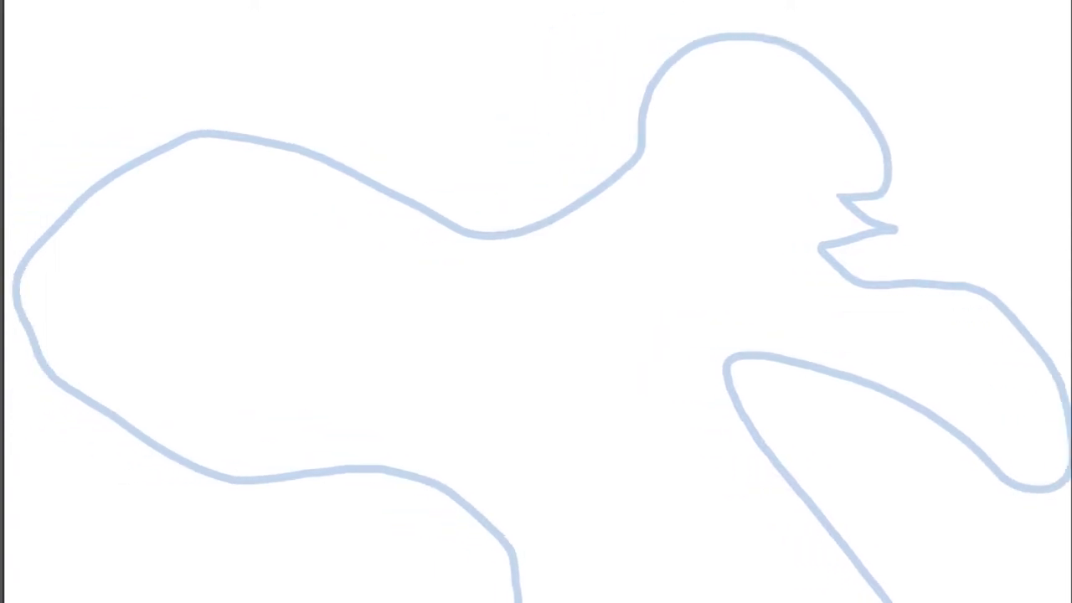
scroll(538, 299, "right", 2)
key("ctrl+minus")
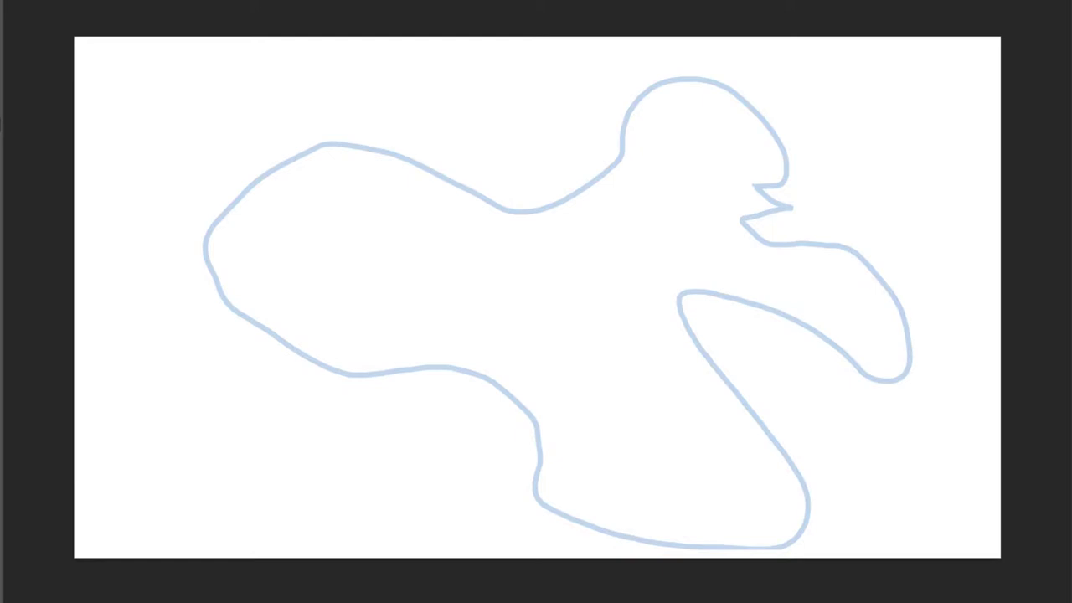
Sketch three curved black spikes along the outline's upper edge between the head lobe and the hump.
mouse_move(345, 145)
left_mouse_down()
mouse_move(425, 136)
mouse_move(402, 159)
left_mouse_up()
mouse_move(452, 182)
left_mouse_down()
mouse_move(531, 136)
mouse_move(517, 201)
mouse_move(594, 115)
mouse_move(618, 161)
left_mouse_up()
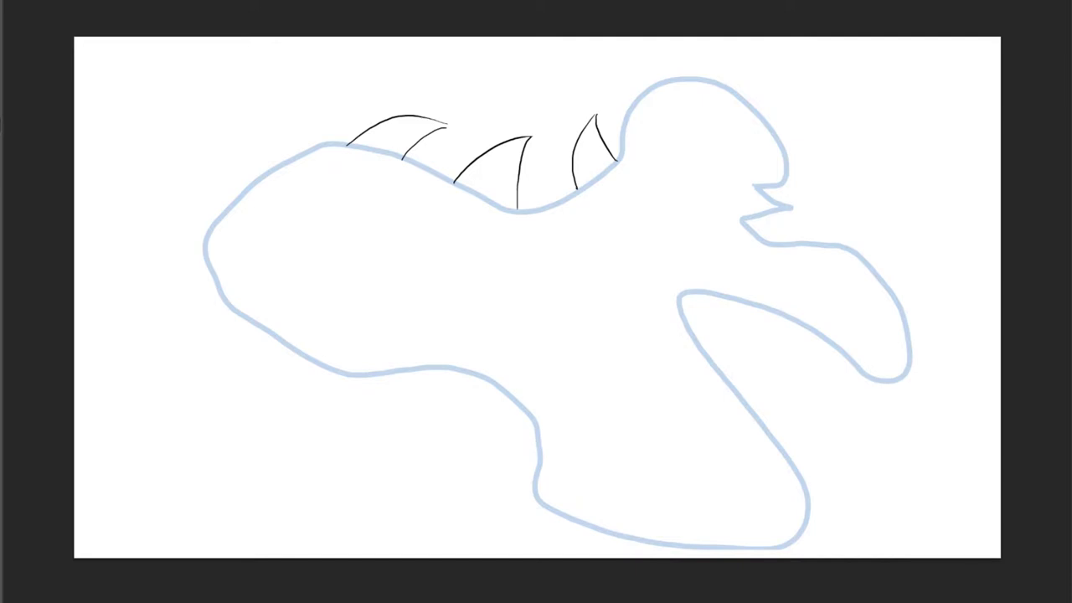
Sketch the creature's face in the outline's head lobe: curved mouth, brow bump, eye with lid, snout and nostril.
mouse_move(206, 263)
left_mouse_down()
mouse_move(299, 305)
mouse_move(343, 303)
mouse_move(303, 301)
left_mouse_up()
mouse_move(232, 205)
left_mouse_down()
mouse_move(266, 164)
mouse_move(331, 144)
left_mouse_up()
mouse_move(271, 172)
left_mouse_down()
mouse_move(293, 159)
mouse_move(350, 197)
left_mouse_up()
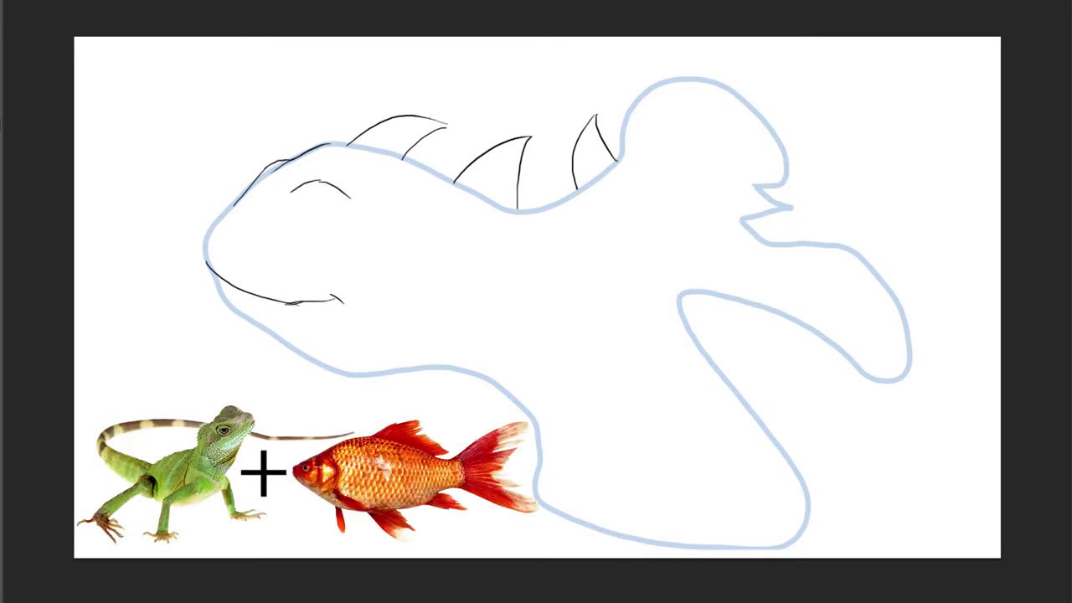
mouse_move(284, 219)
left_mouse_down()
mouse_move(331, 196)
mouse_move(350, 202)
mouse_move(335, 223)
left_mouse_up()
left_click_drag(338, 220, 351, 211)
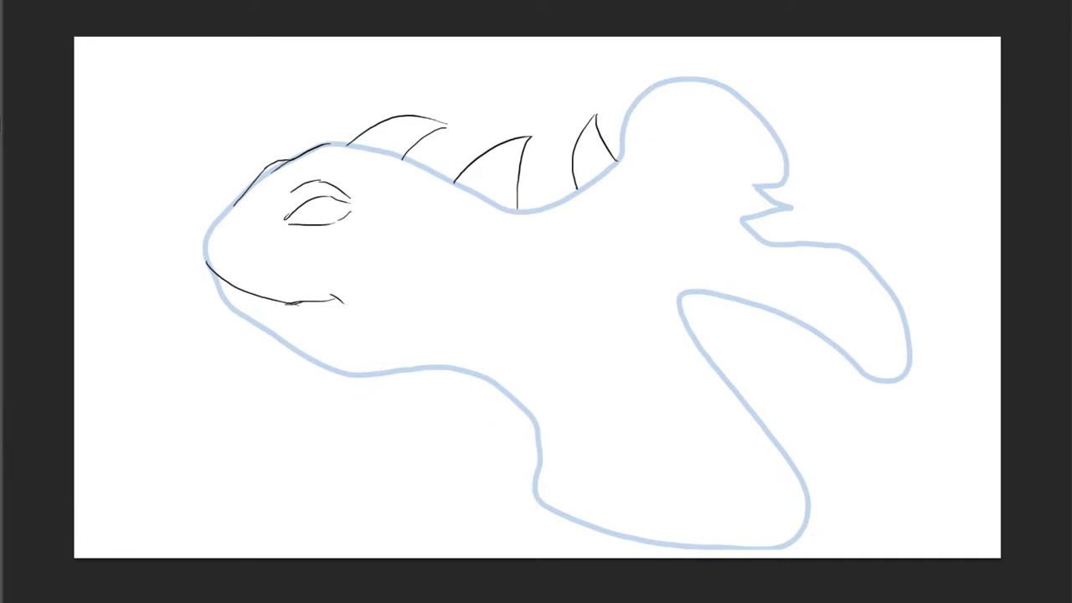
mouse_move(227, 209)
left_mouse_down()
mouse_move(212, 246)
mouse_move(248, 243)
left_mouse_up()
Trace the jaw, throat and chest along the guide, curving the line down into the front edge of the front leg.
mouse_move(214, 278)
left_mouse_down()
mouse_move(312, 358)
mouse_move(432, 365)
mouse_move(508, 392)
mouse_move(541, 437)
mouse_move(507, 518)
left_mouse_up()
left_click_drag(506, 517, 452, 556)
key("ctrl+z")
key("ctrl+z")
mouse_move(539, 439)
left_mouse_down()
mouse_move(536, 470)
mouse_move(459, 532)
left_mouse_up()
key("ctrl+z")
left_click_drag(535, 471, 486, 529)
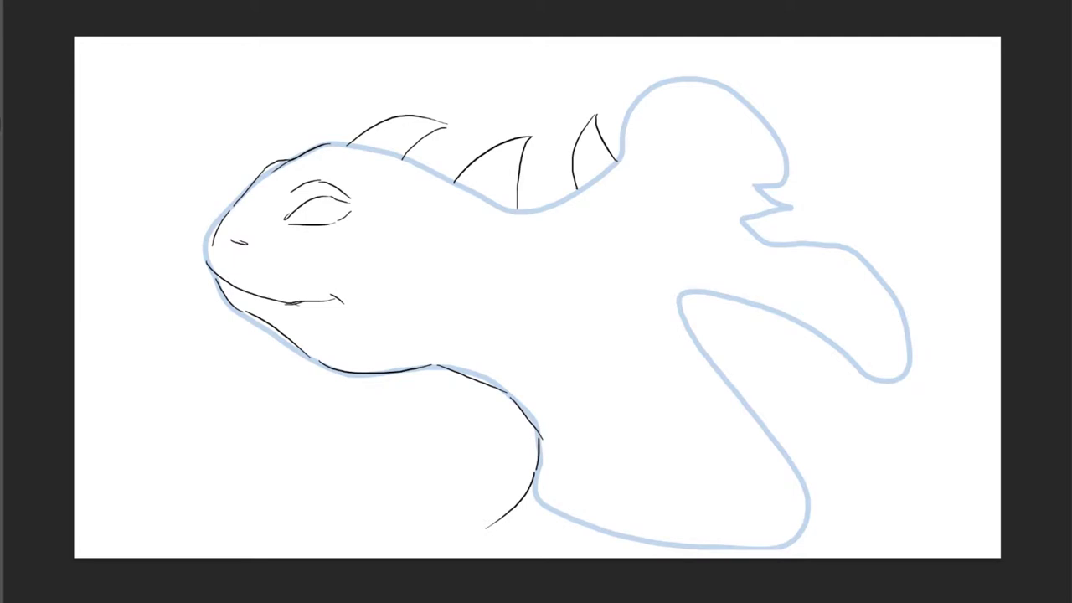
left_click_drag(690, 333, 834, 447)
left_click_drag(834, 455, 841, 490)
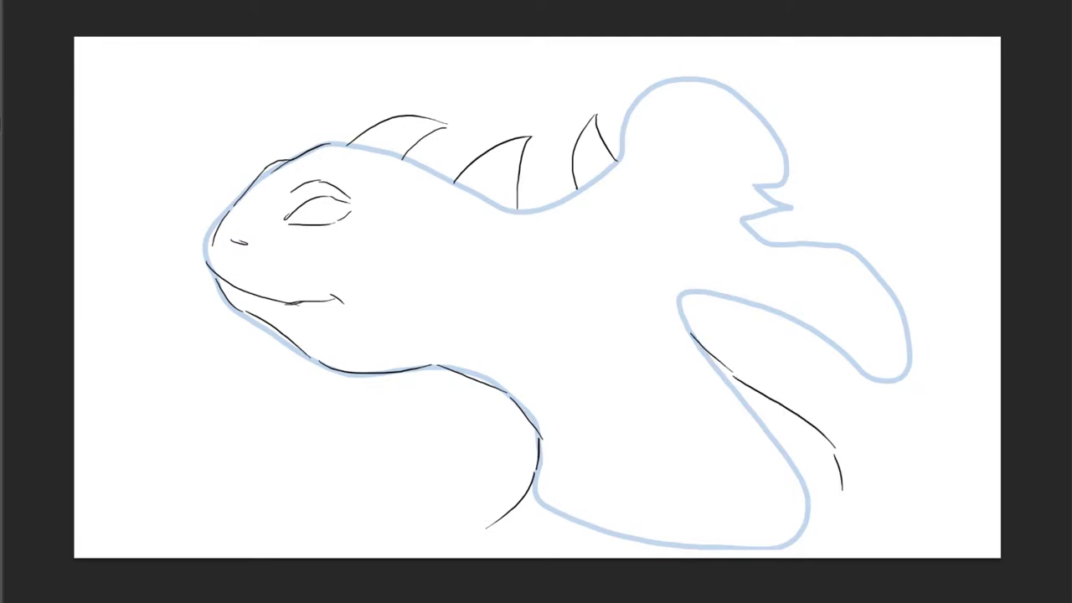
key("ctrl+z")
key("ctrl+z")
key("ctrl+z")
Complete the near front leg with a rounded foot, a bent rear edge up to the shoulder, and a curved line across the ankle.
mouse_move(485, 530)
left_mouse_down()
mouse_move(574, 537)
mouse_move(590, 520)
left_mouse_up()
left_click_drag(544, 338, 615, 378)
mouse_move(625, 394)
left_mouse_down()
mouse_move(619, 463)
mouse_move(591, 519)
left_mouse_up()
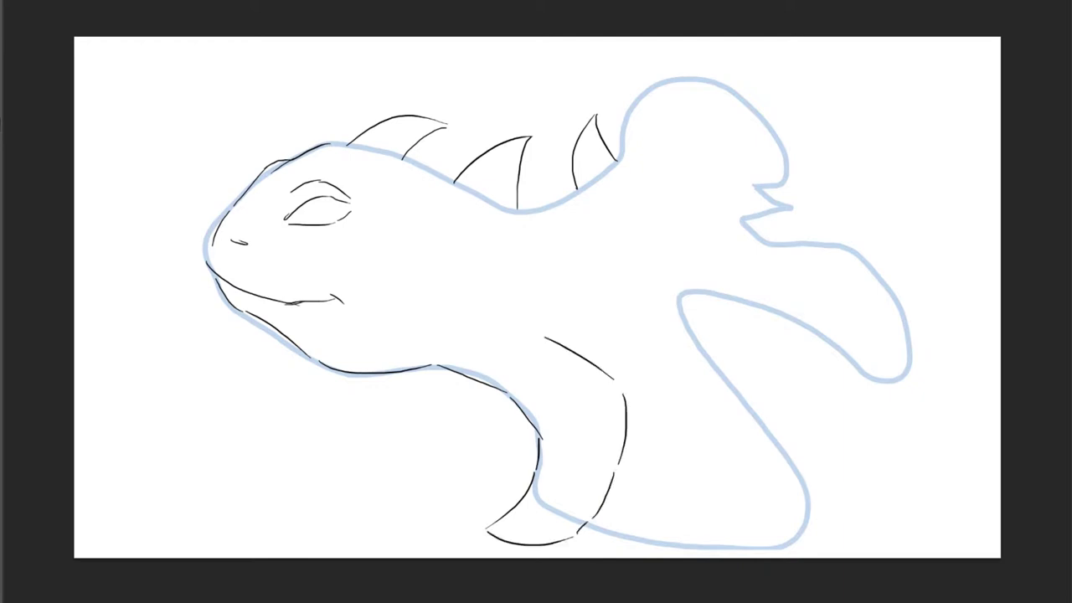
left_click_drag(531, 492, 583, 510)
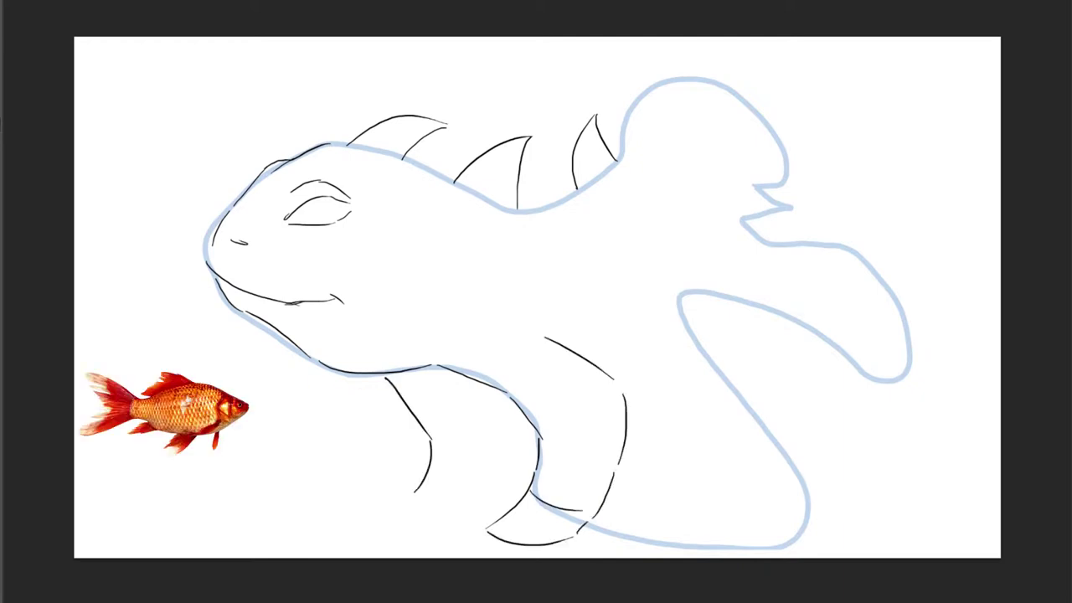
Sketch the far front leg behind the near one, and trace the belly along the guide's lower edge.
left_click_drag(437, 368, 516, 507)
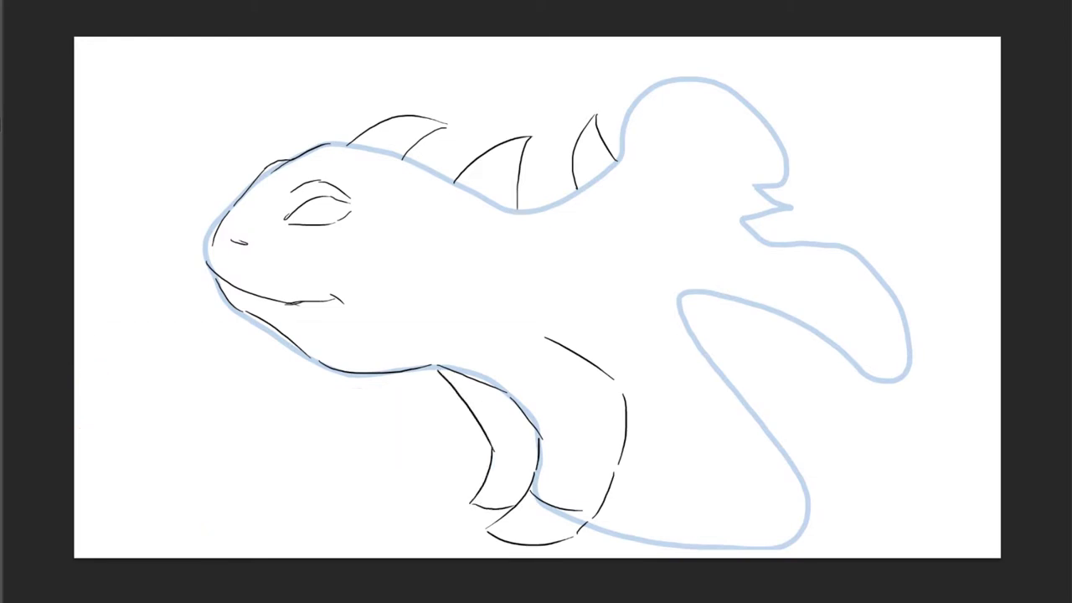
left_click_drag(494, 461, 536, 456)
left_click_drag(588, 525, 805, 541)
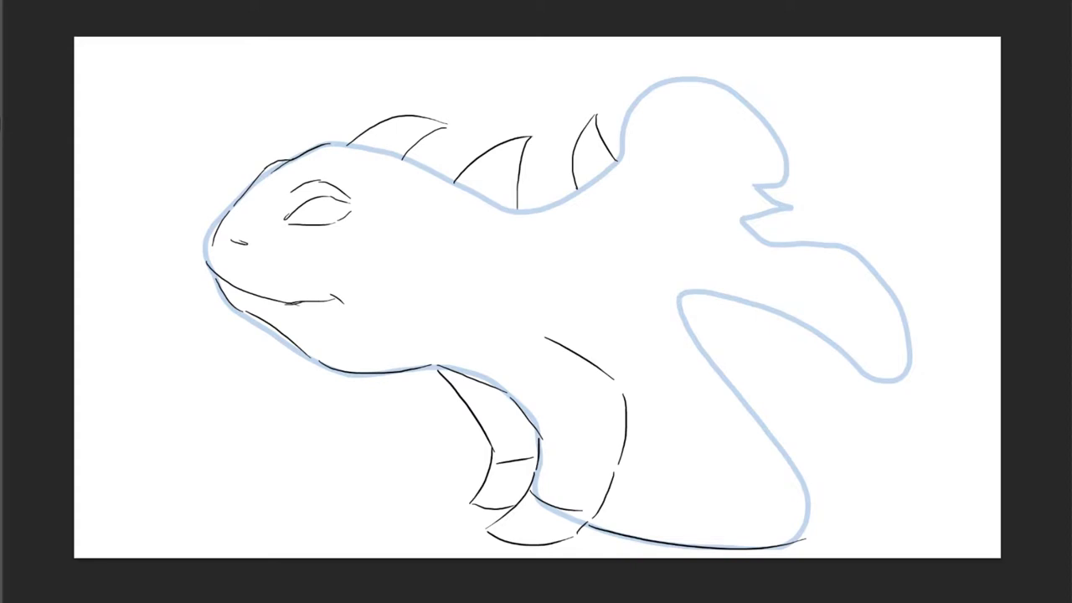
mouse_move(534, 459)
left_mouse_down()
mouse_move(492, 444)
mouse_move(437, 372)
mouse_move(528, 483)
left_mouse_up()
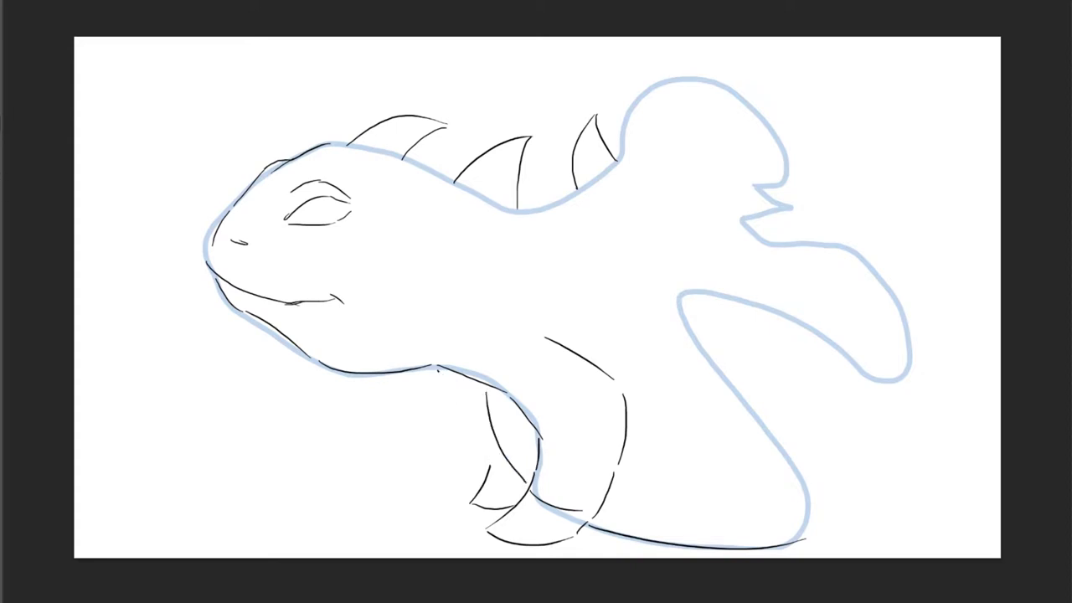
mouse_move(491, 443)
left_mouse_down()
mouse_move(494, 465)
mouse_move(522, 473)
mouse_move(512, 471)
left_mouse_up()
key("ctrl+z")
Trace the belly's rear edge and the rear limb's inner curve, extending it down past the guide, and add an arc above the front leg.
mouse_move(694, 336)
left_mouse_down()
mouse_move(784, 442)
mouse_move(805, 523)
left_mouse_up()
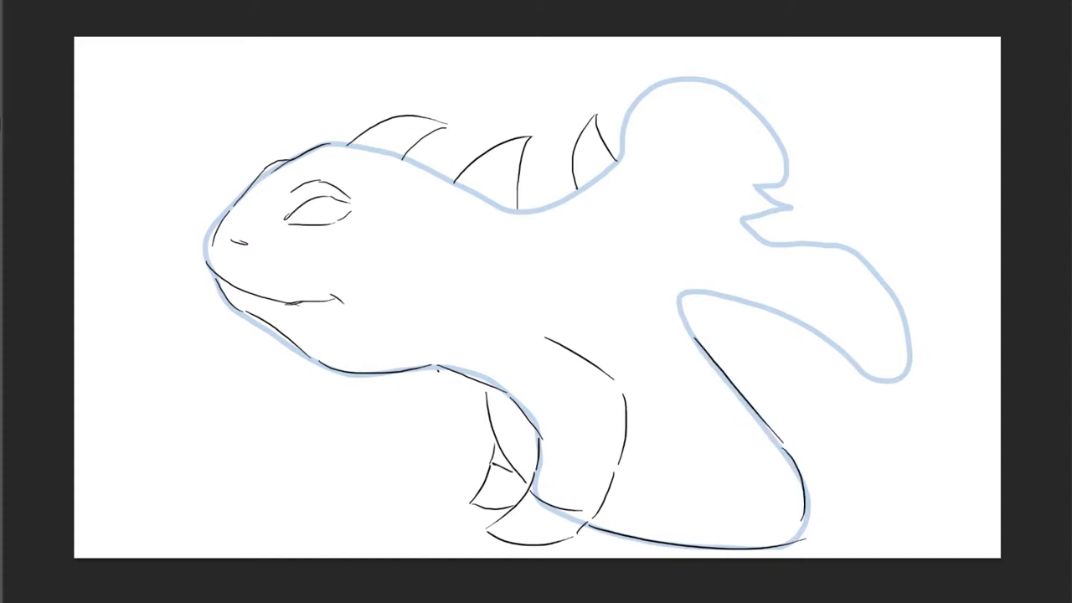
left_click_drag(556, 332, 655, 323)
mouse_move(696, 287)
left_mouse_down()
mouse_move(692, 325)
mouse_move(876, 363)
mouse_move(921, 439)
left_mouse_up()
Sketch the rear foot beside the belly with curved inner lines, closing it against the rear limb's outer edge.
mouse_move(812, 489)
left_mouse_down()
mouse_move(811, 541)
mouse_move(856, 501)
left_mouse_up()
left_click_drag(817, 540, 860, 539)
left_click_drag(858, 503, 858, 528)
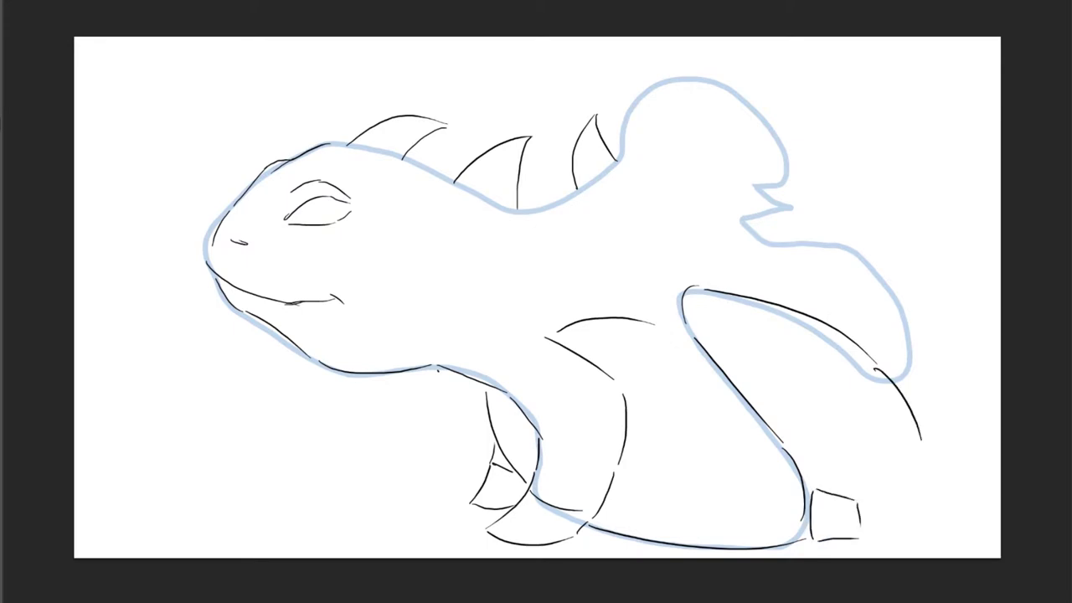
mouse_move(921, 437)
left_mouse_down()
mouse_move(913, 526)
mouse_move(867, 536)
left_mouse_up()
mouse_move(869, 471)
left_mouse_down()
mouse_move(855, 492)
mouse_move(814, 495)
mouse_move(867, 475)
left_mouse_up()
mouse_move(795, 470)
left_mouse_down()
mouse_move(812, 516)
mouse_move(870, 459)
mouse_move(865, 537)
left_mouse_up()
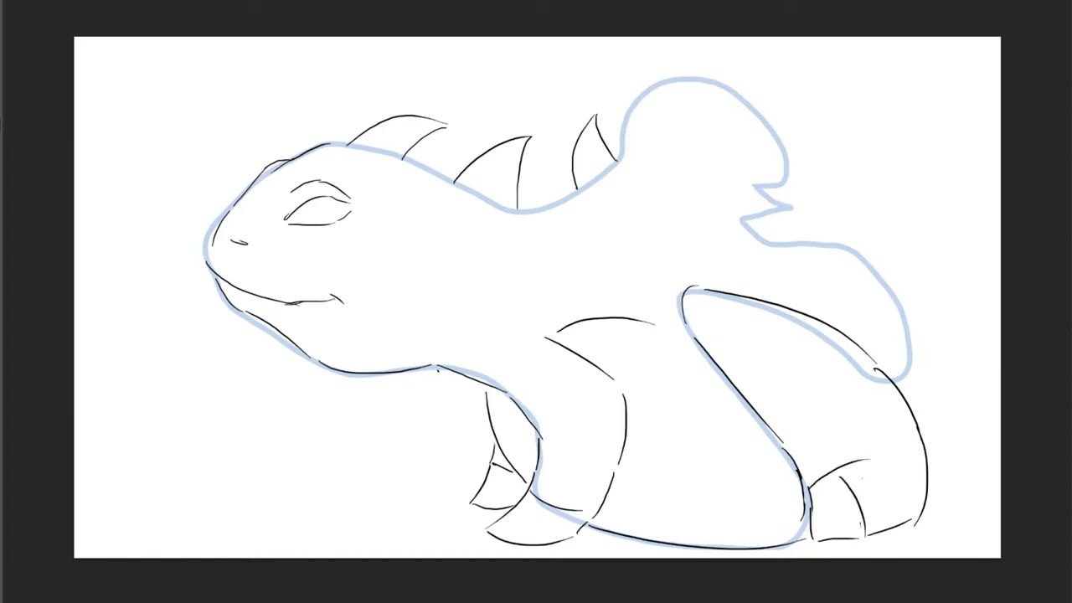
Trace the hump along the guide, and erase it together with the three back spikes.
mouse_move(542, 209)
left_mouse_down()
mouse_move(611, 166)
mouse_move(648, 94)
mouse_move(673, 77)
mouse_move(748, 115)
mouse_move(785, 163)
mouse_move(752, 188)
left_mouse_up()
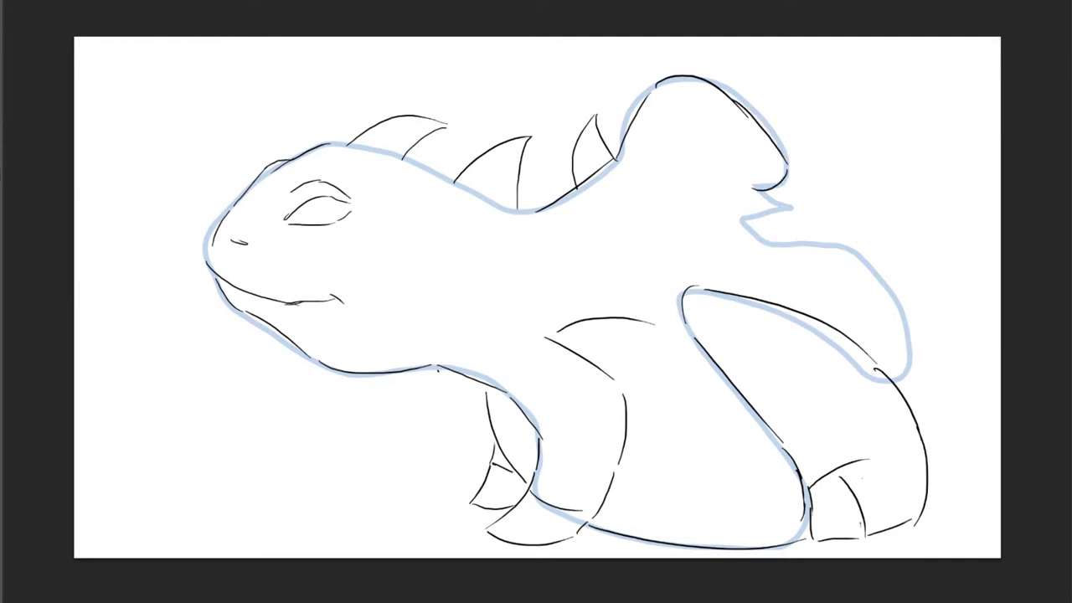
left_click(42, 1)
left_click_drag(70, 8, 95, 8)
mouse_move(345, 145)
left_mouse_down()
mouse_move(357, 139)
mouse_move(522, 178)
mouse_move(610, 152)
mouse_move(787, 165)
mouse_move(752, 189)
left_mouse_up()
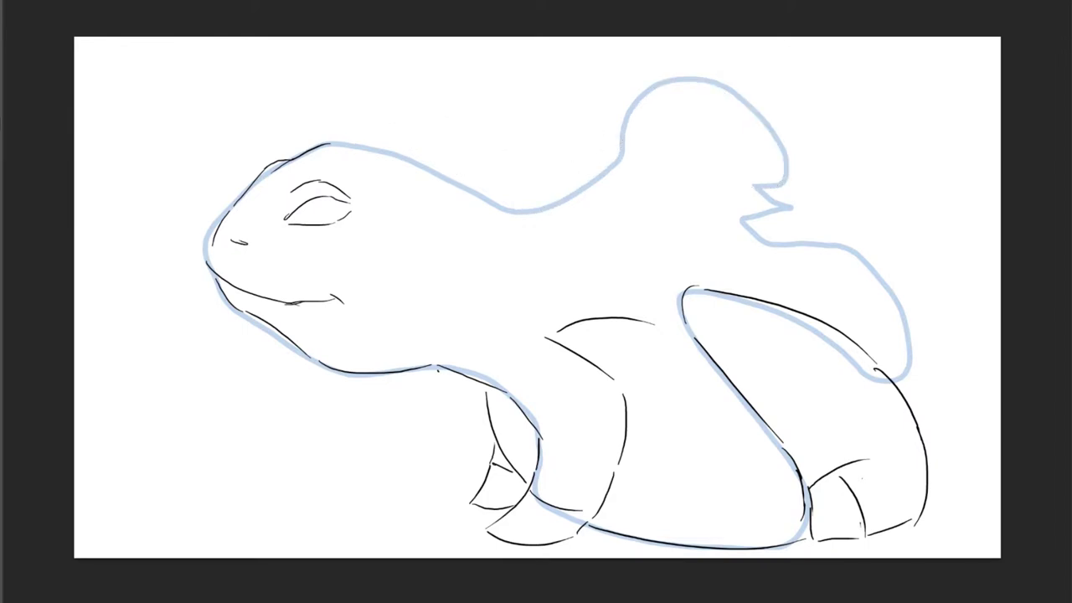
Draw the back from the top of the head, passing below the hump, and follow the guide down around the rear end.
mouse_move(329, 144)
left_mouse_down()
mouse_move(538, 219)
mouse_move(764, 214)
left_mouse_up()
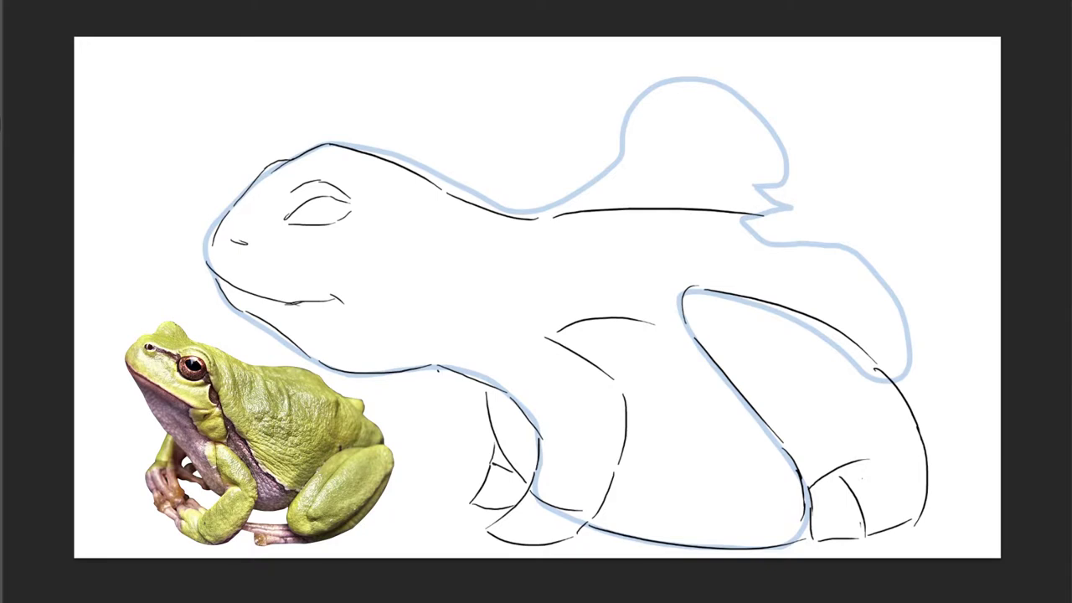
key("ctrl+z")
mouse_move(542, 216)
left_mouse_down()
mouse_move(780, 246)
mouse_move(931, 308)
left_mouse_up()
key("ctrl+z")
mouse_move(784, 241)
left_mouse_down()
mouse_move(891, 270)
mouse_move(918, 368)
left_mouse_up()
key("ctrl+z")
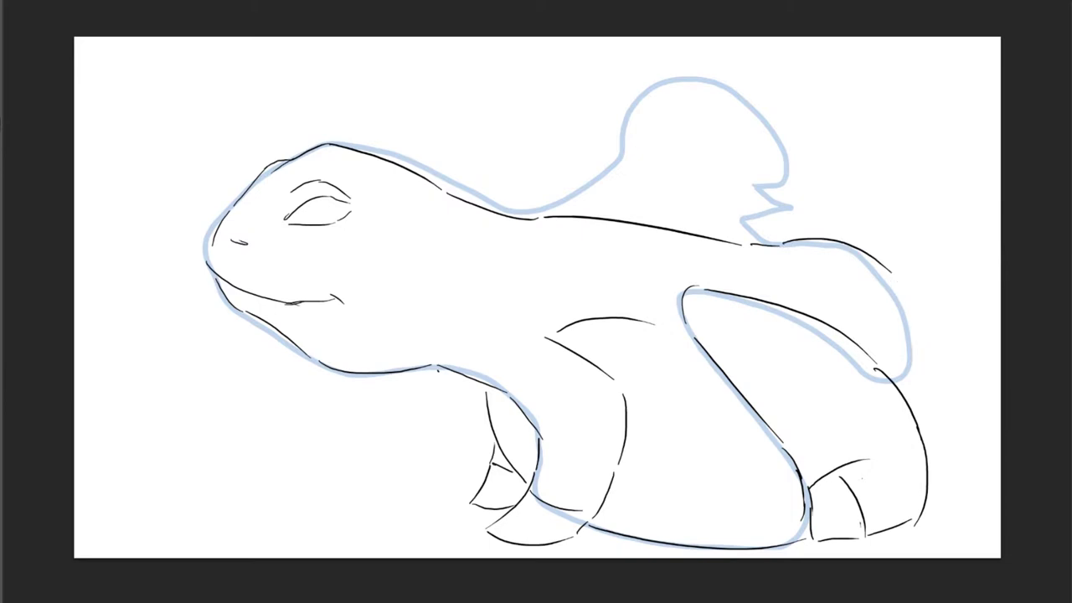
mouse_move(876, 258)
left_mouse_down()
mouse_move(916, 373)
mouse_move(905, 392)
left_mouse_up()
Mark off the rear section with a curved dividing line and four short curved stripes.
left_click_drag(749, 248, 789, 305)
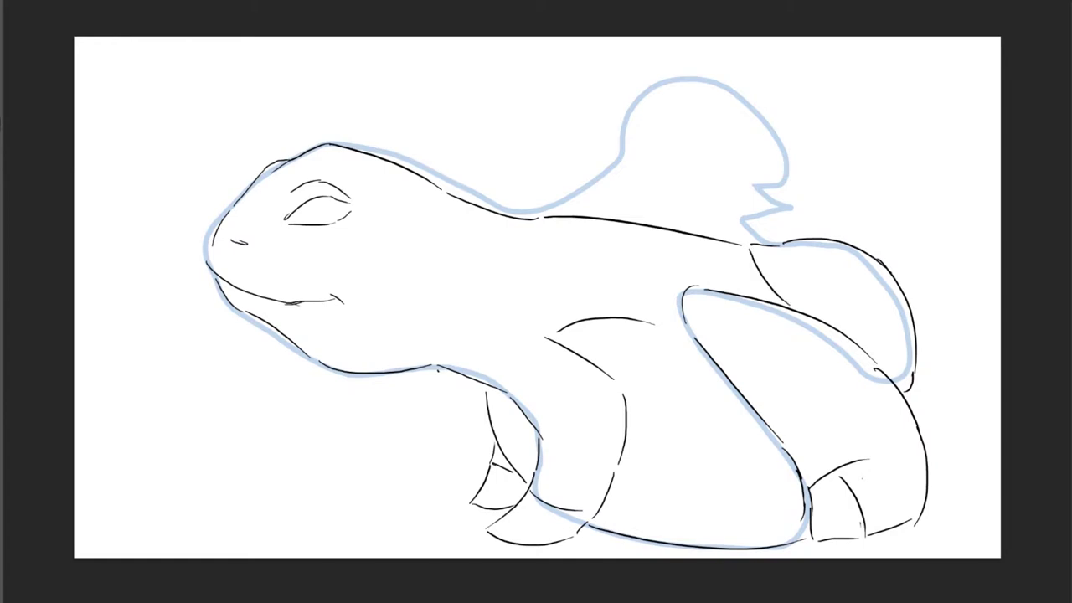
left_click_drag(839, 247, 782, 274)
left_click_drag(886, 295, 871, 317)
left_click_drag(899, 310, 880, 350)
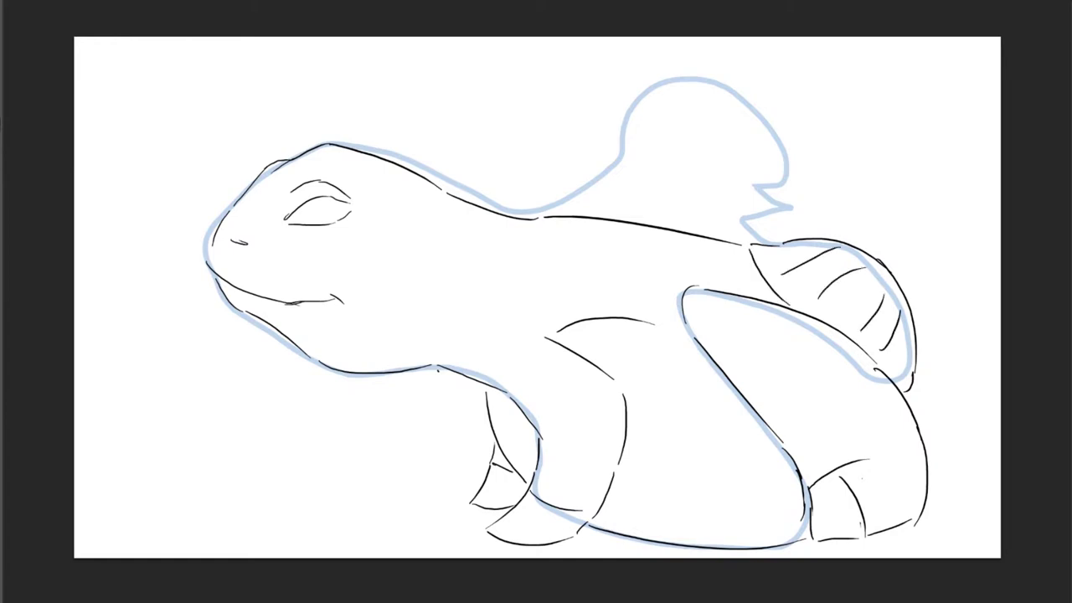
Trace the large back fin along the guide's hump, including its jagged rear notch.
mouse_move(544, 216)
left_mouse_down()
mouse_move(634, 134)
mouse_move(713, 85)
mouse_move(787, 172)
mouse_move(763, 186)
mouse_move(787, 204)
left_mouse_up()
mouse_move(787, 206)
left_mouse_down()
mouse_move(745, 219)
mouse_move(769, 243)
left_mouse_up()
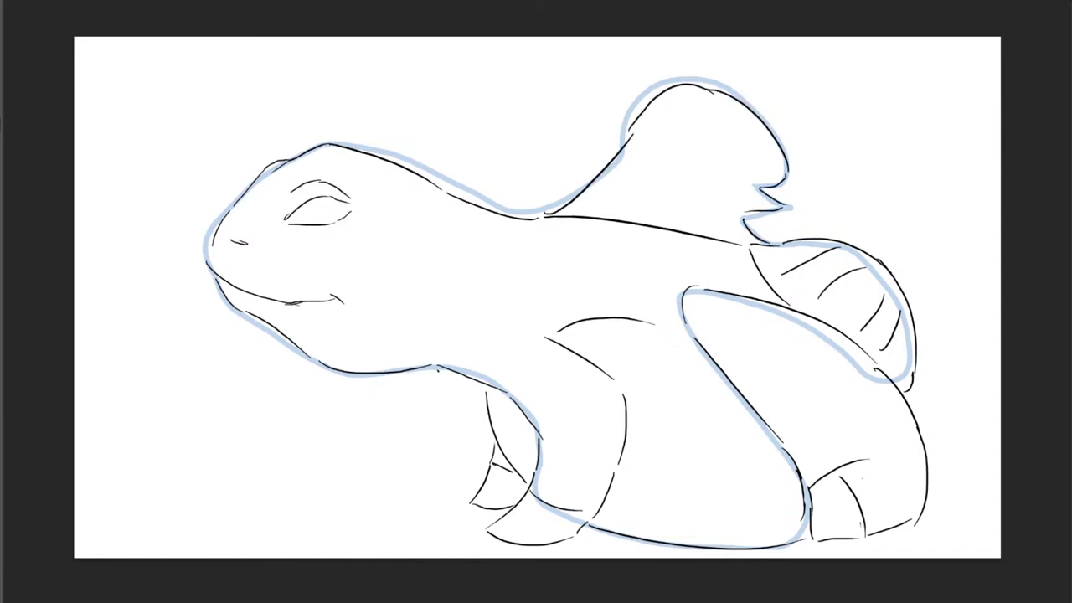
left_click_drag(607, 169, 638, 120)
Add a row of long pointed spikes radiating from the back fin's outer edge.
left_click_drag(688, 83, 783, 45)
mouse_move(783, 45)
left_mouse_down()
mouse_move(745, 82)
mouse_move(832, 77)
mouse_move(787, 117)
left_mouse_up()
left_click_drag(787, 119, 894, 137)
mouse_move(894, 141)
left_mouse_down()
mouse_move(813, 174)
mouse_move(899, 172)
left_mouse_up()
mouse_move(899, 176)
left_mouse_down()
mouse_move(810, 214)
mouse_move(841, 236)
left_mouse_up()
Draw three curved ribs inside the back fin and a small curved horn on top of the head.
left_click_drag(692, 119, 747, 164)
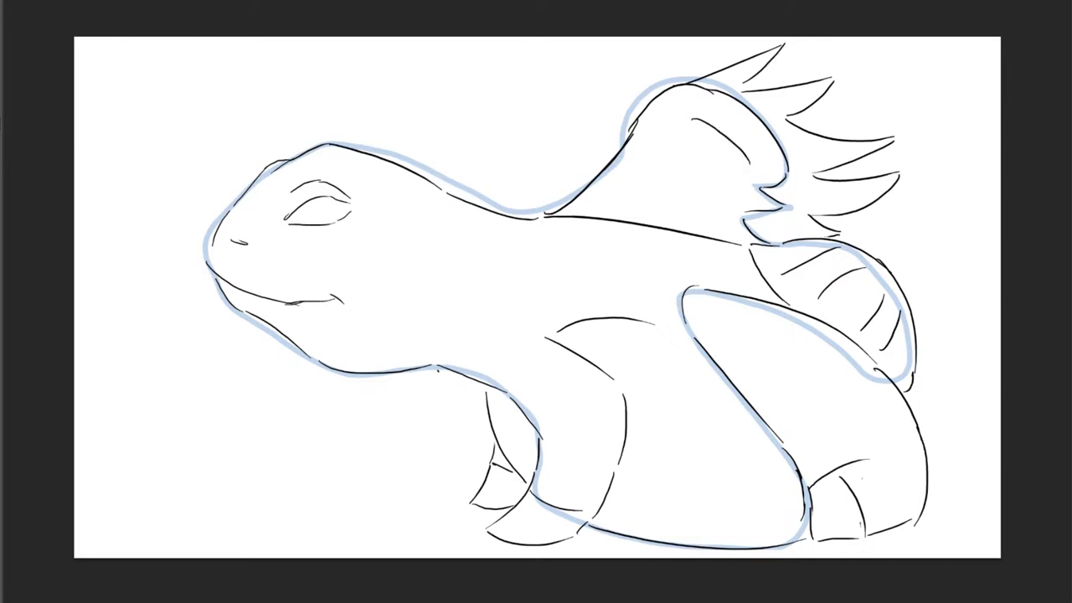
left_click_drag(671, 152, 721, 180)
left_click_drag(628, 186, 705, 215)
mouse_move(350, 144)
left_mouse_down()
mouse_move(414, 110)
mouse_move(402, 154)
left_mouse_up()
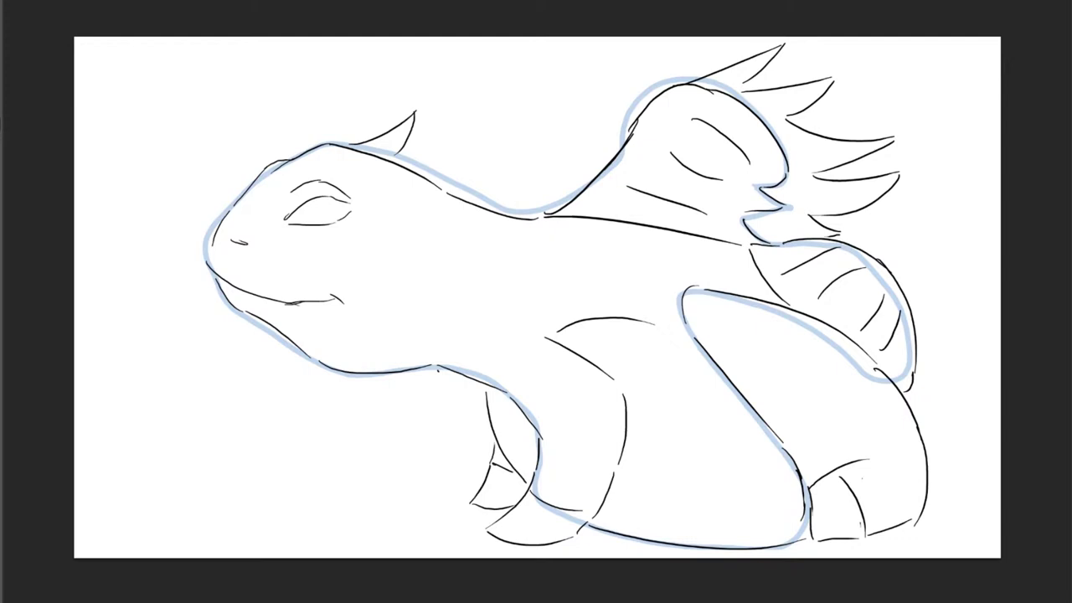
Add a spike at the top of the back fin and sketch a second, spike-tipped fin edge in front of it.
left_click_drag(586, 209, 739, 100)
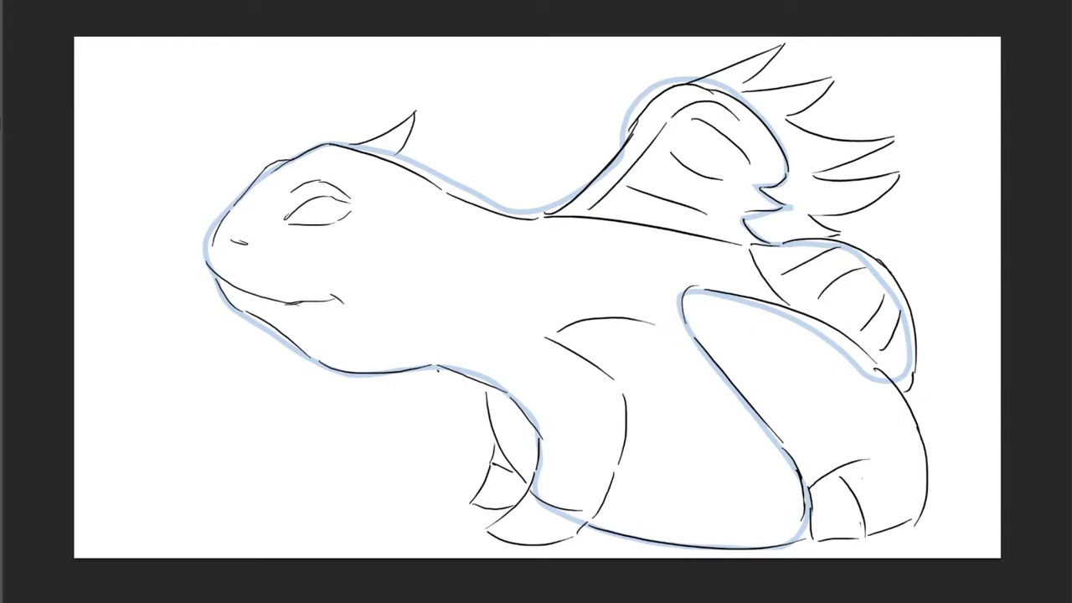
key("ctrl+z")
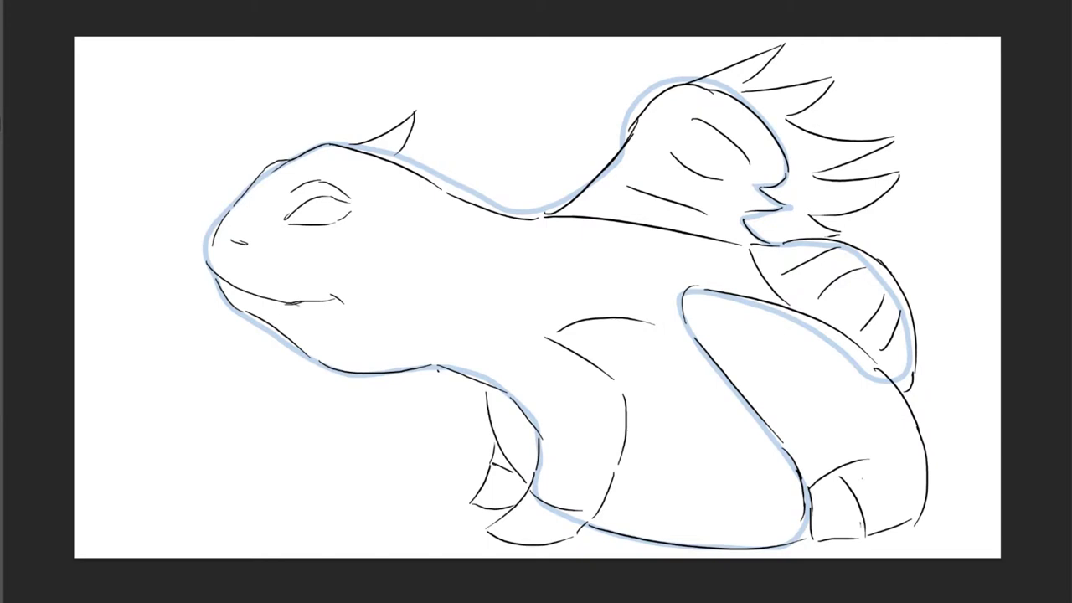
mouse_move(654, 94)
left_mouse_down()
mouse_move(688, 40)
mouse_move(700, 82)
mouse_move(720, 70)
mouse_move(714, 93)
left_mouse_up()
left_click_drag(623, 150, 614, 163)
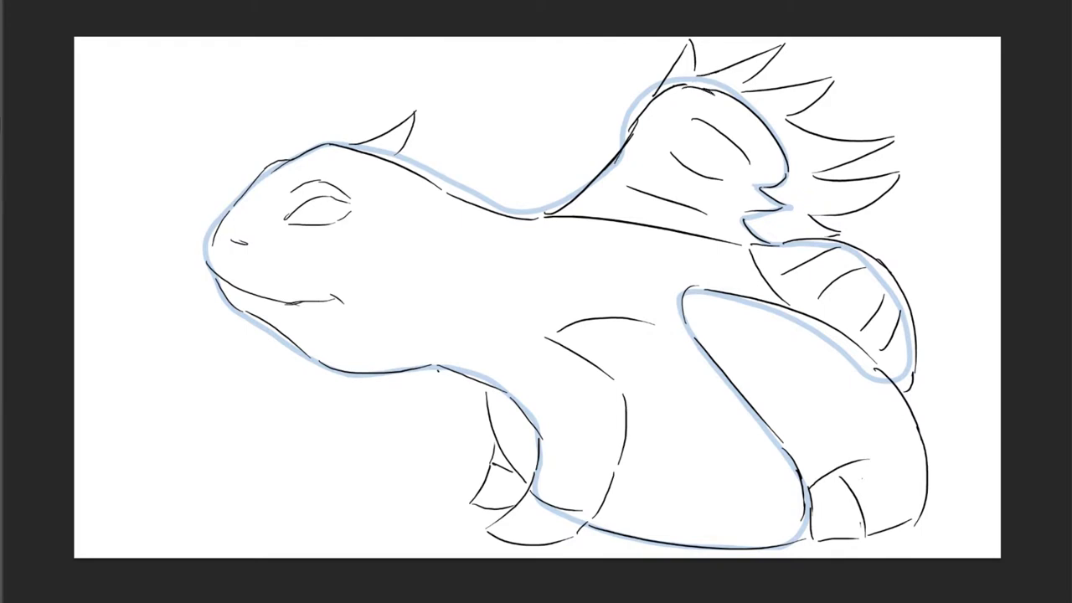
left_click_drag(536, 207, 651, 46)
left_click_drag(654, 44, 668, 70)
left_click_drag(625, 102, 652, 103)
Draw an inner contour inside the back fin, double its ribs, and line them with zigzag edges.
mouse_move(579, 214)
left_mouse_down()
mouse_move(693, 94)
mouse_move(778, 167)
left_mouse_up()
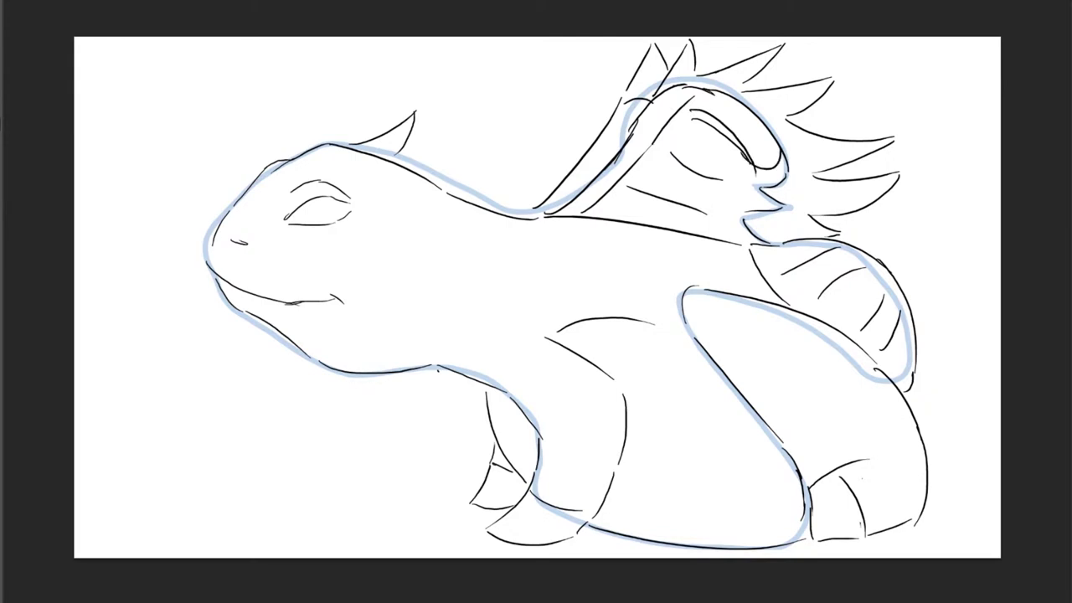
left_click_drag(666, 138, 756, 191)
mouse_move(618, 187)
left_mouse_down()
mouse_move(658, 213)
mouse_move(674, 201)
left_mouse_up()
left_click_drag(656, 211, 727, 226)
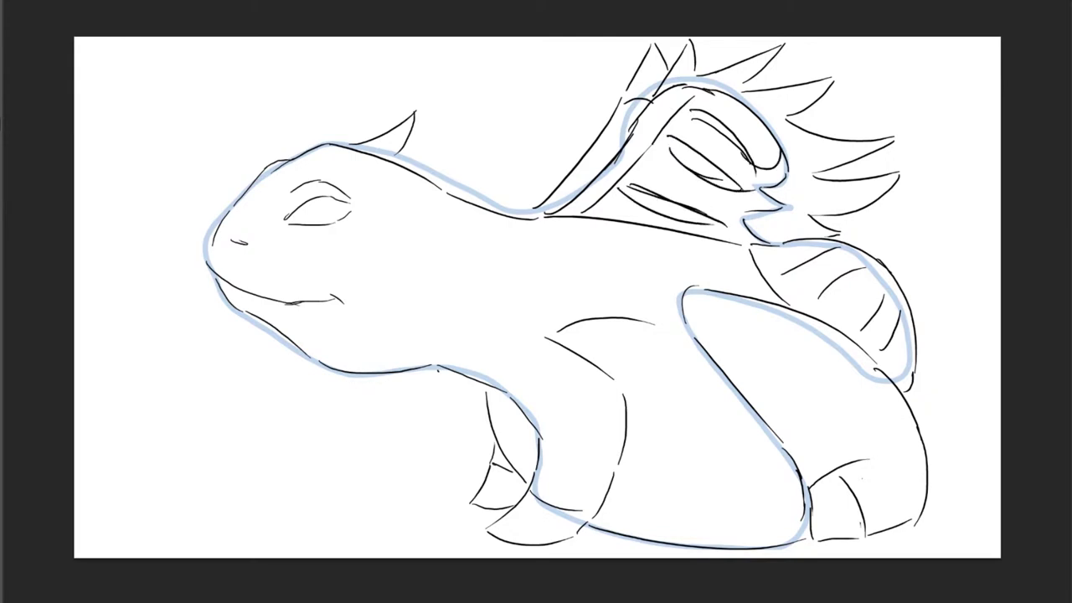
mouse_move(617, 208)
left_mouse_down()
mouse_move(742, 239)
mouse_move(648, 156)
mouse_move(776, 166)
left_mouse_up()
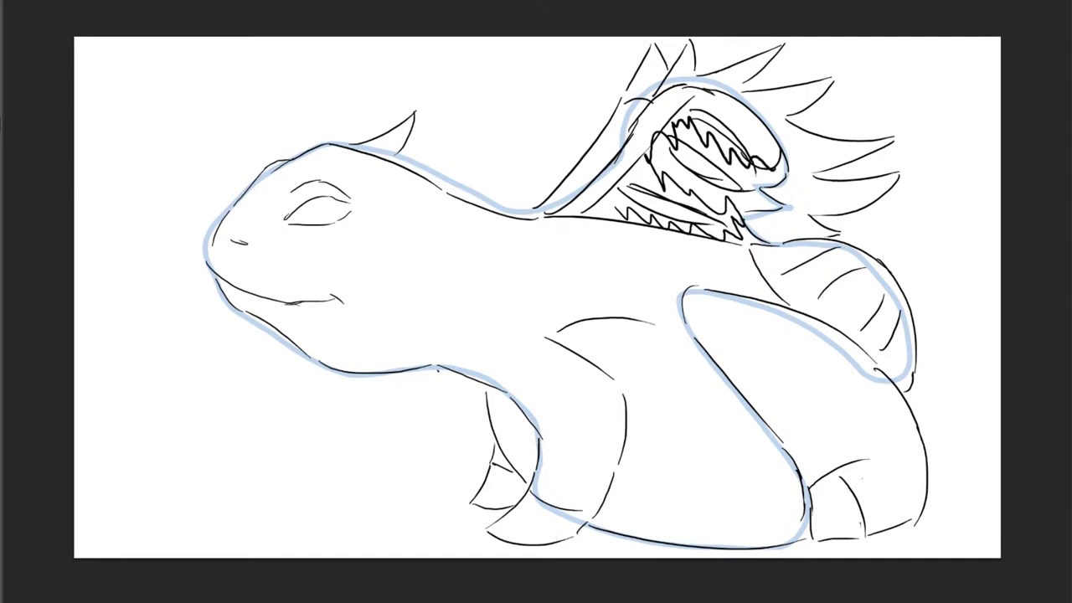
Undo the zigzag edges, the doubled ribs, the inner contour and the extra front edge inside the back fin.
key("ctrl+z")
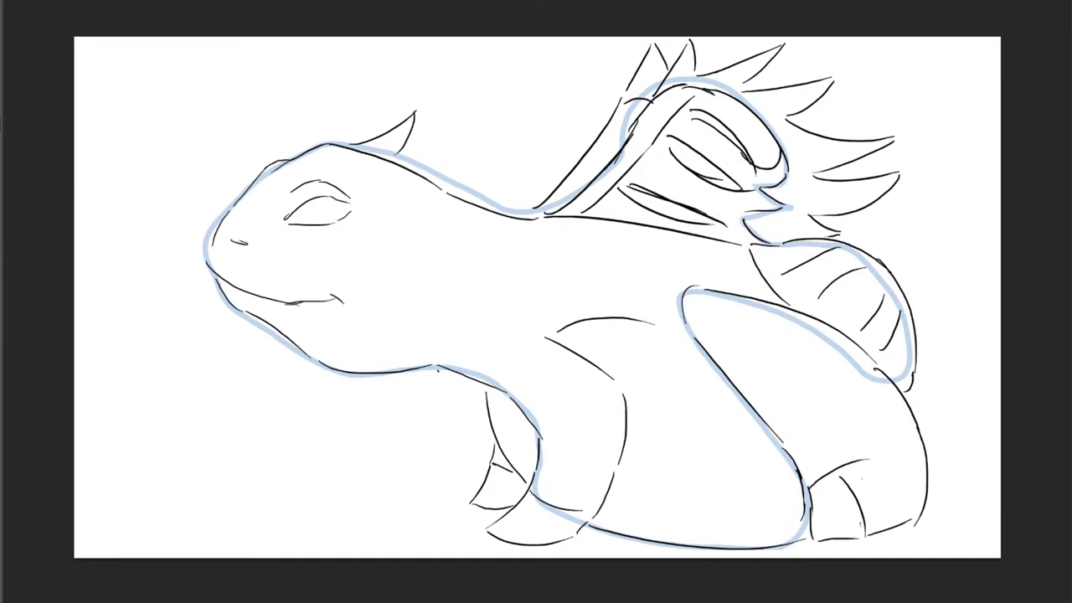
key("ctrl+z")
key("ctrl+z")
key("ctrl+z")
key("ctrl+z")
key("ctrl+z")
key("ctrl+z")
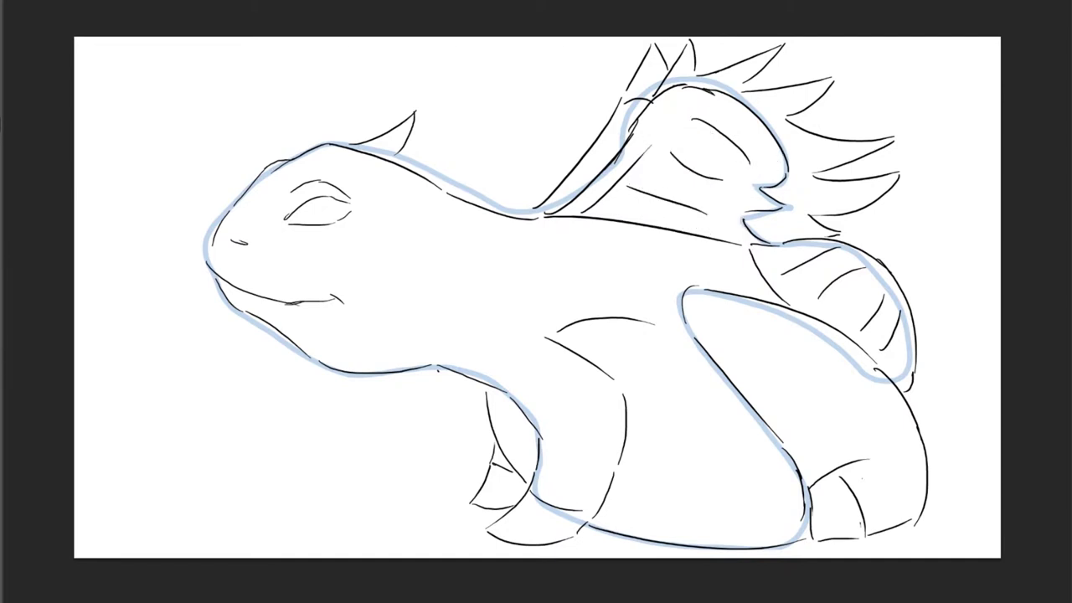
key("ctrl+z")
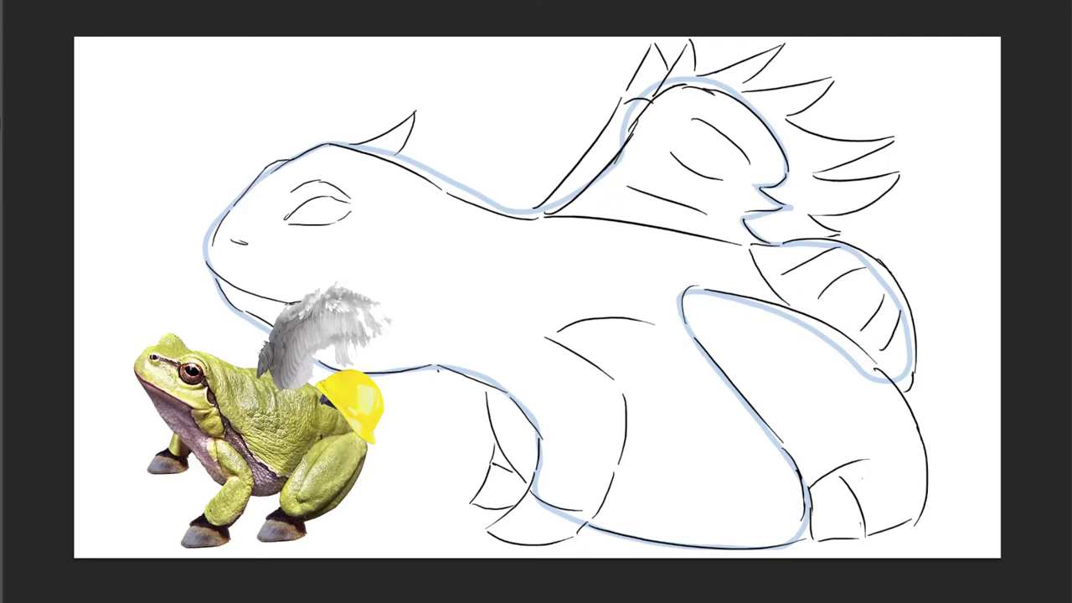
Replace the small head horn with a row of backward-curving spikes running from the forehead along the neck to the fin.
key("ctrl+z")
key("ctrl+z")
key("ctrl+z")
mouse_move(281, 170)
left_mouse_down()
mouse_move(344, 111)
mouse_move(324, 159)
mouse_move(449, 153)
mouse_move(391, 177)
mouse_move(504, 188)
left_mouse_up()
left_click_drag(461, 203, 543, 191)
left_click_drag(536, 194, 534, 229)
mouse_move(287, 162)
left_mouse_down()
mouse_move(324, 145)
mouse_move(394, 163)
mouse_move(449, 194)
left_mouse_up()
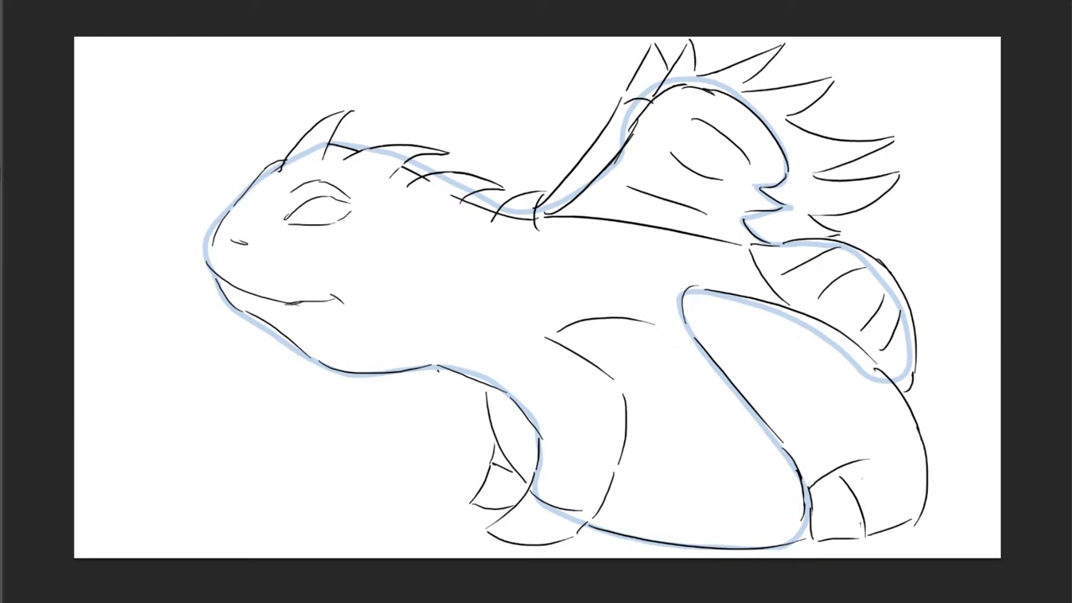
left_click_drag(499, 216, 562, 219)
key("ctrl+z")
left_click_drag(340, 114, 352, 110)
left_click_drag(392, 176, 412, 159)
Adjust the brush and draw a slit pupil inside the creature's eye.
left_click_drag(94, 8, 39, 8)
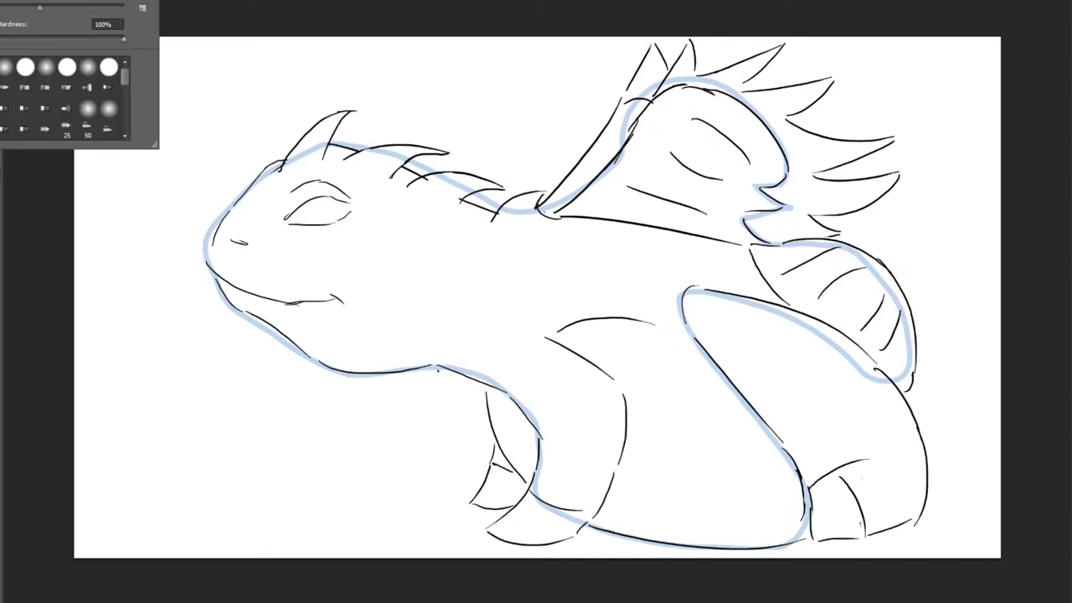
key("Return")
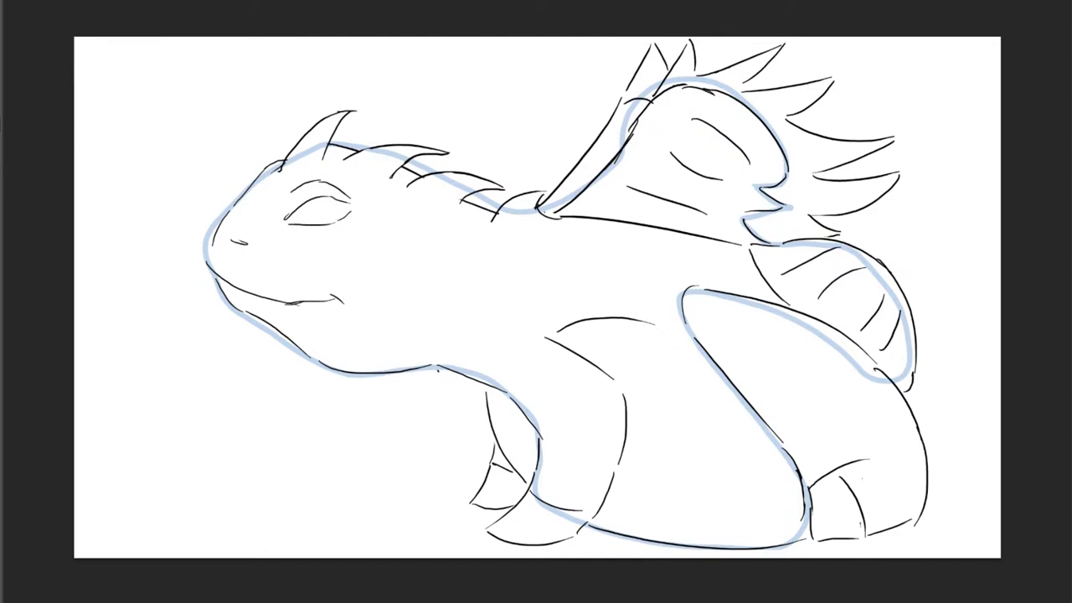
mouse_move(319, 200)
left_mouse_down()
mouse_move(313, 223)
mouse_move(299, 223)
left_mouse_up()
Fade the line sketch to a light grey and remove the blue blob outline from view.
key("5")
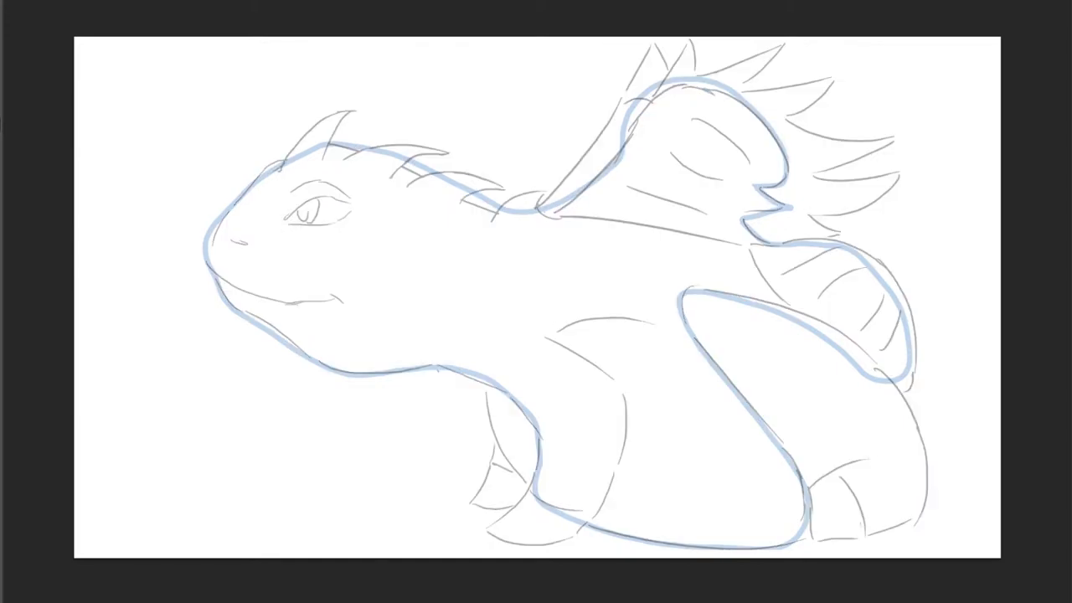
key("Delete")
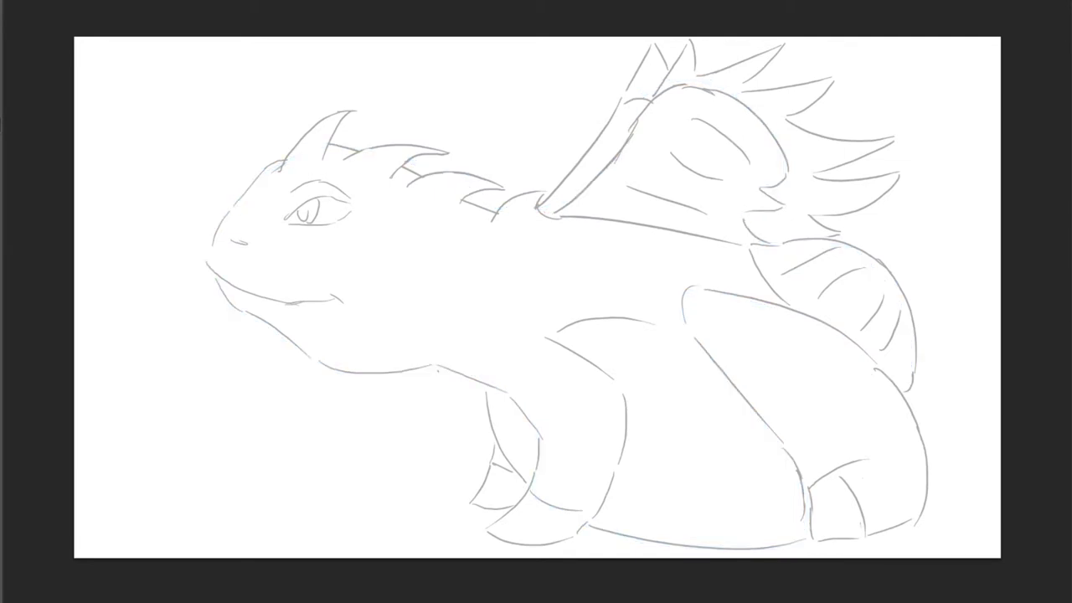
Set a thicker brush and ink the front edge of the forehead horn in black above the faded sketch.
mouse_move(15, 9)
left_mouse_down()
mouse_move(77, 8)
mouse_move(33, 8)
mouse_move(47, 9)
left_mouse_up()
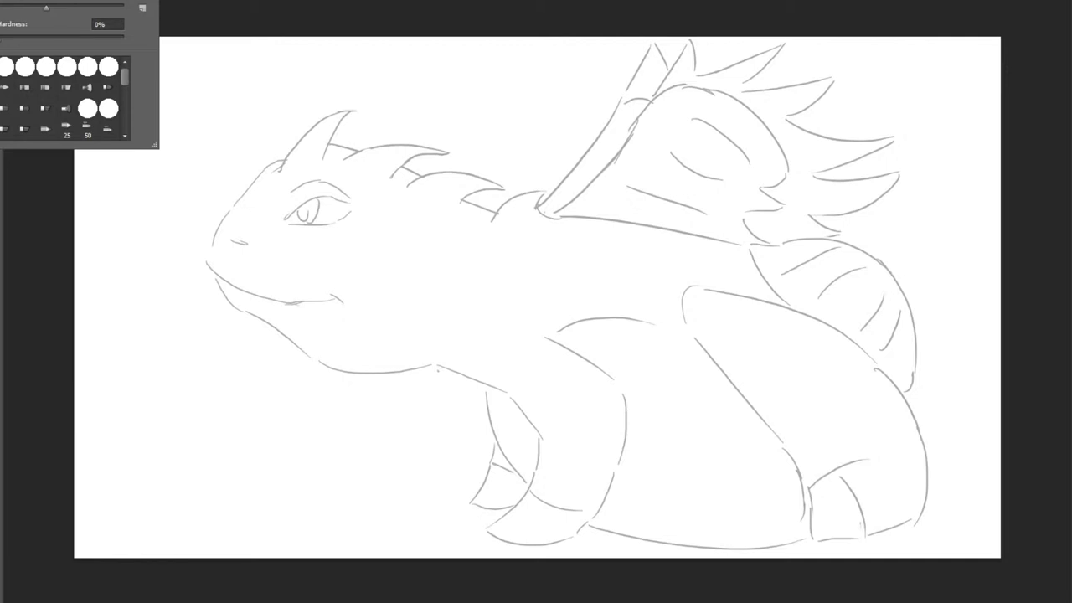
key("F5")
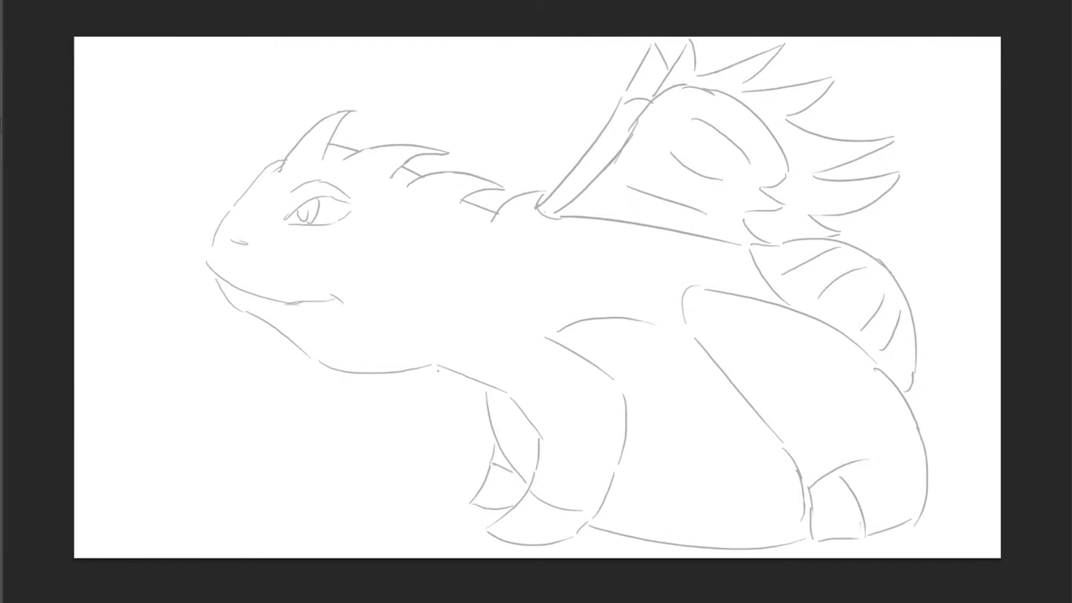
mouse_move(278, 176)
left_mouse_down()
mouse_move(299, 140)
mouse_move(347, 118)
left_mouse_up()
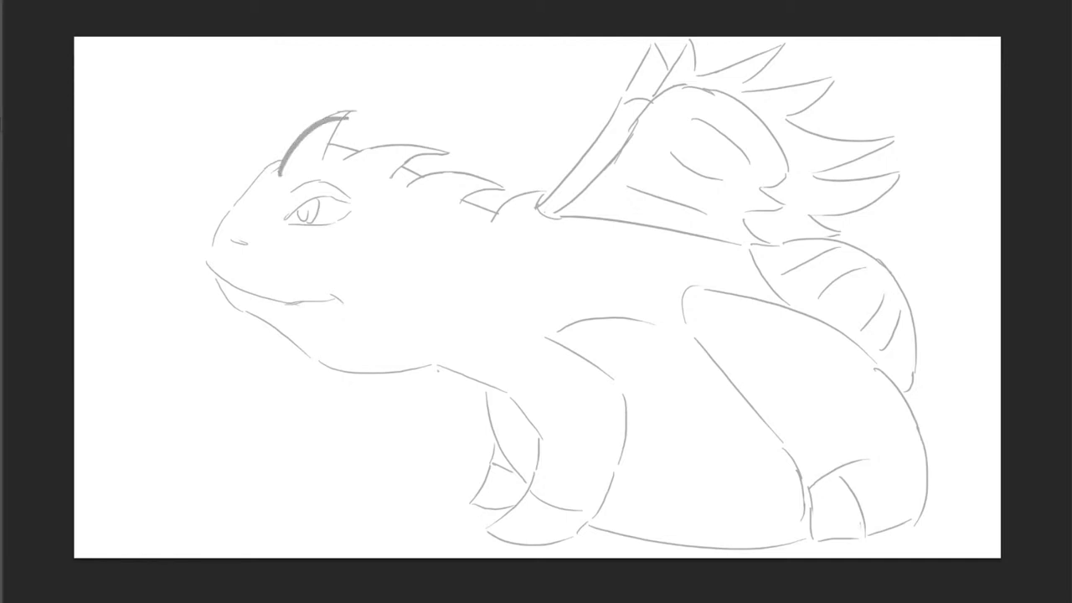
mouse_move(279, 178)
left_mouse_down()
mouse_move(357, 110)
mouse_move(324, 161)
mouse_move(456, 160)
left_mouse_up()
left_click_drag(392, 168, 454, 159)
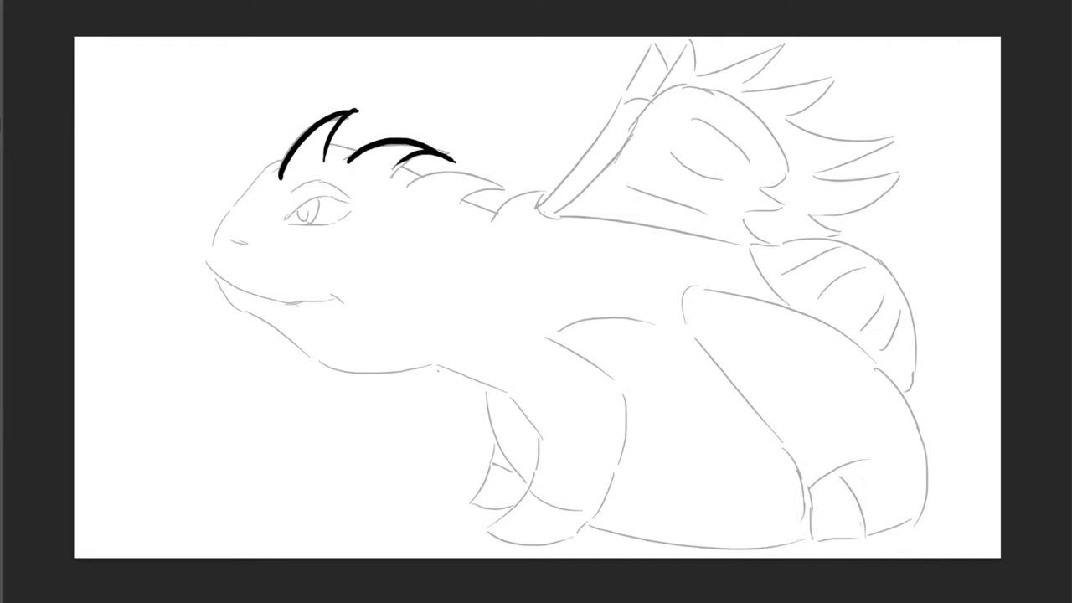
key("ctrl+z")
key("ctrl+z")
key("ctrl+z")
key("ctrl+shift+z")
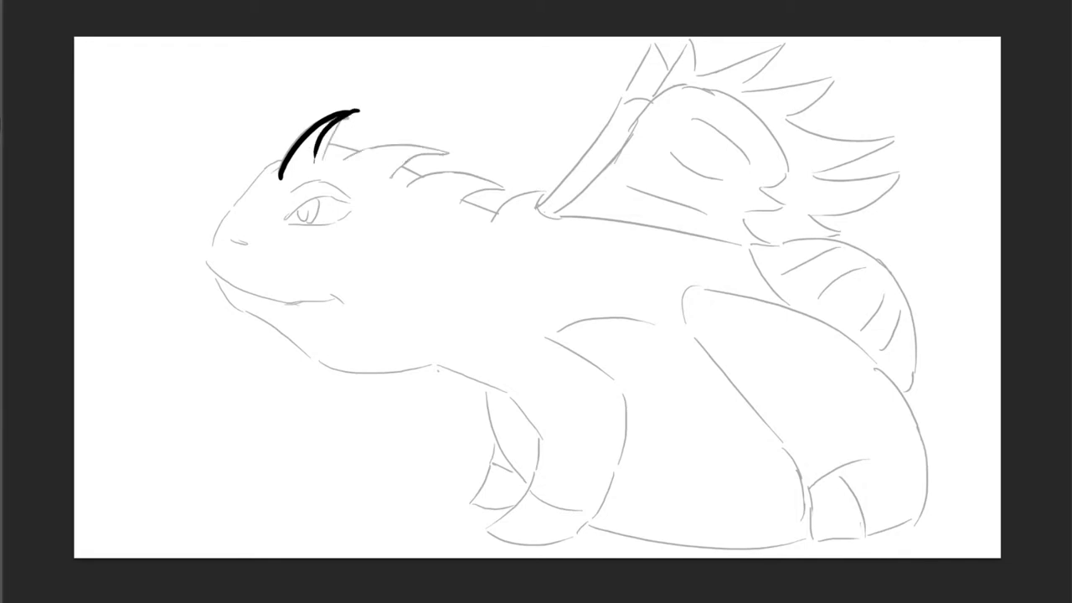
key("ctrl+z")
Ink the back of the horn, the remaining neck spikes and the short neckline segments between them.
mouse_move(357, 111)
left_mouse_down()
mouse_move(327, 154)
mouse_move(437, 153)
left_mouse_up()
mouse_move(382, 184)
left_mouse_down()
mouse_move(436, 153)
mouse_move(494, 184)
left_mouse_up()
left_click_drag(448, 211, 492, 185)
left_click_drag(497, 224, 545, 186)
left_click_drag(536, 188, 560, 222)
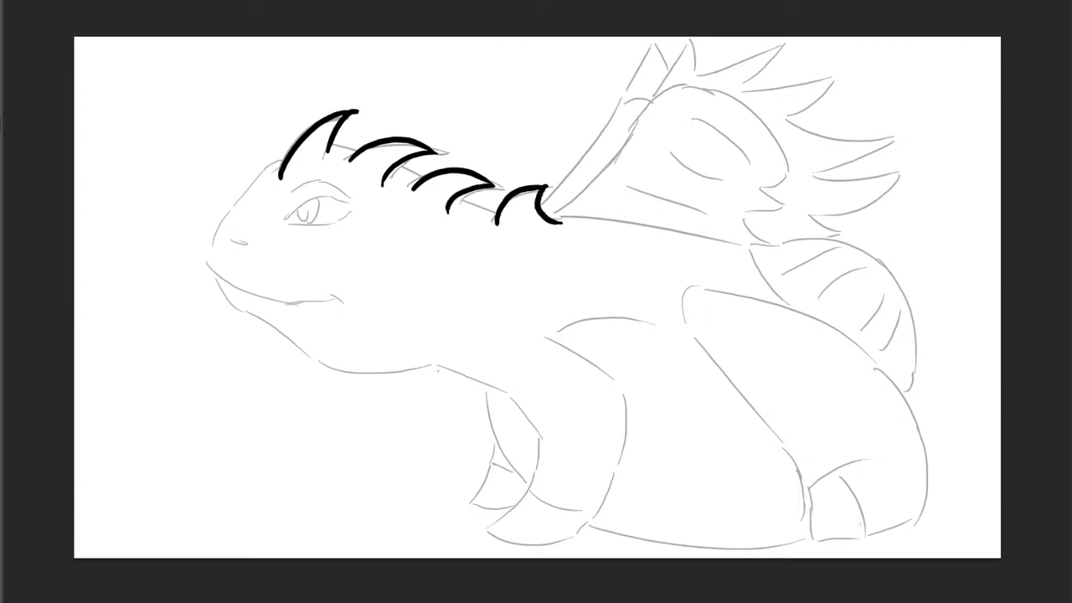
left_click_drag(331, 142, 498, 210)
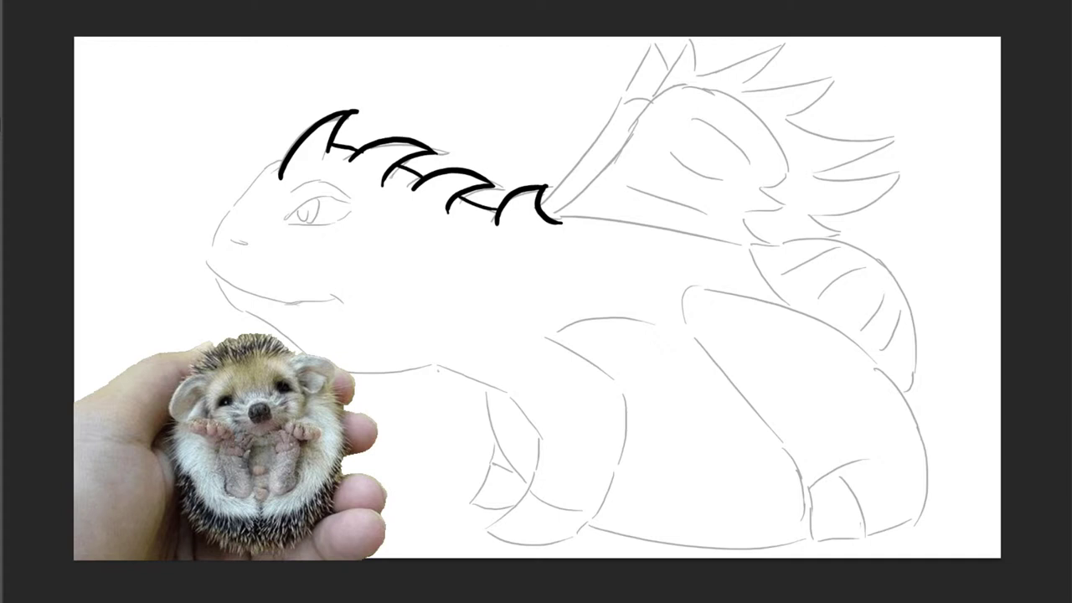
Ink the forehead and snout contour, the smiling mouth, the nostril and a first eye outline.
mouse_move(209, 266)
left_mouse_down()
mouse_move(231, 210)
mouse_move(284, 161)
left_mouse_up()
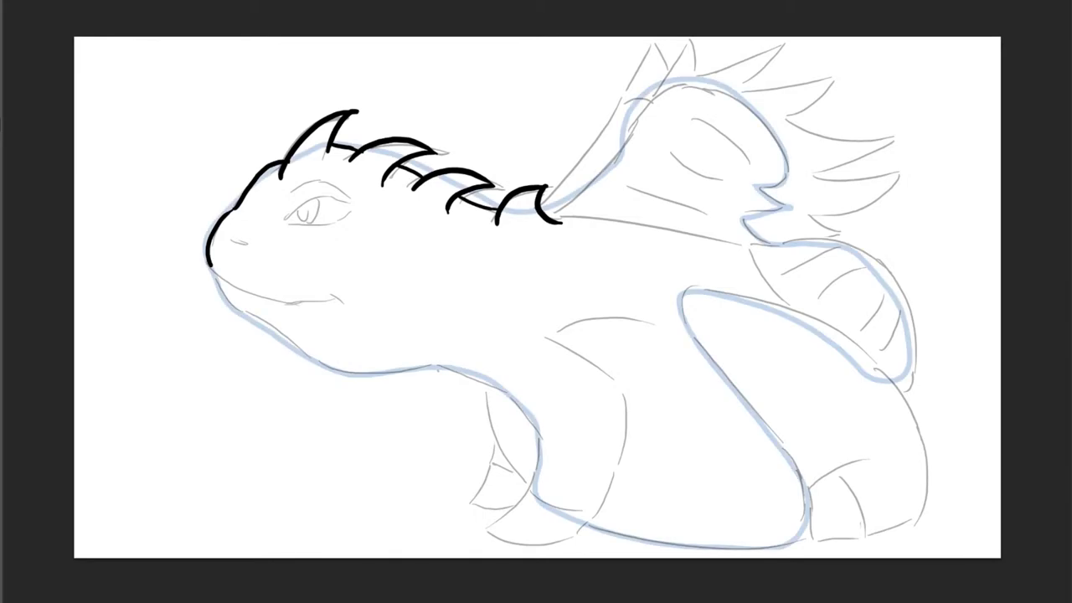
left_click_drag(248, 193, 273, 171)
mouse_move(209, 266)
left_mouse_down()
mouse_move(310, 305)
mouse_move(350, 293)
mouse_move(362, 303)
left_mouse_up()
mouse_move(232, 241)
left_mouse_down()
mouse_move(252, 246)
mouse_move(344, 199)
left_mouse_up()
mouse_move(287, 221)
left_mouse_down()
mouse_move(334, 224)
mouse_move(344, 207)
left_mouse_up()
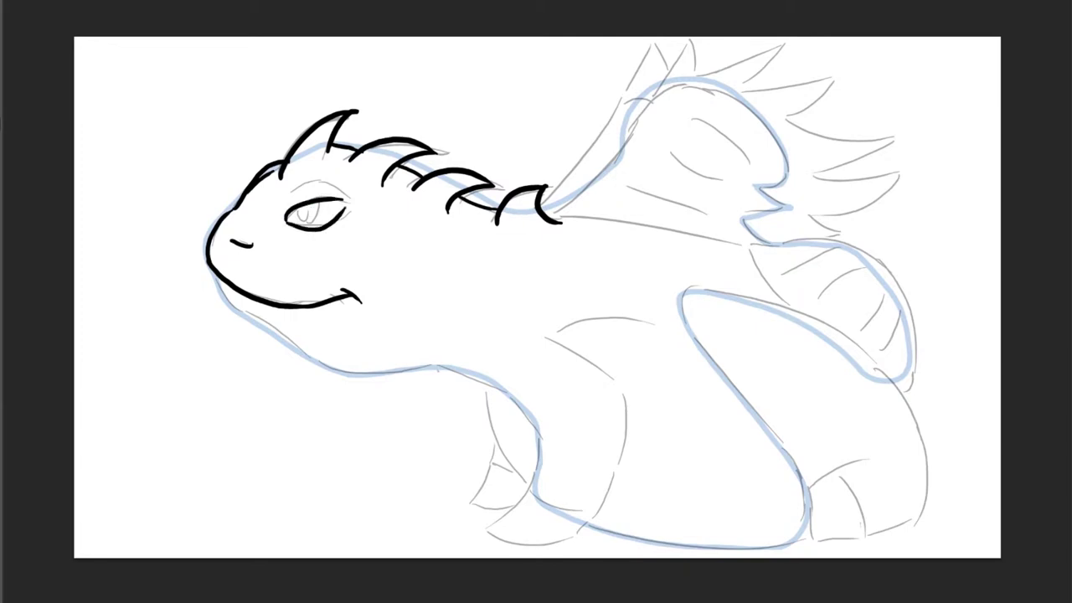
Redraw the eye with pointed corners, a dark pupil, a lower lid line and a curved brow.
key("ctrl+z")
key("ctrl+z")
mouse_move(282, 223)
left_mouse_down()
mouse_move(337, 205)
mouse_move(360, 209)
mouse_move(352, 213)
left_mouse_up()
key("ctrl+z")
mouse_move(285, 224)
left_mouse_down()
mouse_move(337, 234)
mouse_move(345, 212)
mouse_move(303, 218)
mouse_move(310, 225)
mouse_move(355, 188)
left_mouse_up()
key("ctrl+z")
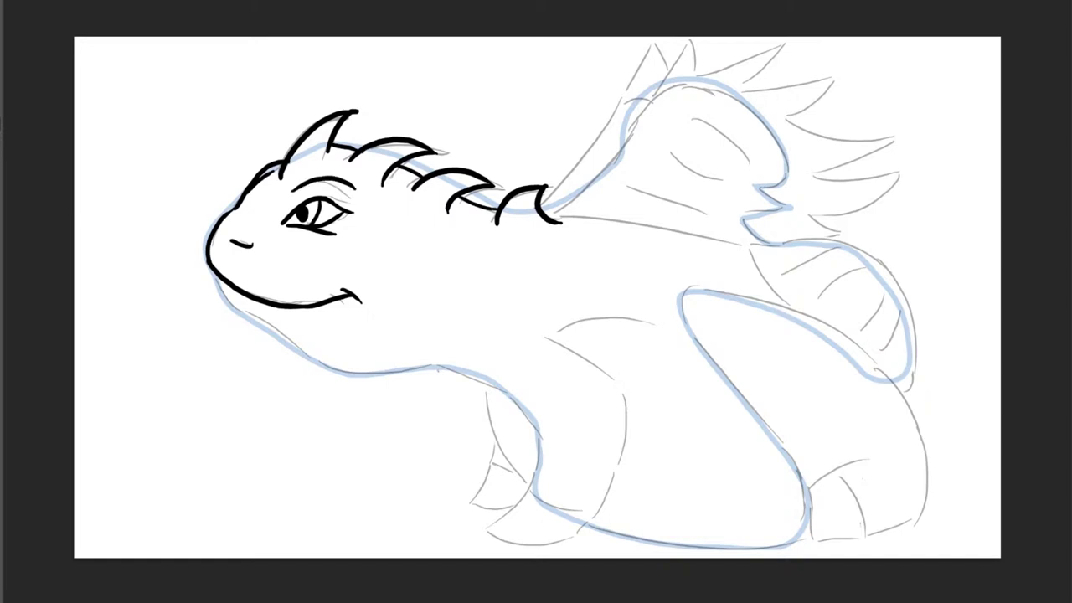
Ink the lower jaw and throat, and outline both front legs with their hooves.
mouse_move(215, 275)
left_mouse_down()
mouse_move(251, 310)
mouse_move(395, 375)
mouse_move(509, 378)
mouse_move(468, 374)
mouse_move(543, 436)
mouse_move(499, 529)
mouse_move(583, 539)
mouse_move(633, 438)
mouse_move(568, 333)
left_mouse_up()
left_click_drag(524, 492, 599, 508)
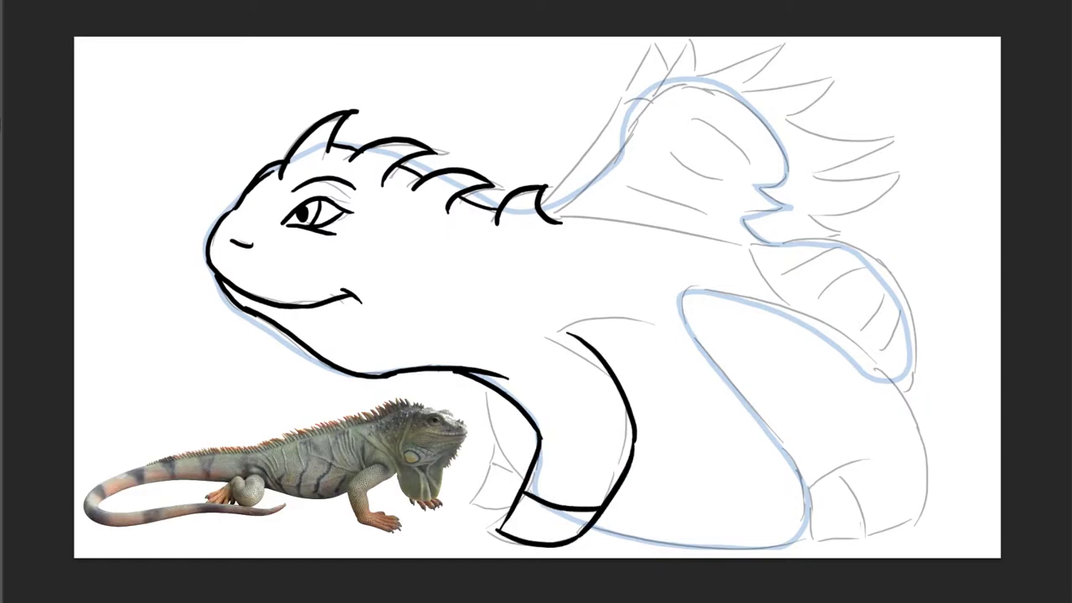
left_click_drag(524, 481, 438, 349)
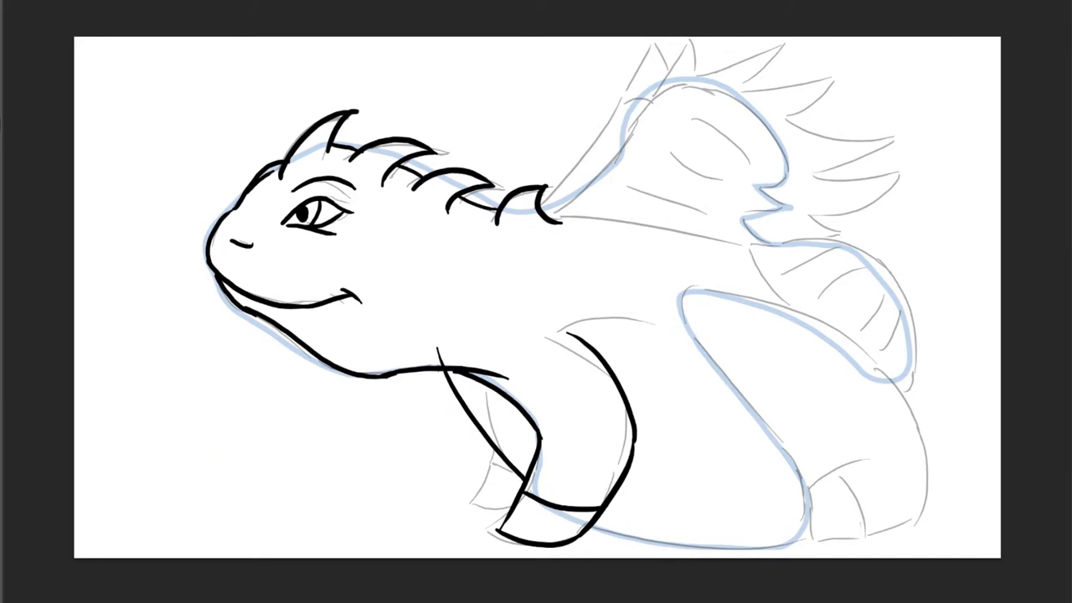
key("ctrl+z")
mouse_move(514, 473)
left_mouse_down()
mouse_move(392, 373)
mouse_move(524, 484)
left_mouse_up()
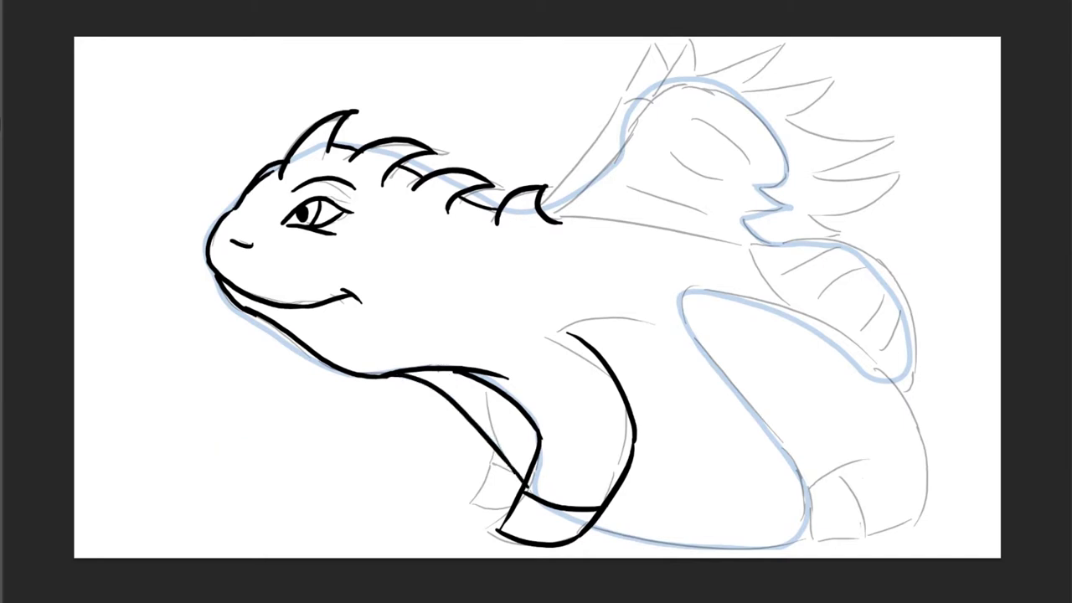
mouse_move(494, 447)
left_mouse_down()
mouse_move(462, 496)
mouse_move(510, 508)
left_mouse_up()
key("ctrl+z")
key("ctrl+z")
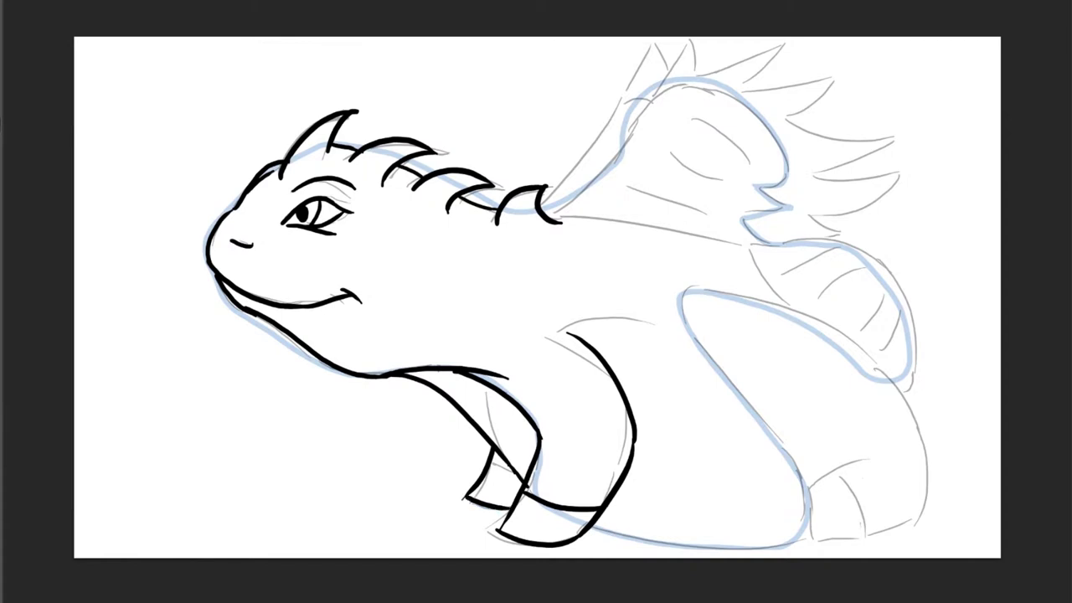
Ink the belly line and the long folded thigh of the hind leg.
left_click_drag(593, 529, 811, 530)
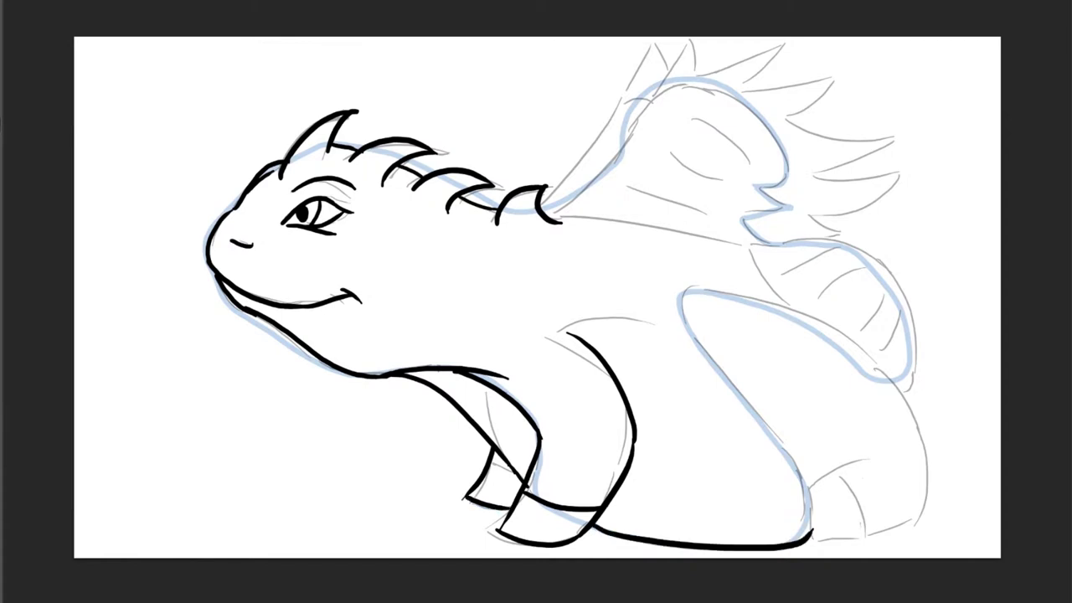
mouse_move(799, 476)
left_mouse_down()
mouse_move(731, 295)
mouse_move(869, 396)
left_mouse_up()
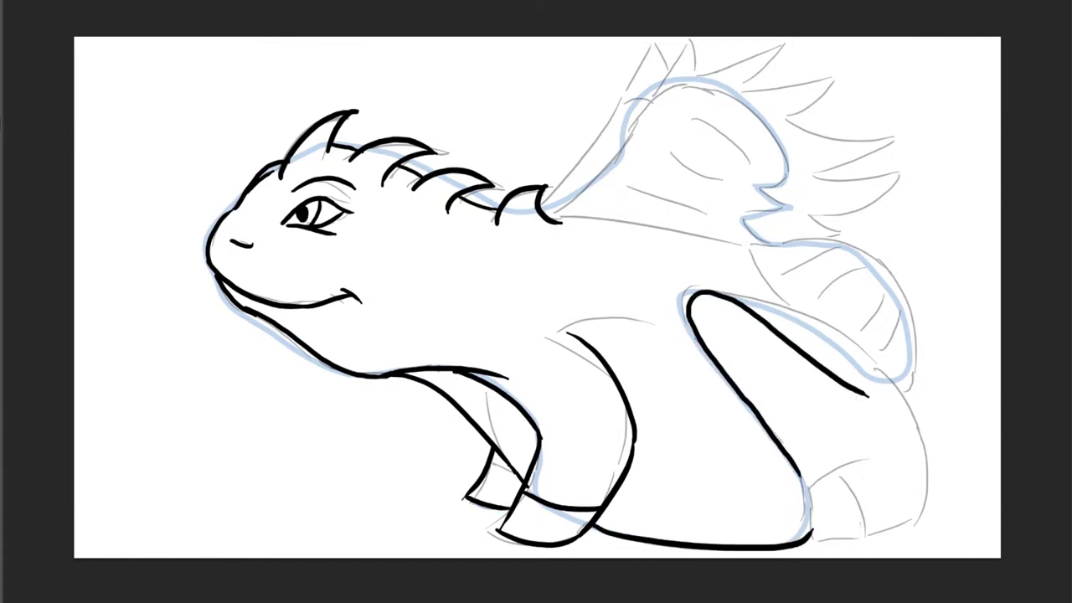
key("ctrl+z")
left_click_drag(790, 462, 731, 385)
left_click_drag(660, 298, 732, 387)
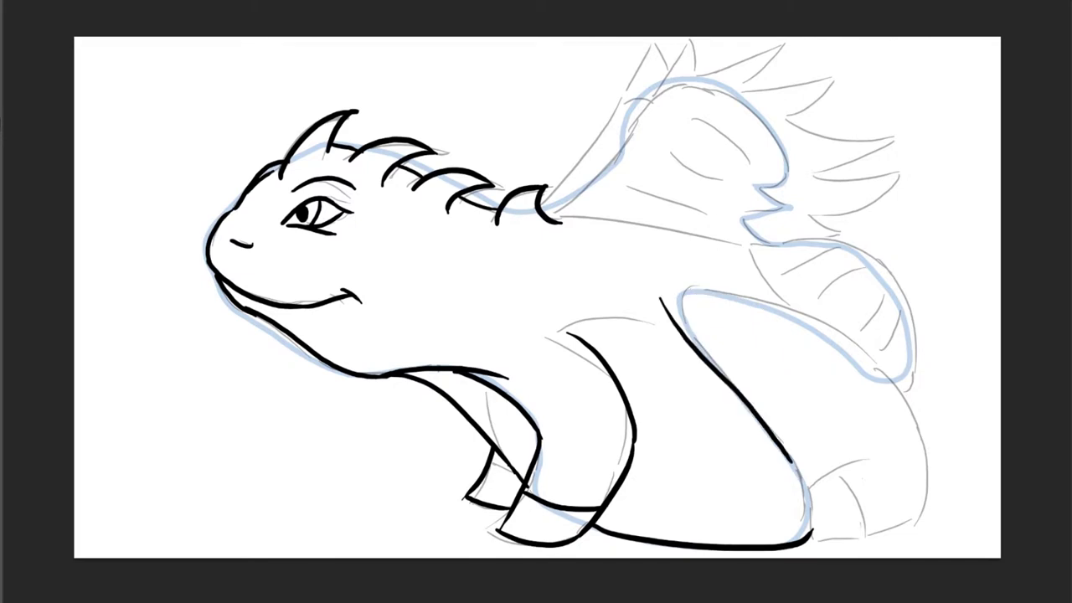
mouse_move(676, 315)
left_mouse_down()
mouse_move(787, 307)
mouse_move(909, 388)
left_mouse_up()
left_click_drag(791, 461, 810, 531)
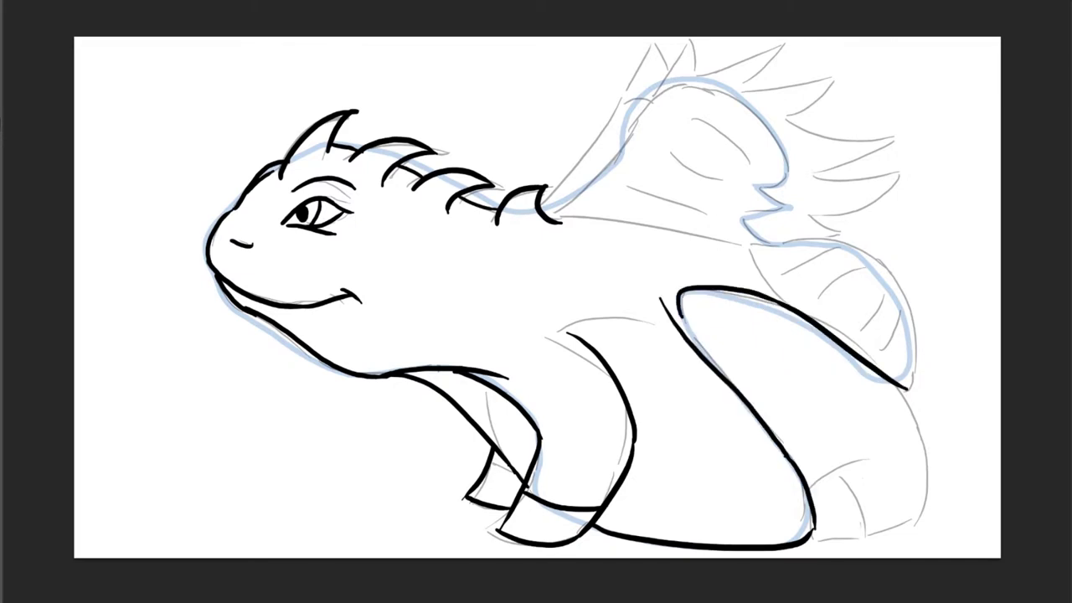
Ink the hind foot with its hoof division and the rounded rear contour of the hind leg.
mouse_move(808, 492)
left_mouse_down()
mouse_move(827, 472)
mouse_move(893, 449)
left_mouse_up()
left_click_drag(810, 535, 890, 517)
left_click_drag(833, 476, 868, 524)
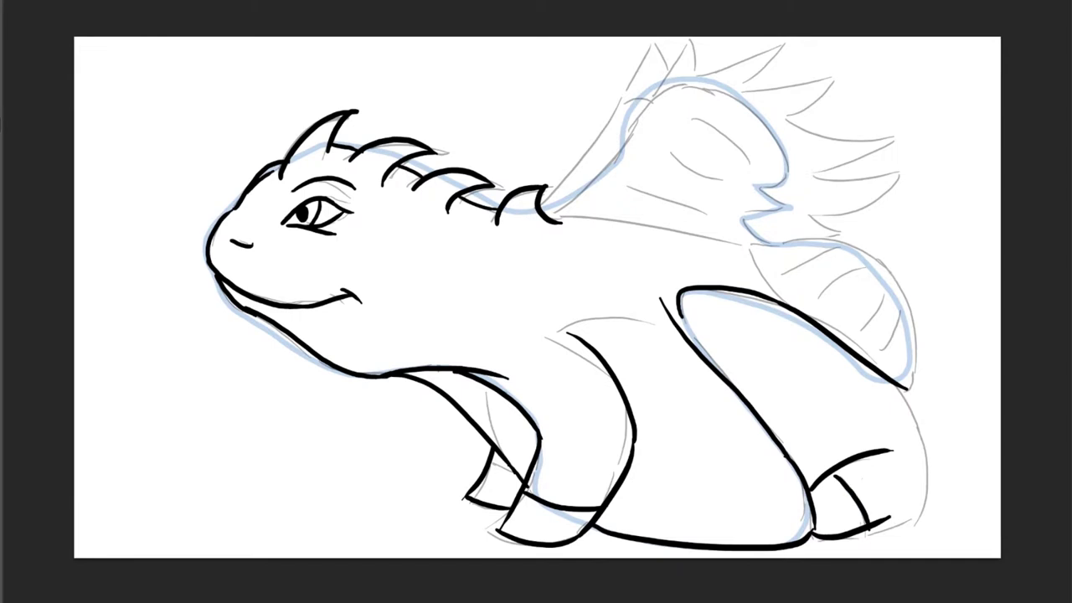
mouse_move(906, 387)
left_mouse_down()
mouse_move(911, 511)
mouse_move(871, 522)
mouse_move(918, 506)
left_mouse_up()
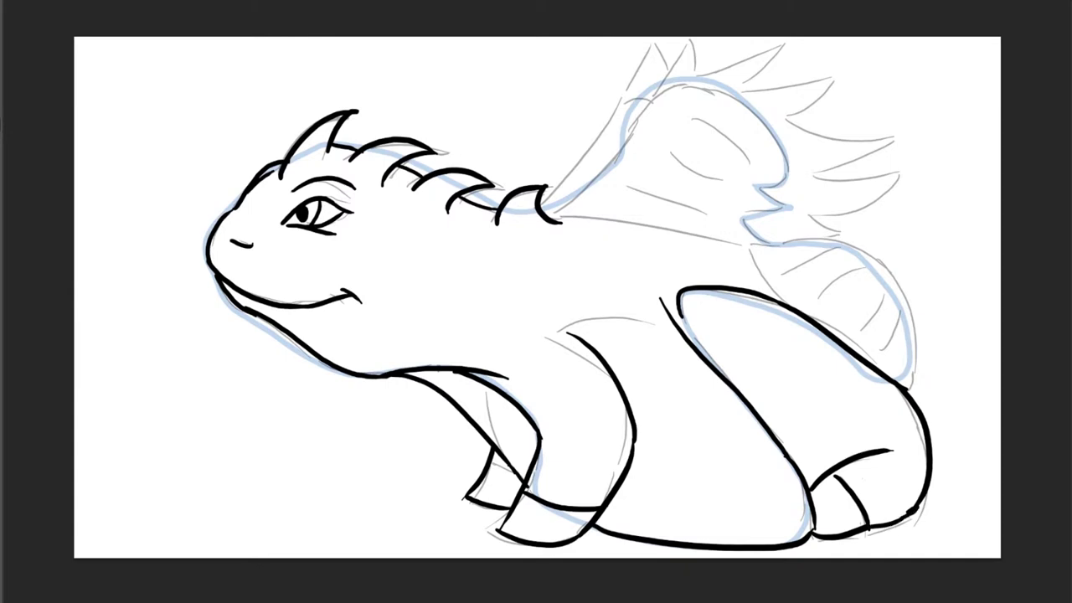
Ink the rounded shell-like tail outline above the hind leg and fill it with short curved ridges.
mouse_move(752, 285)
left_mouse_down()
mouse_move(787, 231)
mouse_move(936, 290)
left_mouse_up()
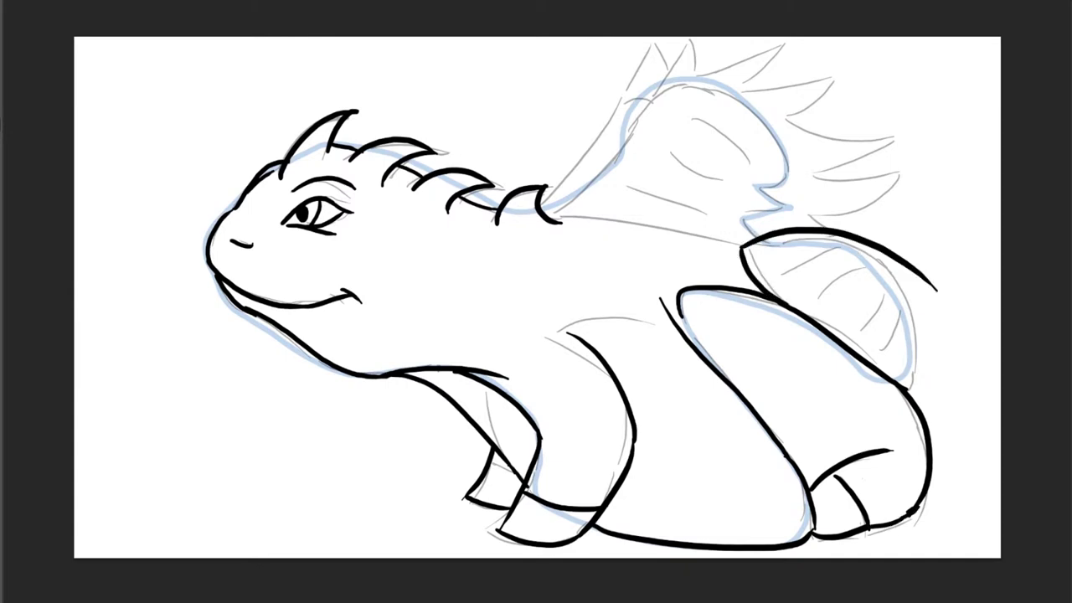
key("ctrl+z")
mouse_move(741, 246)
left_mouse_down()
mouse_move(858, 241)
mouse_move(911, 335)
mouse_move(913, 389)
left_mouse_up()
left_click_drag(827, 251, 782, 277)
mouse_move(845, 258)
left_mouse_down()
mouse_move(795, 281)
mouse_move(810, 303)
left_mouse_up()
mouse_move(872, 278)
left_mouse_down()
mouse_move(837, 323)
mouse_move(868, 335)
left_mouse_up()
mouse_move(890, 304)
left_mouse_down()
mouse_move(879, 343)
mouse_move(898, 356)
left_mouse_up()
Ink the back line, the fin's outline and the row of large curved spikes around its outer edge.
left_click_drag(546, 219, 742, 246)
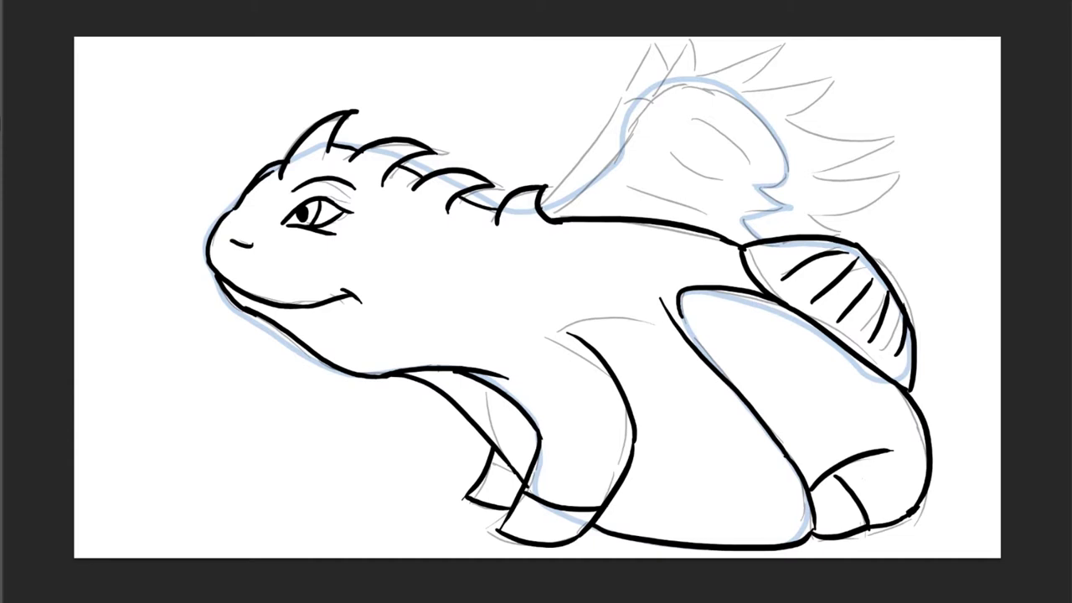
left_click_drag(541, 204, 640, 151)
key("ctrl+z")
mouse_move(541, 206)
left_mouse_down()
mouse_move(617, 157)
mouse_move(682, 74)
mouse_move(779, 152)
mouse_move(754, 186)
mouse_move(794, 205)
mouse_move(745, 239)
left_mouse_up()
mouse_move(638, 87)
left_mouse_down()
mouse_move(653, 36)
mouse_move(675, 60)
mouse_move(710, 36)
mouse_move(716, 65)
mouse_move(804, 37)
mouse_move(763, 85)
mouse_move(794, 120)
mouse_move(904, 132)
mouse_move(824, 176)
mouse_move(854, 224)
mouse_move(932, 249)
mouse_move(887, 276)
mouse_move(936, 245)
left_mouse_up()
mouse_move(549, 208)
left_mouse_down()
mouse_move(627, 98)
mouse_move(628, 37)
left_mouse_up()
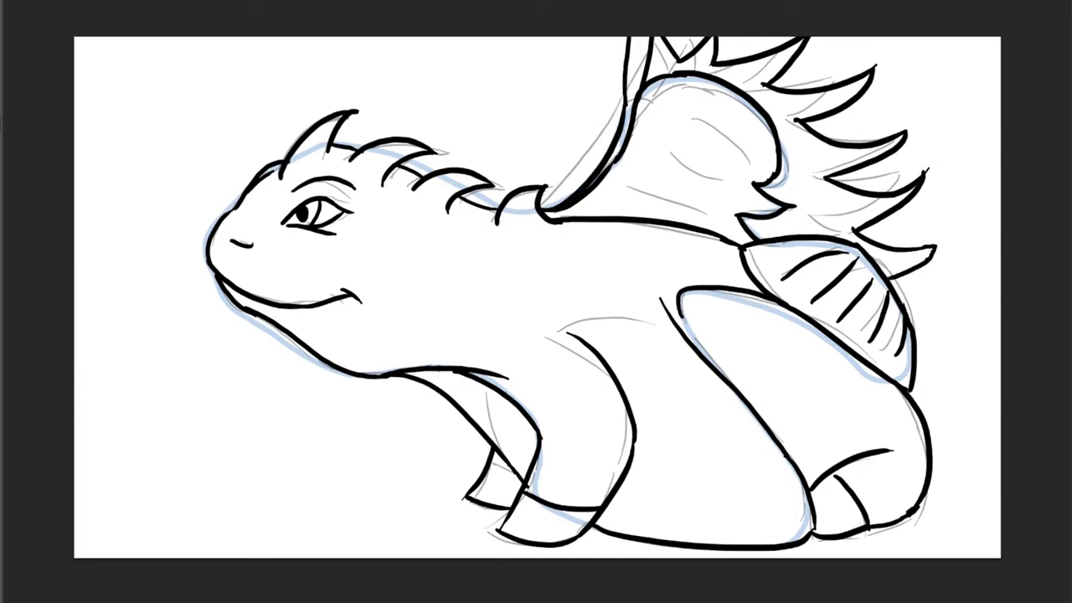
Fill the fin's front edge, the far front hoof, the forehead edge and the gaps between the neck spikes with solid black.
mouse_move(588, 188)
left_mouse_down()
mouse_move(621, 141)
mouse_move(643, 36)
mouse_move(628, 100)
left_mouse_up()
left_click_drag(614, 171, 602, 181)
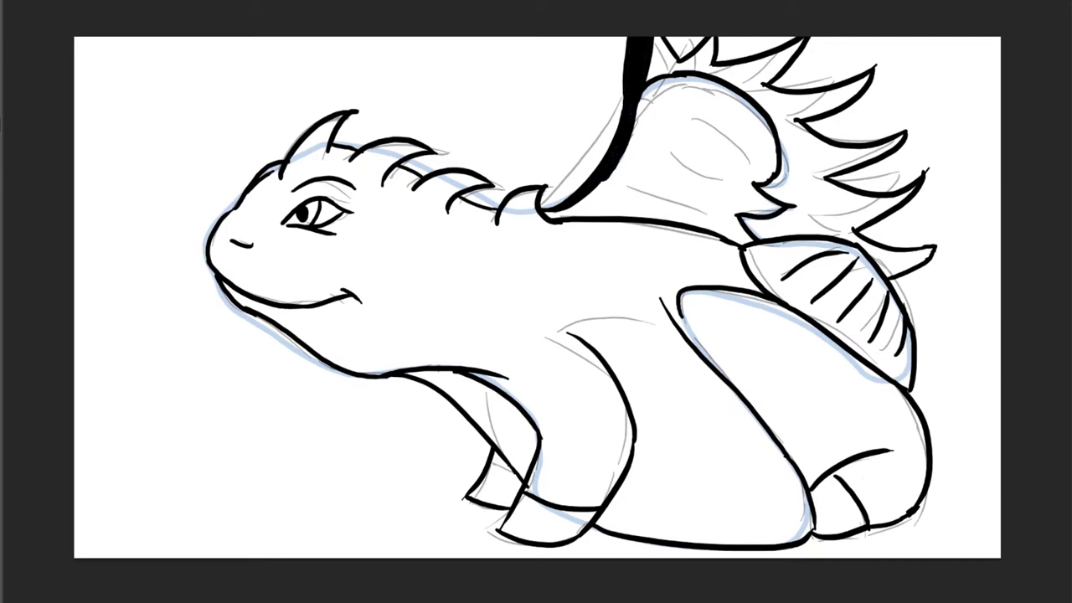
mouse_move(477, 499)
left_mouse_down()
mouse_move(469, 494)
mouse_move(494, 452)
mouse_move(521, 484)
mouse_move(485, 504)
mouse_move(512, 487)
mouse_move(496, 468)
mouse_move(484, 494)
left_mouse_up()
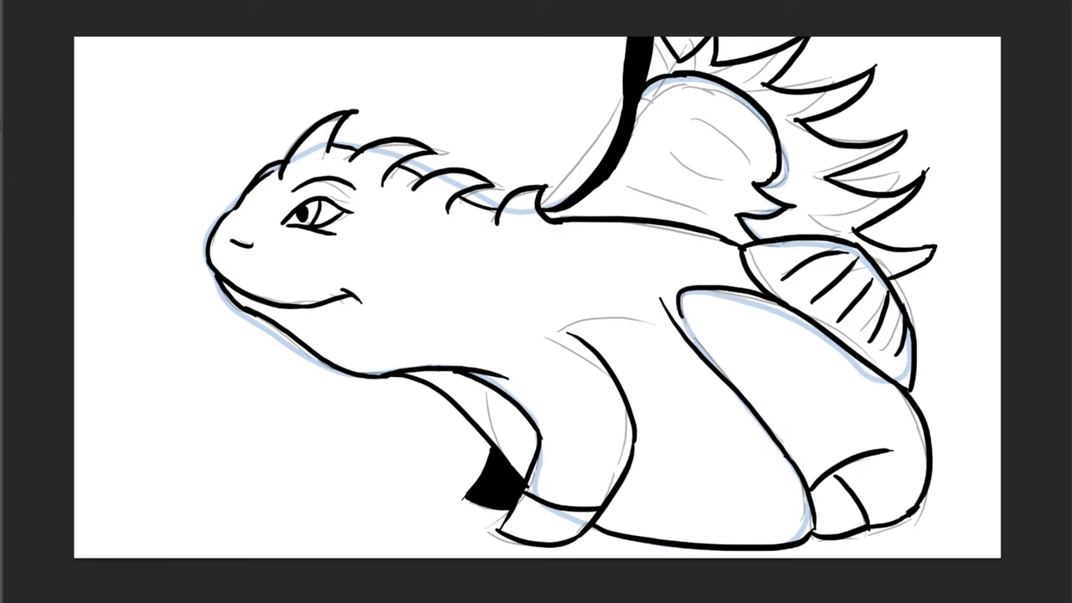
mouse_move(259, 178)
left_mouse_down()
mouse_move(358, 156)
mouse_move(496, 211)
left_mouse_up()
left_click_drag(547, 213, 564, 214)
left_click_drag(476, 203, 498, 207)
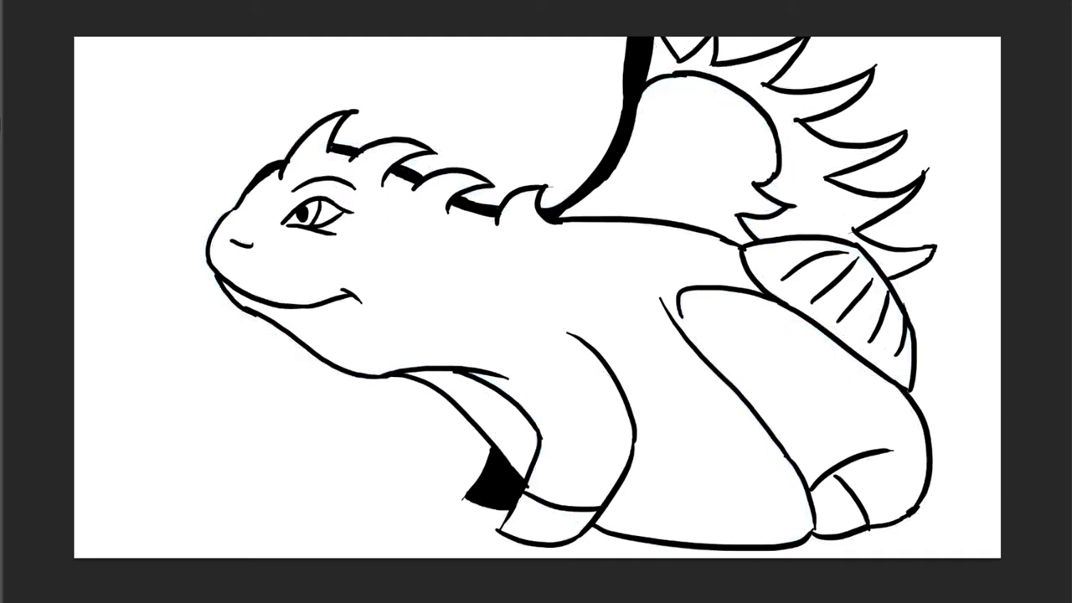
Add a curve above the nostril, a shoulder line behind the front leg and two curved folds on the belly.
left_click_drag(224, 238, 255, 237)
left_click_drag(571, 331, 660, 303)
mouse_move(671, 382)
left_mouse_down()
mouse_move(647, 534)
mouse_move(725, 542)
left_mouse_up()
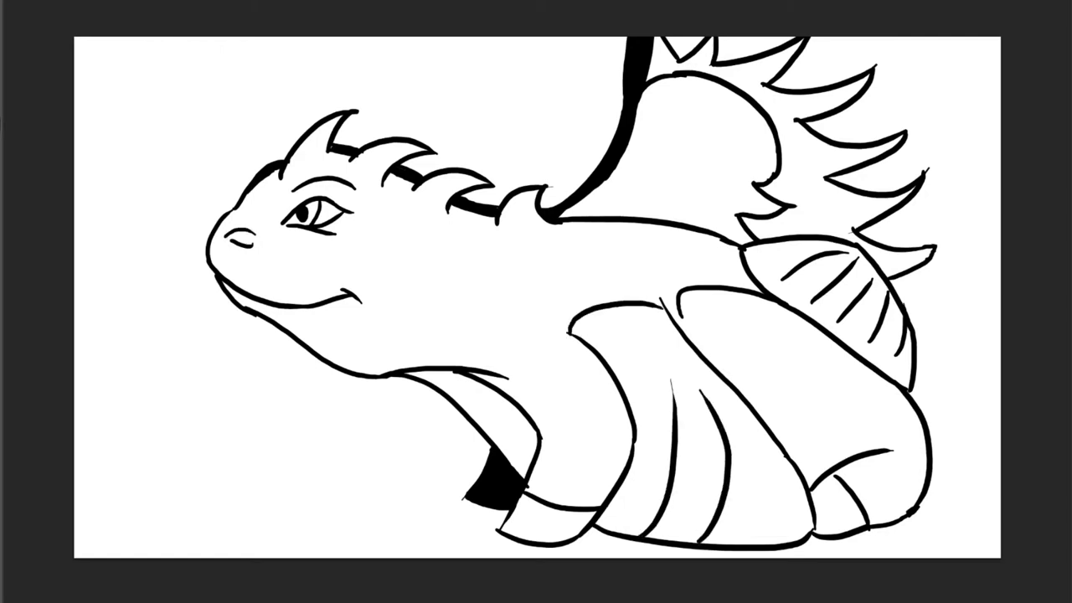
Add another curved fold on the belly and two short bands across the far front leg.
left_click_drag(752, 428, 777, 544)
left_click_drag(521, 416, 503, 450)
left_click_drag(466, 405, 476, 381)
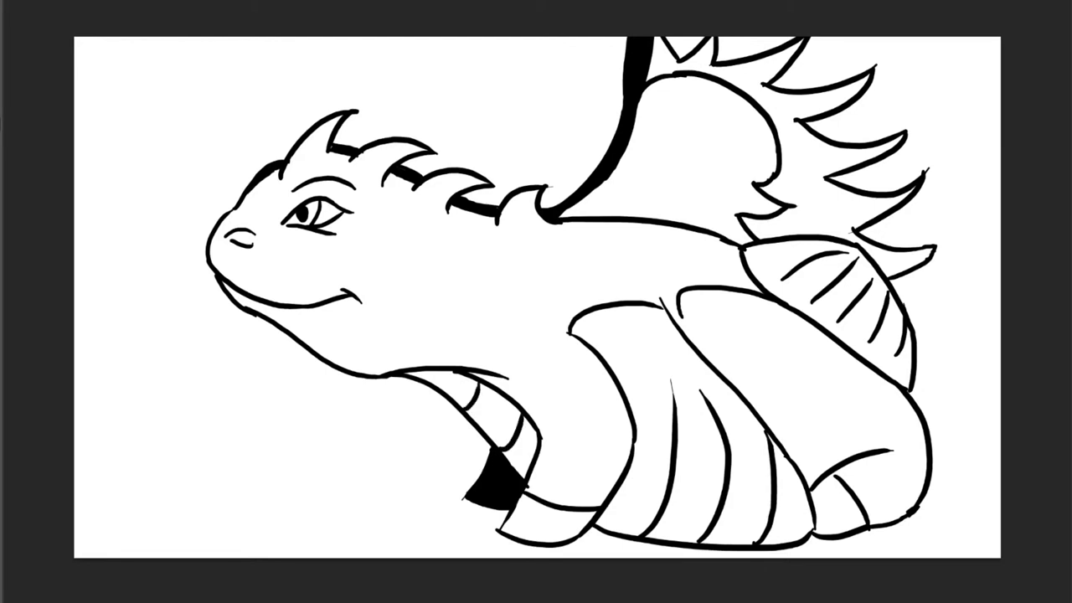
Clean up the upper front edge of the hind leg and join the shoulder line to it.
left_click_drag(680, 313, 714, 365)
key("ctrl+z")
key("ctrl+z")
key("ctrl+z")
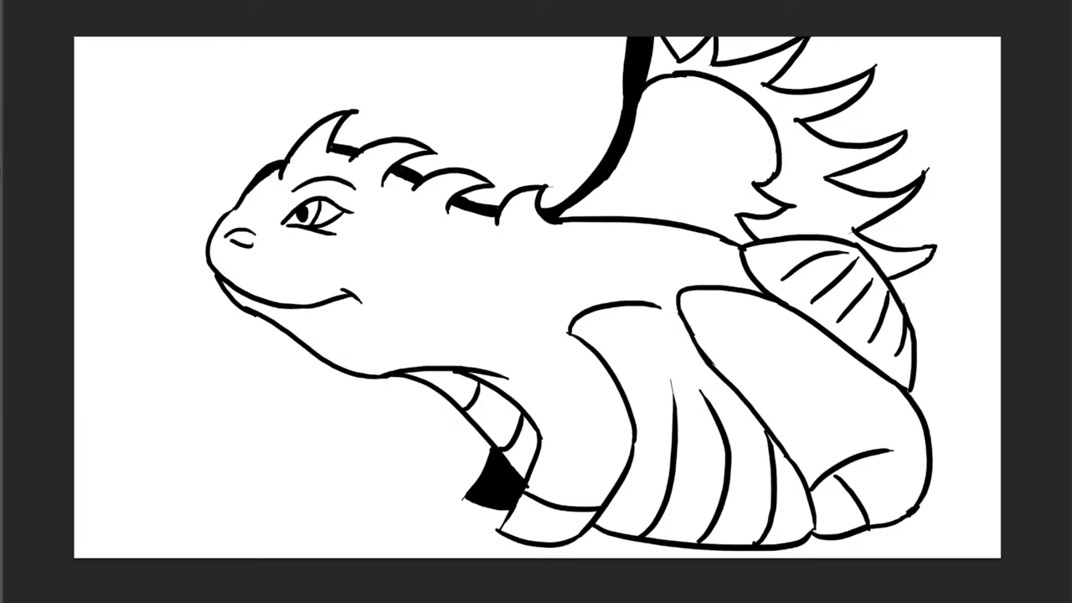
left_click_drag(650, 304, 679, 316)
Draw small clusters of curved scales on the neck, the chest and the middle of the body.
mouse_move(406, 249)
left_mouse_down()
mouse_move(421, 258)
mouse_move(434, 244)
mouse_move(427, 280)
mouse_move(443, 271)
left_mouse_up()
left_click_drag(447, 253, 459, 260)
mouse_move(402, 367)
left_mouse_down()
mouse_move(426, 346)
mouse_move(438, 354)
left_mouse_up()
left_click_drag(423, 350, 458, 343)
left_click_drag(572, 281, 599, 267)
mouse_move(597, 265)
left_mouse_down()
mouse_move(611, 257)
mouse_move(621, 268)
left_mouse_up()
left_click_drag(603, 285, 622, 279)
Add a long line near the fin's front edge and several short curved lines inside the fin.
left_click_drag(655, 116, 623, 199)
mouse_move(670, 108)
left_mouse_down()
mouse_move(735, 141)
mouse_move(718, 195)
left_mouse_up()
left_click_drag(661, 191, 709, 211)
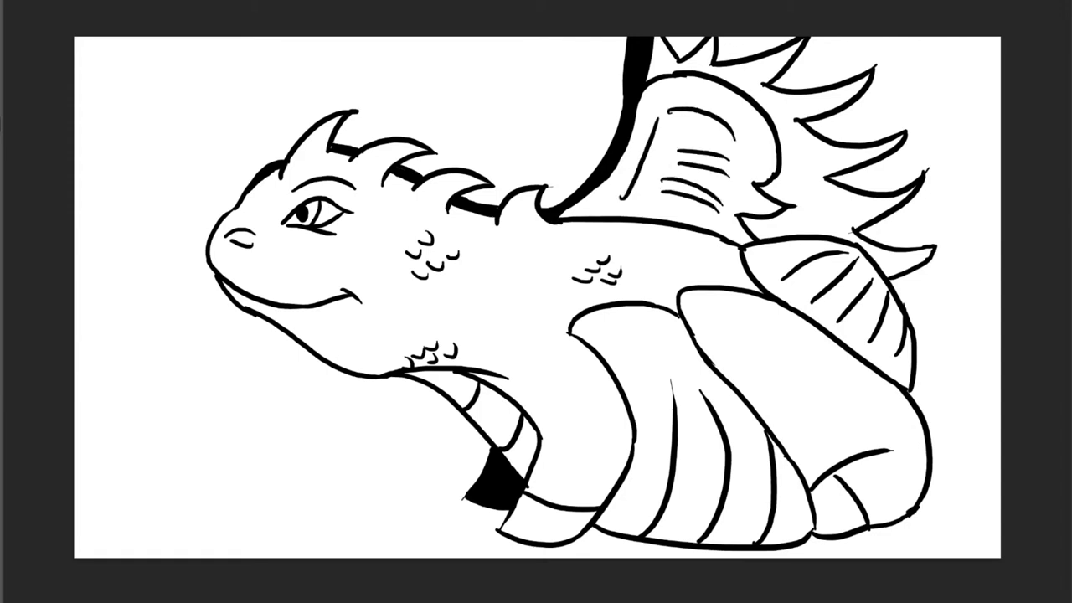
Draw clusters of small curved scales on the near front leg, the hind thigh and the throat below the jaw.
left_click_drag(538, 393, 564, 388)
mouse_move(564, 376)
left_mouse_down()
mouse_move(578, 377)
mouse_move(566, 387)
mouse_move(579, 370)
left_mouse_up()
key("ctrl+z")
key("ctrl+z")
mouse_move(568, 402)
left_mouse_down()
mouse_move(582, 404)
mouse_move(588, 388)
left_mouse_up()
left_click_drag(752, 337, 765, 344)
mouse_move(761, 353)
left_mouse_down()
mouse_move(772, 359)
mouse_move(789, 344)
left_mouse_up()
left_click_drag(782, 356, 792, 362)
left_click_drag(800, 359, 824, 394)
left_click_drag(819, 361, 831, 369)
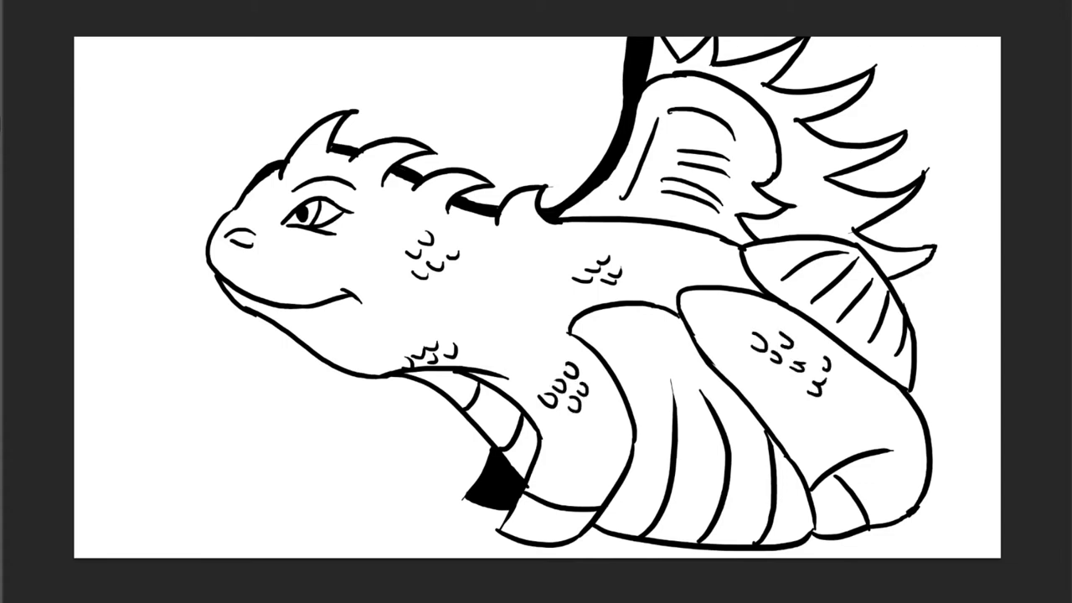
left_click_drag(318, 338, 330, 344)
left_click_drag(333, 342, 345, 350)
left_click_drag(345, 358, 372, 360)
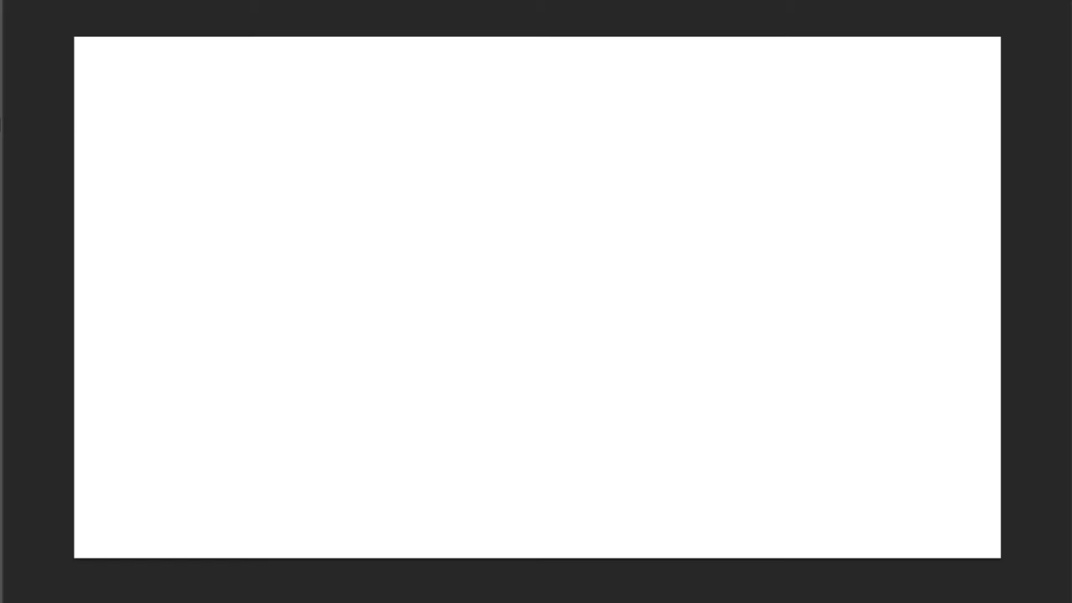
Draw a closed random blob outline with several rounded lobes in light blue on a blank canvas.
mouse_move(413, 137)
left_mouse_down()
mouse_move(255, 136)
mouse_move(405, 363)
mouse_move(711, 228)
mouse_move(457, 144)
left_mouse_up()
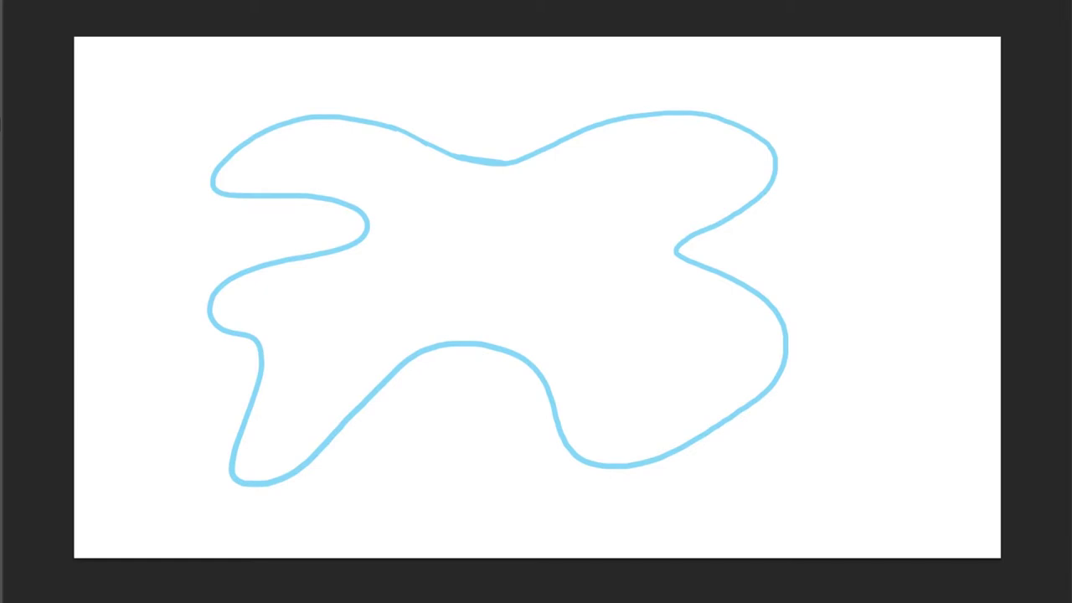
mouse_move(497, 190)
left_mouse_down()
mouse_move(705, 100)
mouse_move(637, 189)
left_mouse_up()
key("ctrl+z")
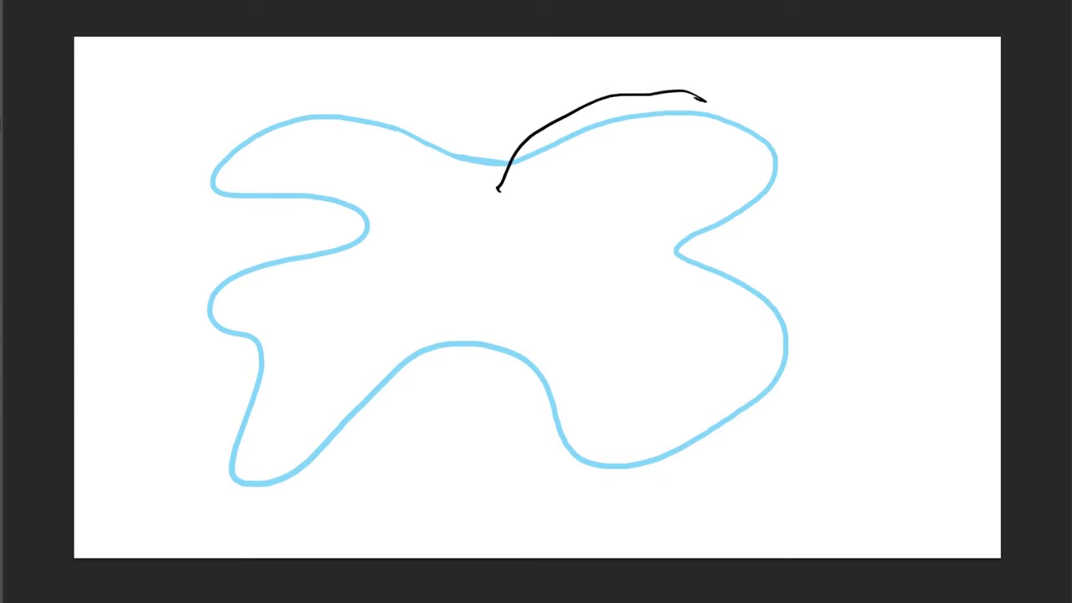
key("ctrl+z")
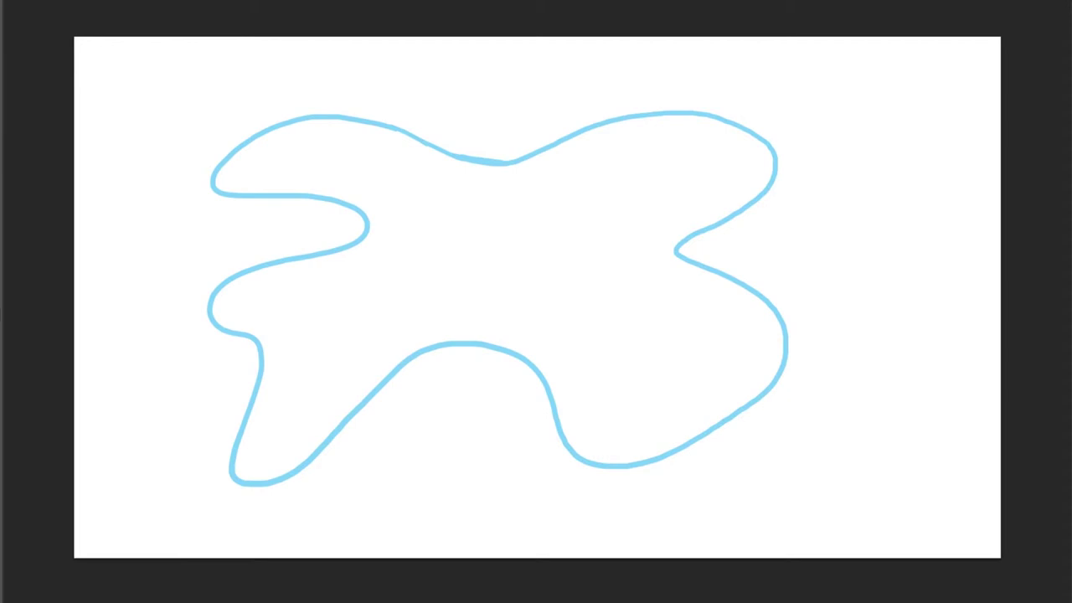
Rotate the canvas to examine the blob outline from different angles and restore its upright orientation.
left_click_drag(537, 167, 564, 425)
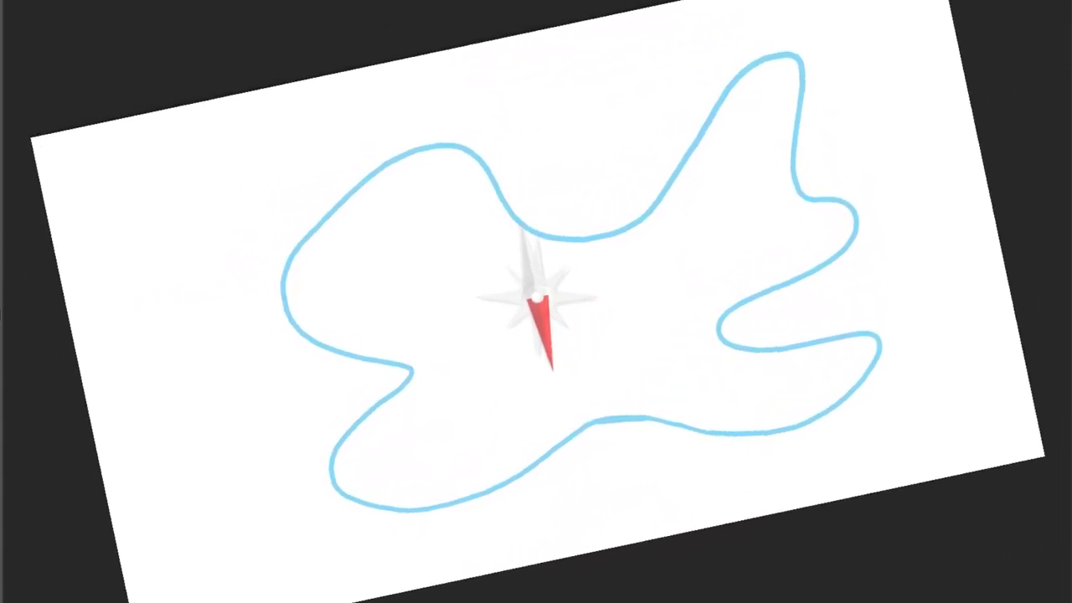
left_click_drag(573, 460, 537, 130)
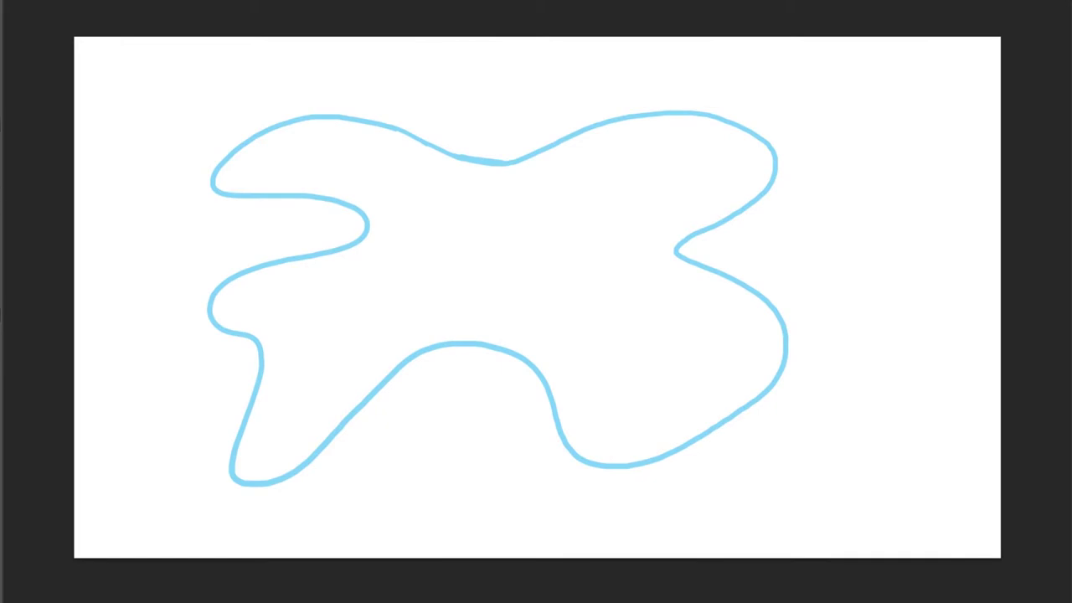
left_click(538, 296)
left_click(539, 297)
Sketch a brow, two bulging eyes and a crocodile snout in black on the blob's upper right lobe.
mouse_move(684, 127)
left_mouse_down()
mouse_move(714, 118)
mouse_move(746, 144)
mouse_move(709, 128)
mouse_move(749, 161)
left_mouse_up()
key("ctrl+z")
key("ctrl+z")
key("ctrl+z")
key("ctrl+z")
left_click_drag(699, 123, 766, 149)
right_click(717, 133)
right_click(745, 122)
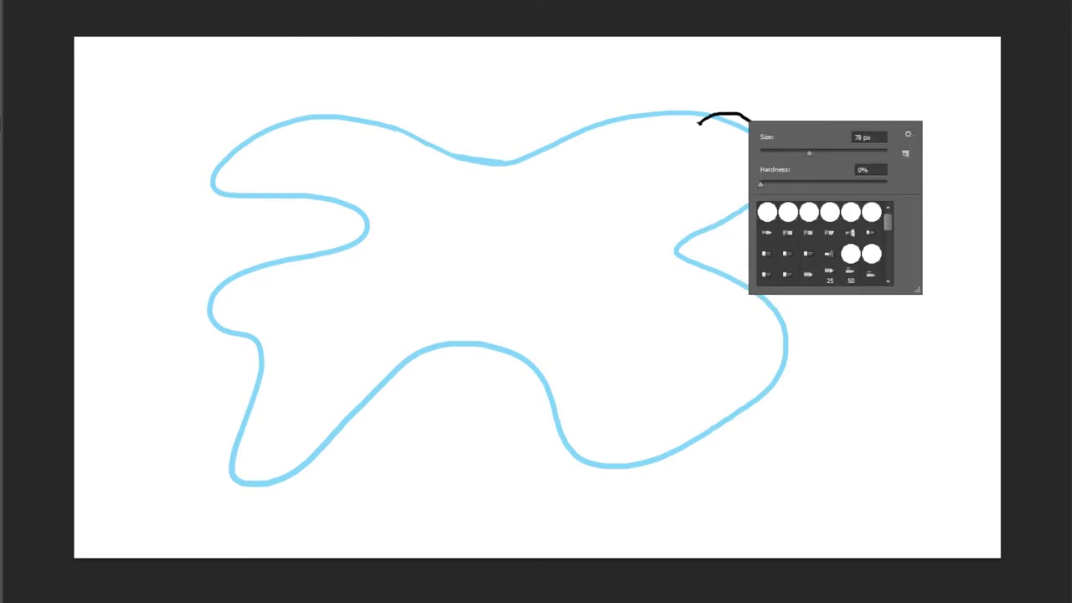
left_click(707, 191)
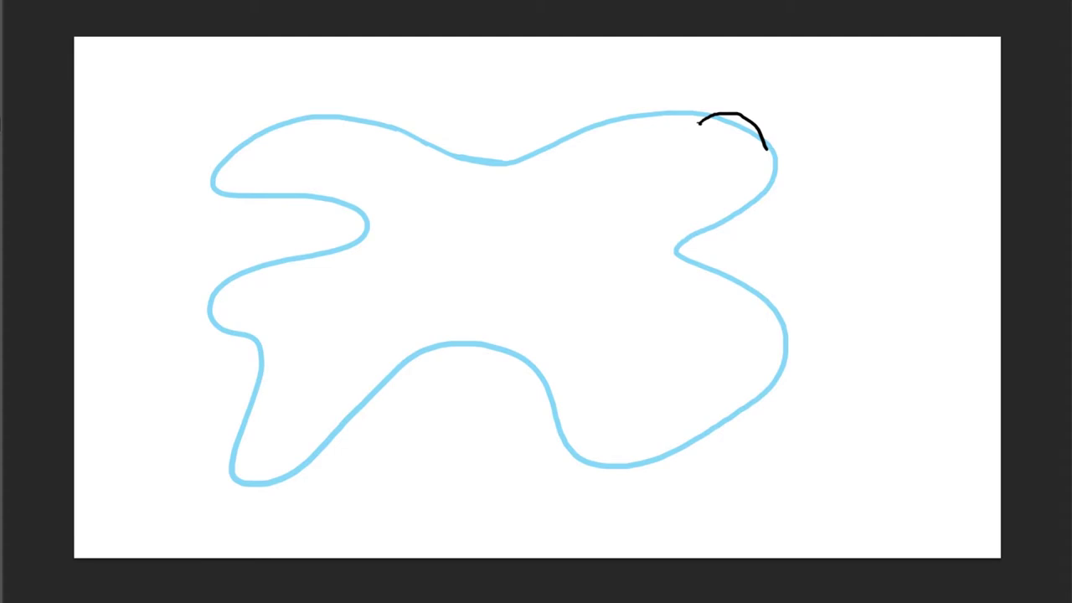
mouse_move(758, 148)
left_mouse_down()
mouse_move(803, 180)
mouse_move(811, 203)
mouse_move(814, 194)
left_mouse_up()
mouse_move(754, 122)
left_mouse_down()
mouse_move(781, 126)
mouse_move(782, 162)
mouse_move(784, 127)
mouse_move(741, 126)
mouse_move(708, 159)
mouse_move(738, 170)
mouse_move(754, 156)
mouse_move(745, 166)
left_mouse_up()
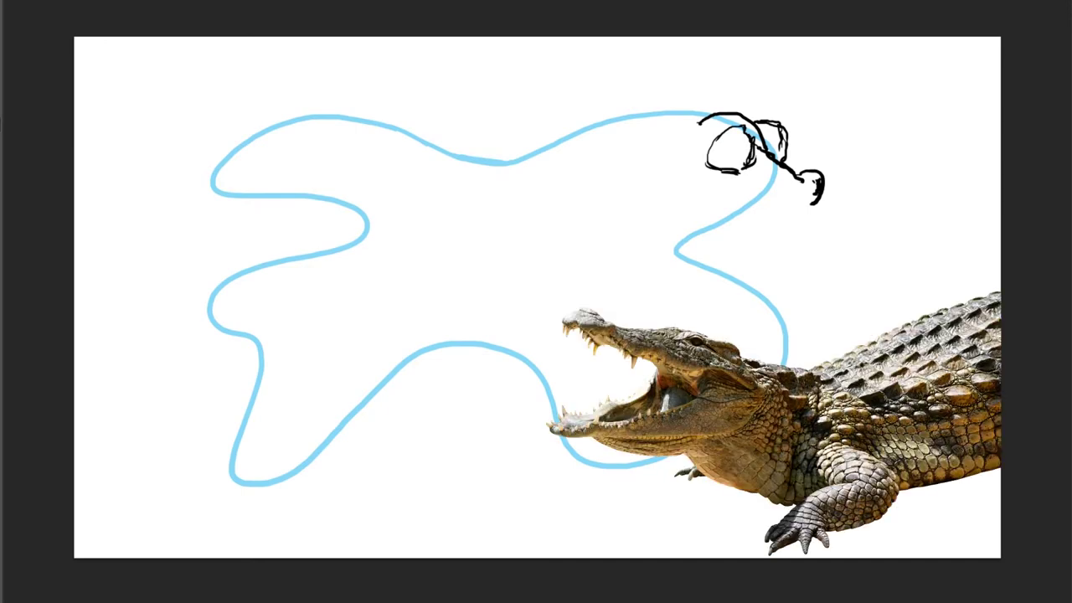
Sketch the creature's open mouth with jagged teeth below the snout.
mouse_move(803, 206)
left_mouse_down()
mouse_move(775, 201)
mouse_move(806, 207)
mouse_move(762, 194)
mouse_move(772, 224)
left_mouse_up()
mouse_move(788, 233)
left_mouse_down()
mouse_move(804, 230)
mouse_move(778, 231)
left_mouse_up()
mouse_move(791, 225)
left_mouse_down()
mouse_move(782, 230)
mouse_move(804, 234)
mouse_move(774, 210)
left_mouse_up()
left_click_drag(782, 206, 817, 211)
left_click_drag(817, 211, 817, 200)
key("ctrl+z")
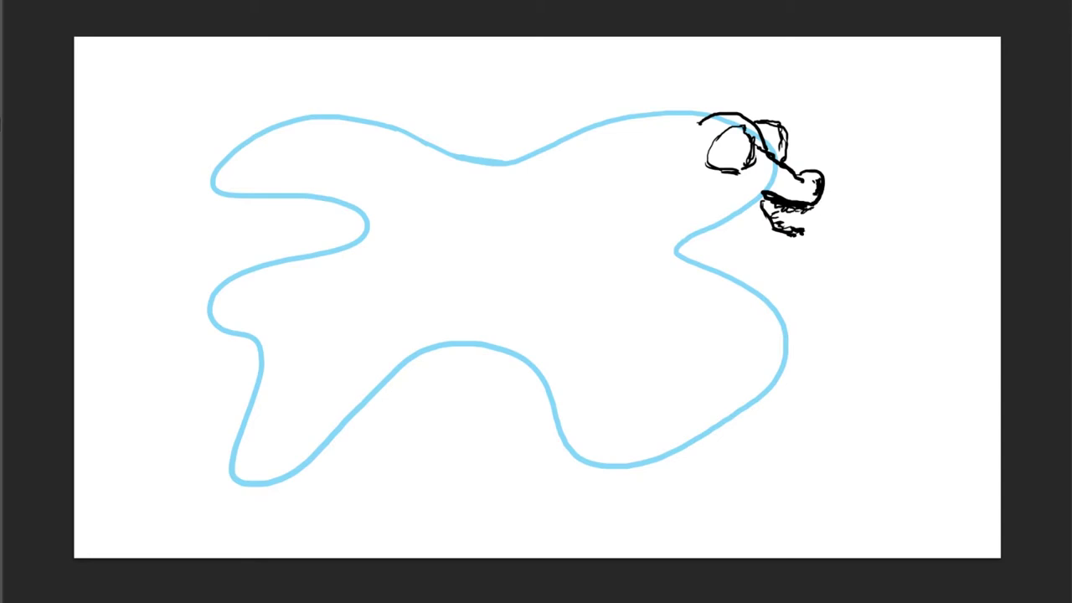
Draw the rear edge of the eye socket and a row of pointed overlapping scales down the neck and back.
left_click_drag(699, 123, 681, 161)
left_click_drag(710, 116, 655, 121)
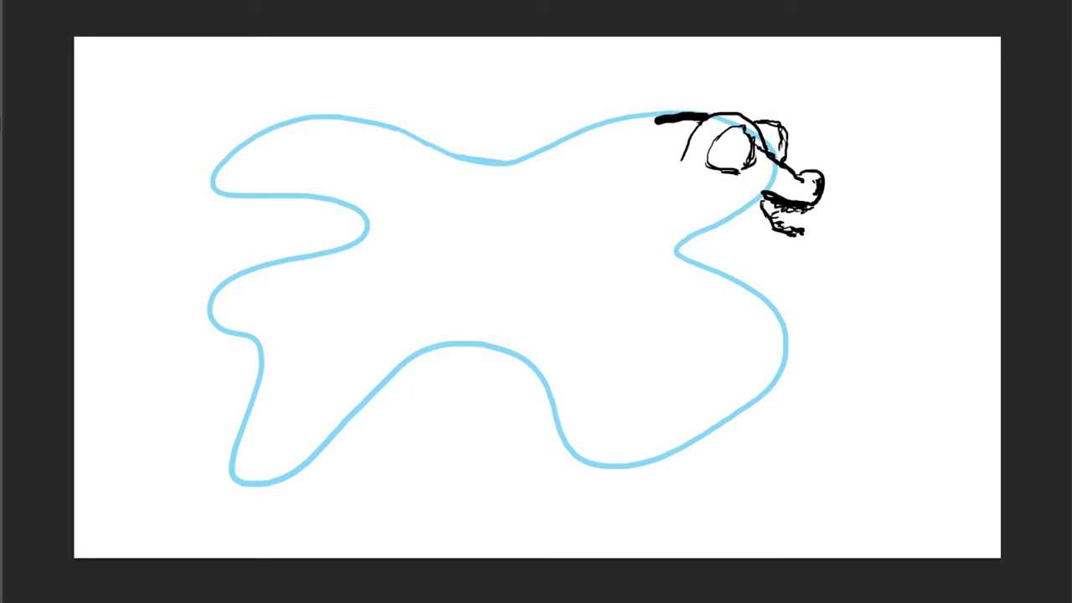
key("ctrl+z")
left_click_drag(706, 111, 628, 124)
key("ctrl+z")
left_click_drag(707, 109, 621, 117)
mouse_move(629, 116)
left_mouse_down()
mouse_move(652, 121)
mouse_move(584, 132)
mouse_move(618, 129)
mouse_move(494, 171)
left_mouse_up()
key("ctrl+z")
left_click_drag(499, 169, 532, 178)
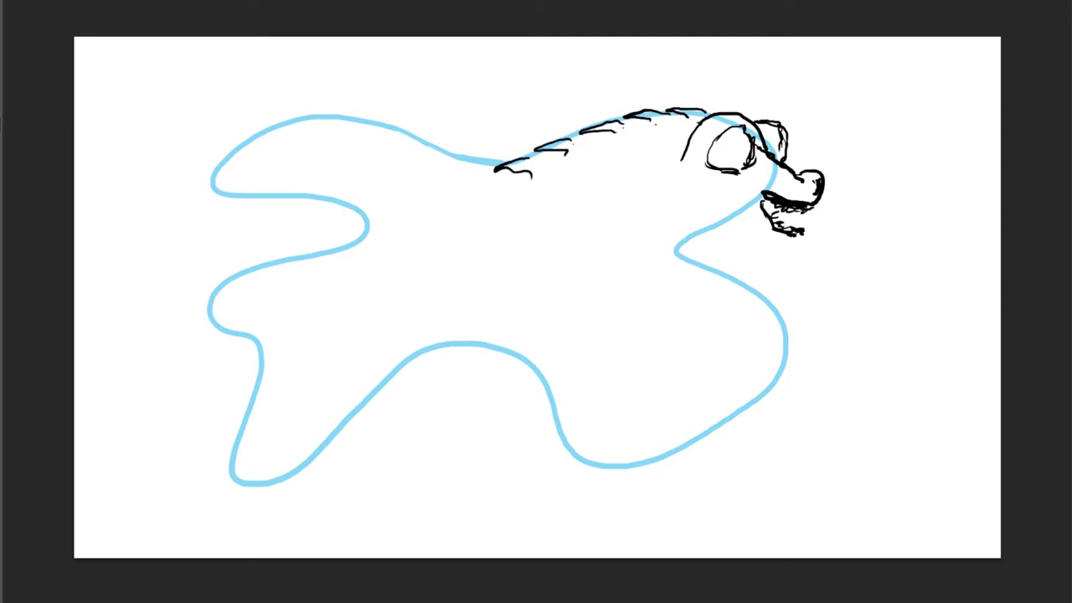
Complete the lower jaw and cheek, and sketch a slanting belly line from the throat towards the rear.
mouse_move(760, 203)
left_mouse_down()
mouse_move(696, 226)
mouse_move(746, 216)
mouse_move(737, 239)
mouse_move(775, 251)
mouse_move(812, 249)
mouse_move(804, 237)
mouse_move(811, 246)
left_mouse_up()
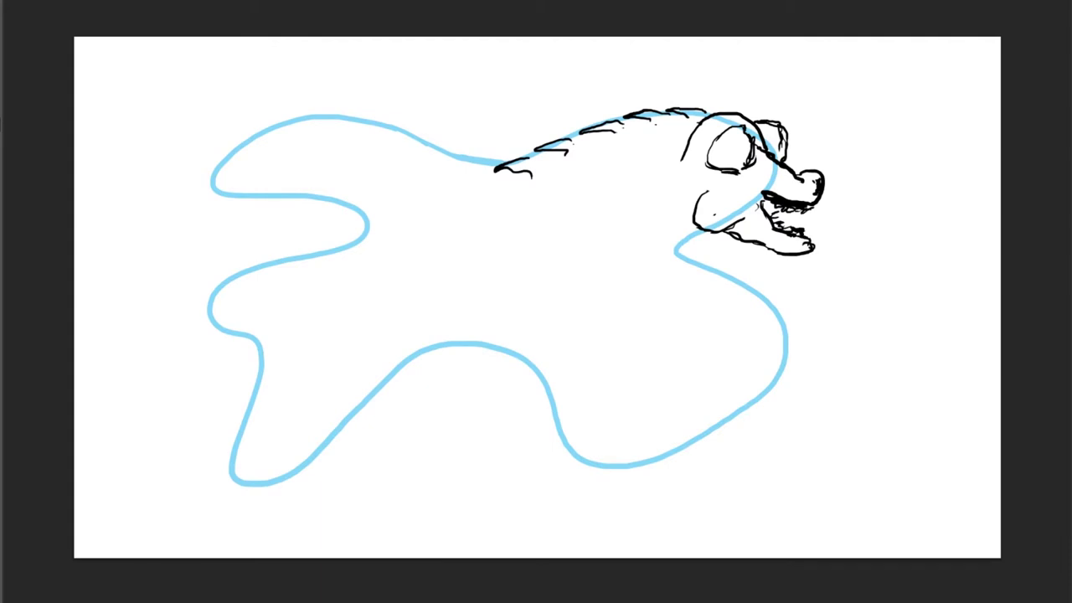
left_click_drag(693, 234, 427, 357)
key("ctrl+z")
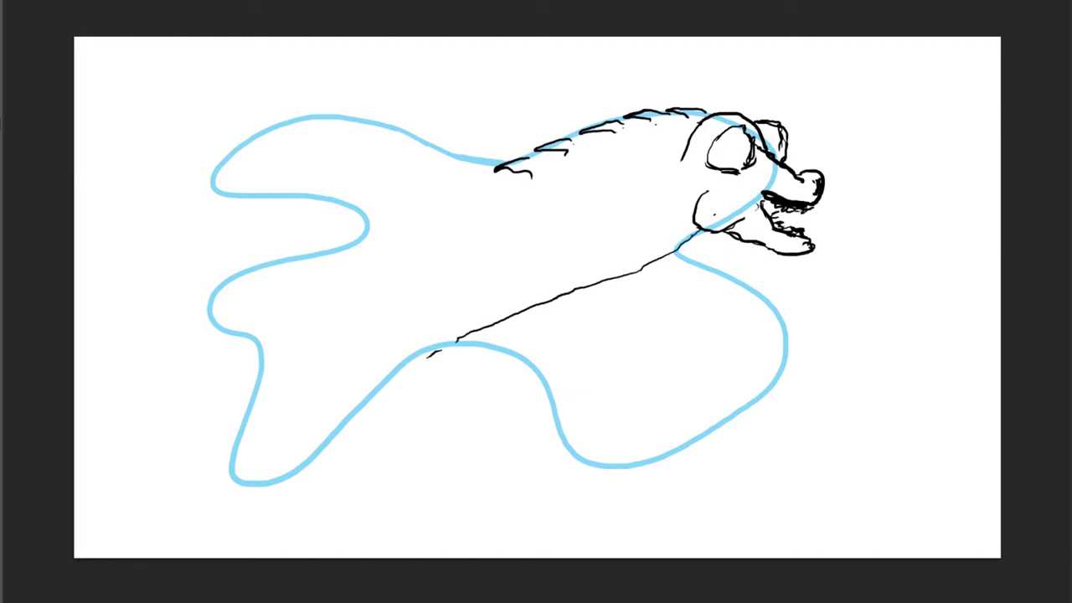
Sketch the near front leg and the far hind leg with clawed feet below the belly line.
mouse_move(677, 249)
left_mouse_down()
mouse_move(681, 285)
mouse_move(590, 345)
left_mouse_up()
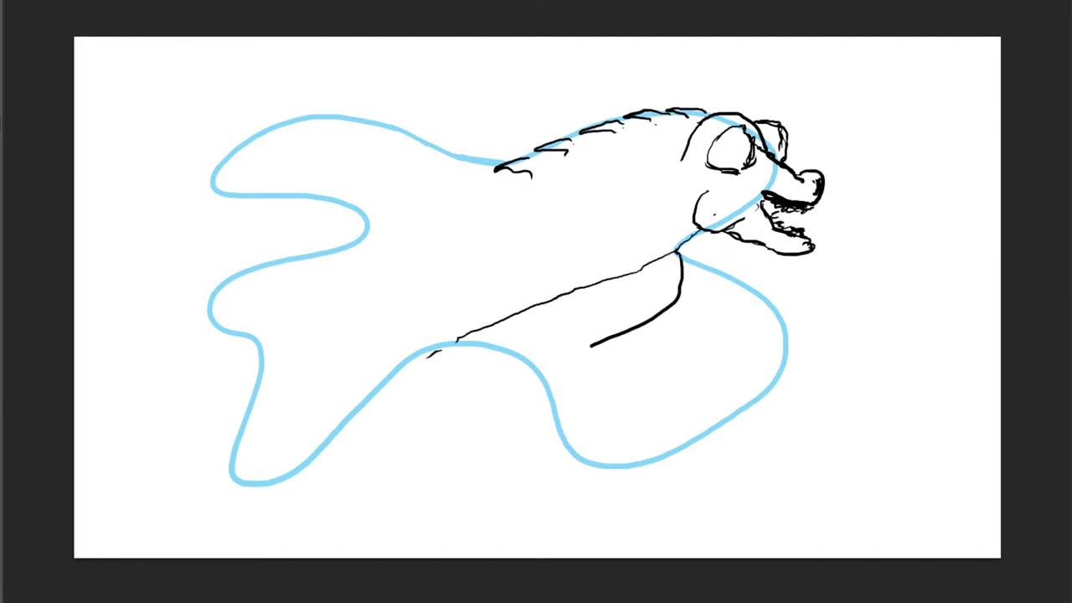
left_click_drag(516, 316, 457, 402)
mouse_move(440, 348)
left_mouse_down()
mouse_move(410, 405)
mouse_move(417, 430)
mouse_move(457, 416)
left_mouse_up()
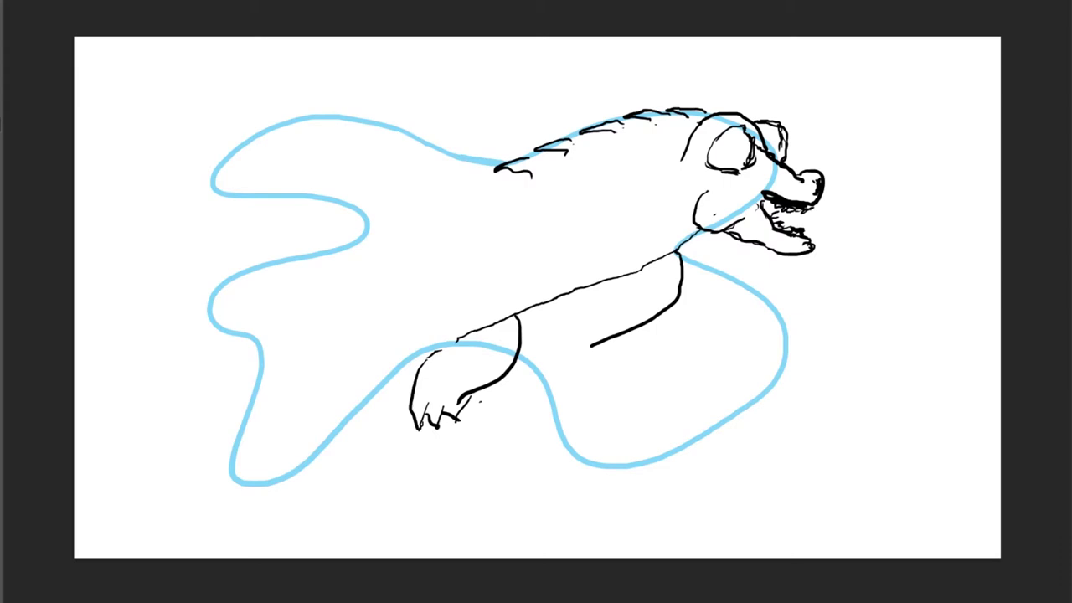
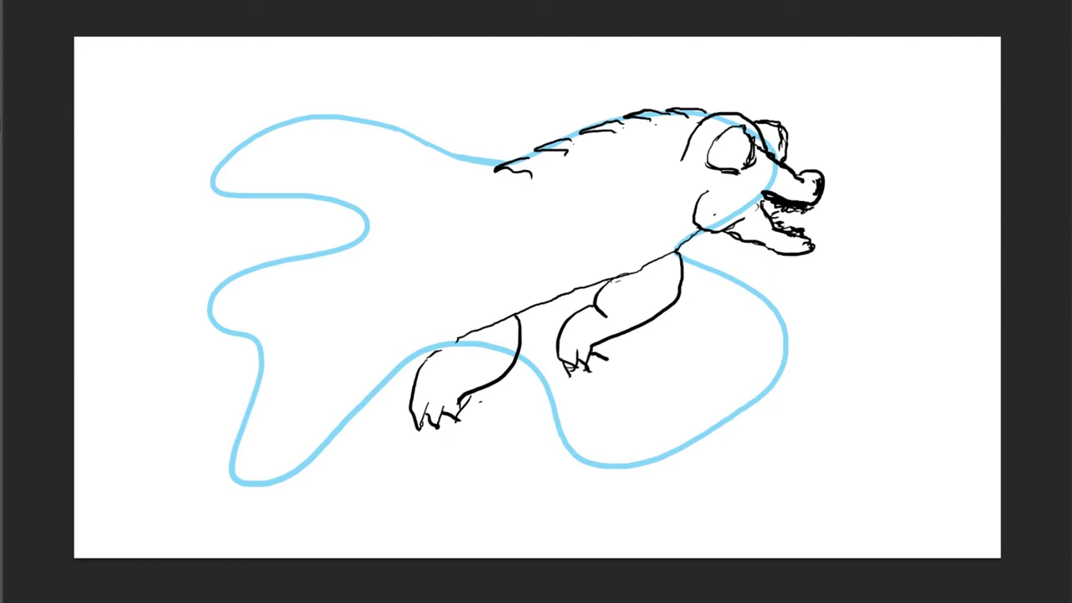
Rework the top of the near front leg with shoulder lines and clear the belly line crossing it.
left_click_drag(789, 355, 687, 326)
key("ctrl+z")
mouse_move(620, 278)
left_mouse_down()
mouse_move(655, 260)
mouse_move(604, 281)
left_mouse_up()
mouse_move(593, 297)
left_mouse_down()
mouse_move(612, 261)
mouse_move(651, 229)
mouse_move(675, 260)
mouse_move(603, 249)
mouse_move(670, 240)
mouse_move(676, 250)
left_mouse_up()
key("ctrl+z")
key("ctrl+z")
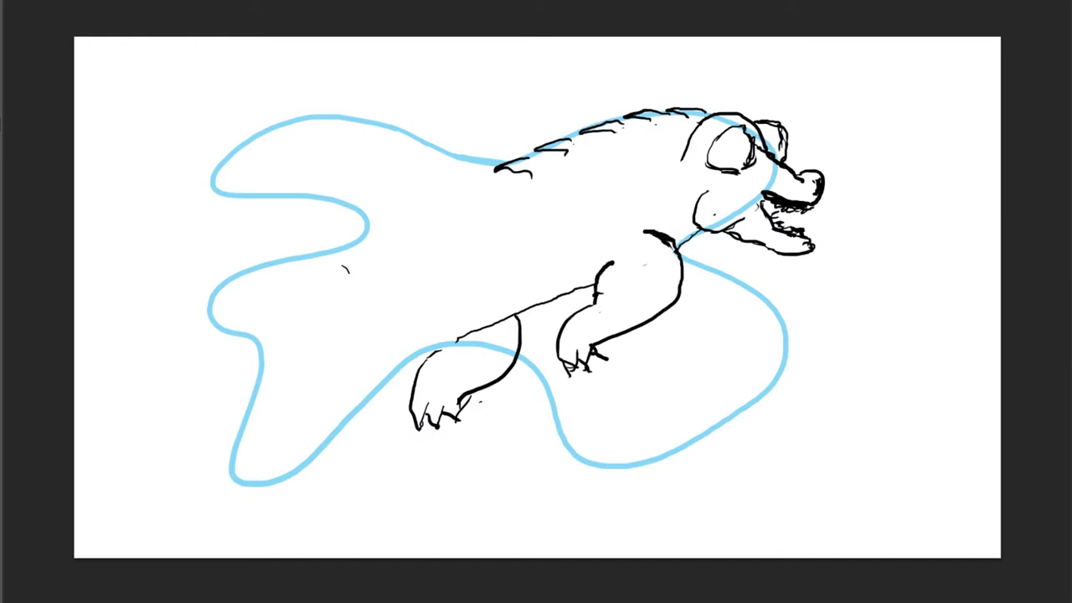
Sketch the far front leg with a clawed foot behind the near front leg.
left_click_drag(692, 238, 707, 282)
mouse_move(663, 315)
left_mouse_down()
mouse_move(693, 346)
mouse_move(720, 325)
left_mouse_up()
mouse_move(707, 286)
left_mouse_down()
mouse_move(700, 312)
mouse_move(659, 336)
left_mouse_up()
mouse_move(660, 335)
left_mouse_down()
mouse_move(688, 329)
mouse_move(662, 344)
left_mouse_up()
key("ctrl+z")
key("ctrl+z")
key("ctrl+z")
left_click_drag(838, 307, 855, 293)
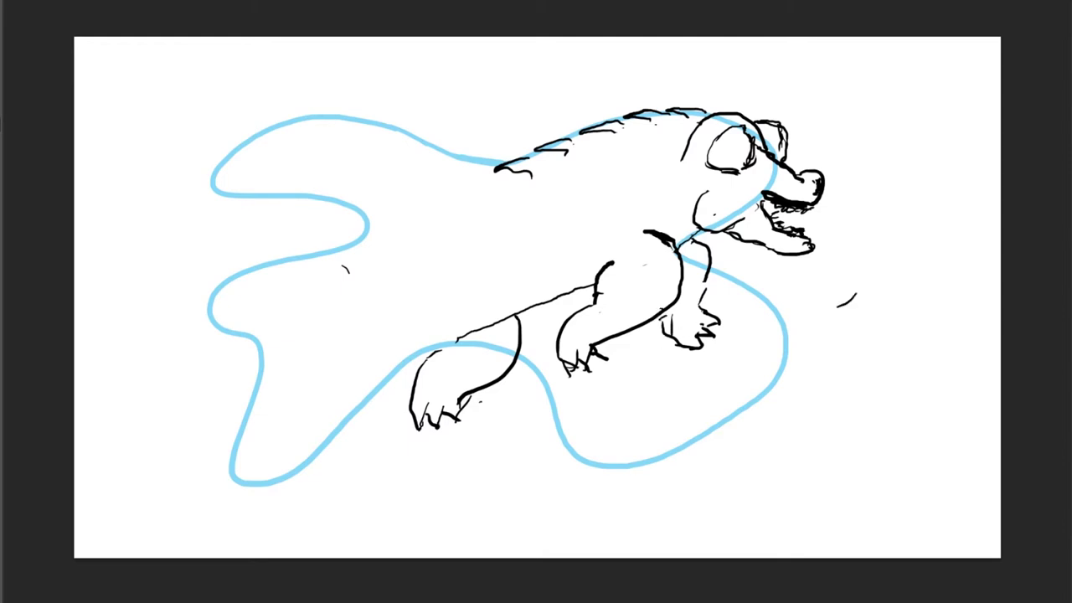
left_click_drag(663, 315, 685, 343)
key("ctrl+z")
key("ctrl+z")
left_click_drag(700, 276, 703, 302)
key("ctrl+z")
Draw slit pupils, thicken the brow ridges, and add a line beneath the row of back scales.
mouse_move(735, 141)
left_mouse_down()
mouse_move(737, 172)
mouse_move(777, 127)
mouse_move(780, 156)
left_mouse_up()
left_click_drag(703, 142, 735, 96)
left_click_drag(712, 131, 749, 92)
key("ctrl+z")
key("ctrl+z")
mouse_move(706, 136)
left_mouse_down()
mouse_move(748, 114)
mouse_move(775, 130)
left_mouse_up()
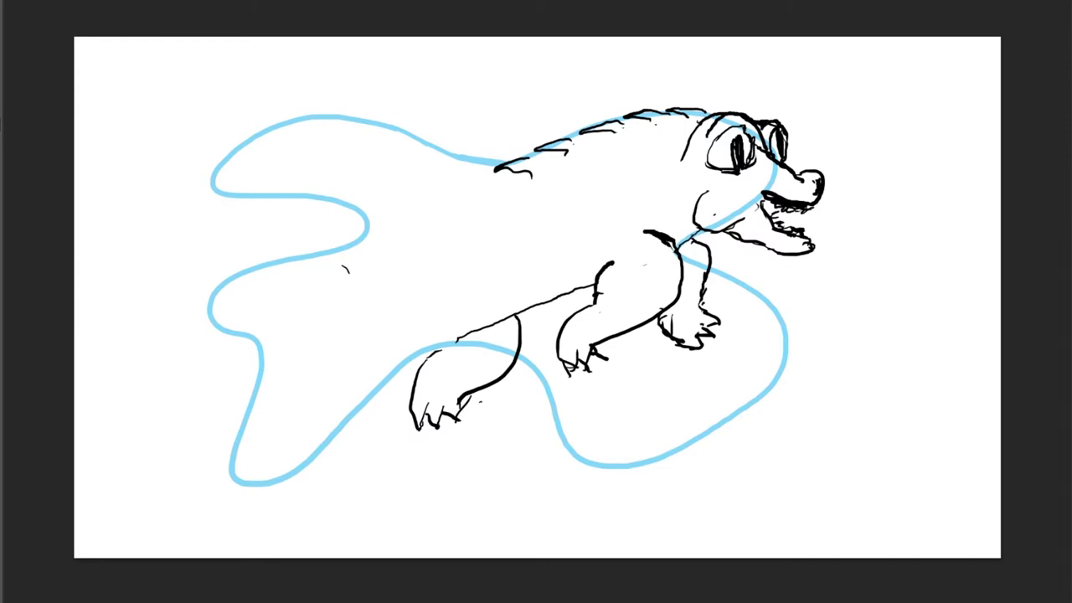
mouse_move(515, 193)
left_mouse_down()
mouse_move(613, 140)
mouse_move(698, 120)
left_mouse_up()
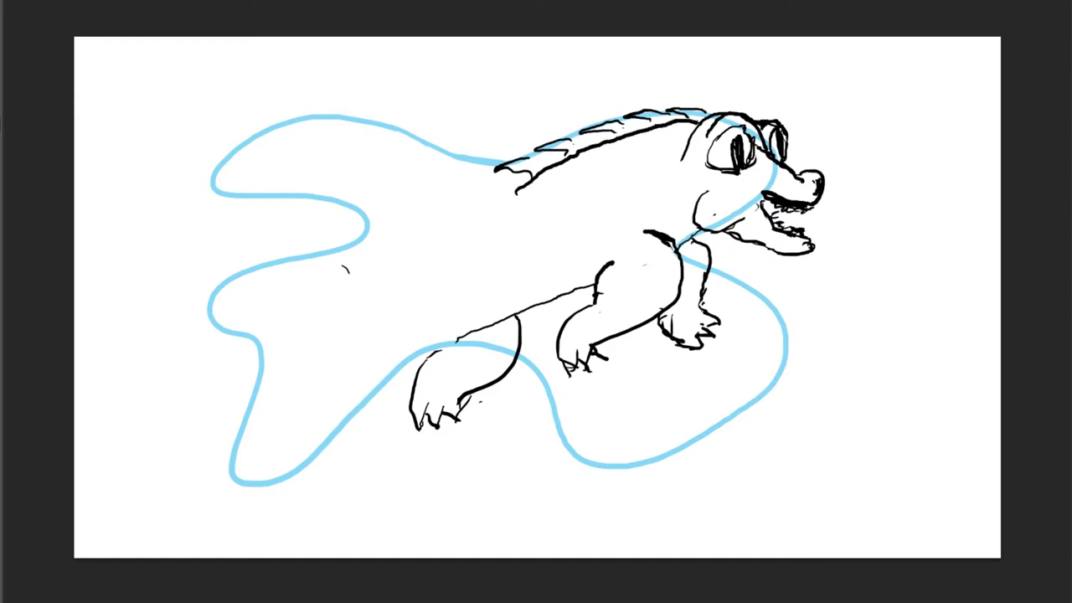
Sketch the near hind leg stretched backward with a clawed foot in the lower left lobe and join it to the belly.
mouse_move(242, 431)
left_mouse_down()
mouse_move(232, 480)
mouse_move(249, 484)
mouse_move(299, 454)
mouse_move(286, 464)
mouse_move(255, 408)
mouse_move(273, 389)
left_mouse_up()
mouse_move(284, 462)
left_mouse_down()
mouse_move(434, 330)
mouse_move(421, 298)
left_mouse_up()
mouse_move(434, 343)
left_mouse_down()
mouse_move(345, 407)
mouse_move(391, 393)
left_mouse_up()
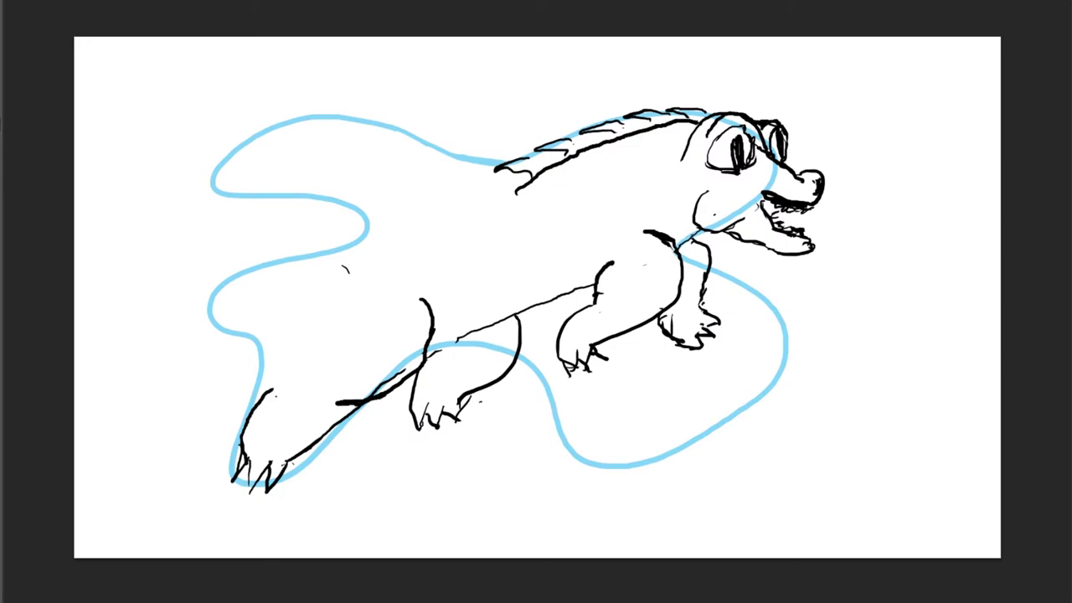
key("ctrl+z")
key("ctrl+z")
key("ctrl+z")
key("ctrl+z")
mouse_move(422, 308)
left_mouse_down()
mouse_move(372, 393)
mouse_move(323, 410)
mouse_move(320, 438)
left_mouse_up()
left_click_drag(417, 344, 458, 340)
mouse_move(432, 351)
left_mouse_down()
mouse_move(457, 331)
mouse_move(458, 341)
left_mouse_up()
key("ctrl+z")
Draw the upper edge of the belly band from thigh to shoulder and strengthen the front leg's shoulder and outer contour.
mouse_move(420, 307)
left_mouse_down()
mouse_move(505, 231)
mouse_move(511, 250)
mouse_move(591, 231)
mouse_move(607, 259)
left_mouse_up()
key("ctrl+z")
mouse_move(653, 220)
left_mouse_down()
mouse_move(691, 200)
mouse_move(652, 220)
mouse_move(671, 274)
mouse_move(667, 233)
mouse_move(672, 268)
left_mouse_up()
key("ctrl+z")
left_click_drag(678, 249, 663, 312)
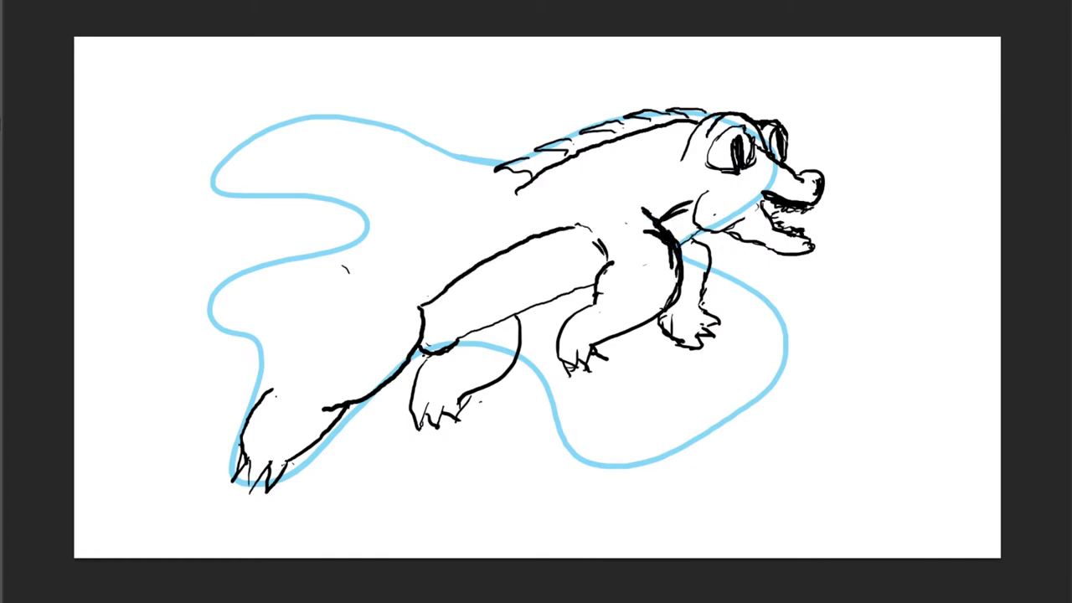
Redraw the near front leg's rear edge and erase the stray strokes around its shoulder, elbow and the jaw.
mouse_move(593, 227)
left_mouse_down()
mouse_move(608, 300)
mouse_move(560, 343)
left_mouse_up()
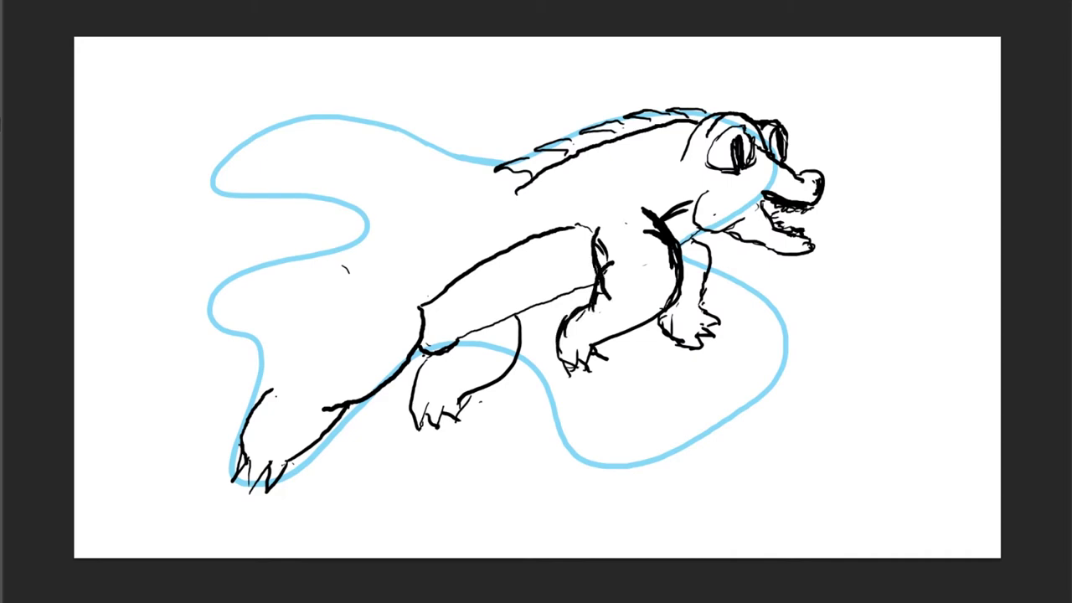
mouse_move(606, 261)
left_mouse_down()
mouse_move(599, 239)
mouse_move(666, 243)
mouse_move(667, 268)
left_mouse_up()
left_click_drag(648, 221, 661, 232)
left_click_drag(743, 219, 732, 225)
right_click(598, 294)
left_click_drag(604, 289, 598, 300)
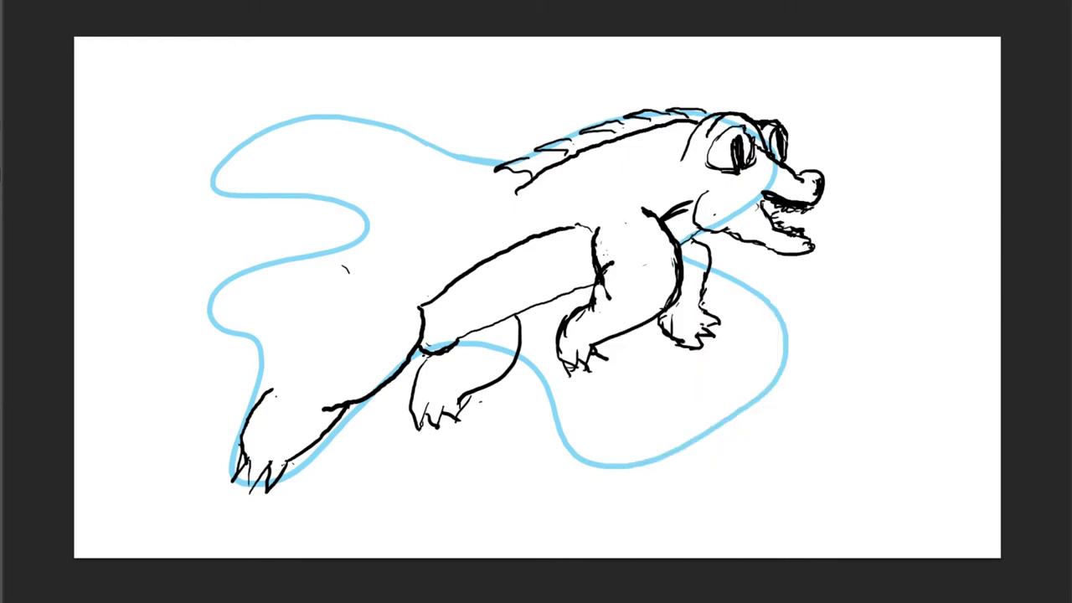
Sketch the rear edge of the near hind leg from the clawed foot up to the thigh.
left_click_drag(264, 396, 288, 363)
key("ctrl+z")
left_click_drag(269, 393, 303, 350)
mouse_move(274, 385)
left_mouse_down()
mouse_move(309, 333)
mouse_move(287, 388)
left_mouse_up()
left_click_drag(304, 314, 287, 348)
Sketch the short rounded tail in the middle left lobe and the back line running up to the back scales.
mouse_move(270, 392)
left_mouse_down()
mouse_move(293, 359)
mouse_move(213, 295)
mouse_move(326, 248)
mouse_move(232, 315)
mouse_move(374, 226)
left_mouse_up()
left_click_drag(313, 254, 333, 247)
left_click_drag(253, 299, 298, 275)
left_click_drag(357, 231, 526, 180)
left_click_drag(396, 227, 469, 203)
left_click_drag(345, 246, 398, 226)
Outline the far wing along the lower right lobe and draw its connection to the belly.
left_click_drag(710, 273, 782, 320)
mouse_move(787, 343)
left_mouse_down()
mouse_move(745, 404)
mouse_move(760, 393)
left_mouse_up()
mouse_move(744, 407)
left_mouse_down()
mouse_move(656, 451)
mouse_move(606, 453)
left_mouse_up()
mouse_move(519, 316)
left_mouse_down()
mouse_move(563, 383)
mouse_move(618, 385)
left_mouse_up()
Fill the far wing with long feather strokes, ragged tips and dark shading along its lower edge.
mouse_move(663, 355)
left_mouse_down()
mouse_move(572, 377)
mouse_move(598, 375)
left_mouse_up()
mouse_move(522, 374)
left_mouse_down()
mouse_move(595, 409)
mouse_move(662, 395)
left_mouse_up()
mouse_move(572, 400)
left_mouse_down()
mouse_move(545, 414)
mouse_move(626, 423)
mouse_move(665, 400)
left_mouse_up()
mouse_move(586, 426)
left_mouse_down()
mouse_move(531, 450)
mouse_move(655, 438)
left_mouse_up()
mouse_move(577, 458)
left_mouse_down()
mouse_move(678, 434)
mouse_move(641, 427)
mouse_move(750, 363)
left_mouse_up()
left_click_drag(667, 389, 750, 337)
left_click_drag(664, 360, 693, 348)
left_click_drag(624, 354, 660, 328)
mouse_move(709, 295)
left_mouse_down()
mouse_move(742, 303)
mouse_move(759, 329)
mouse_move(745, 366)
left_mouse_up()
Outline the raised near wing over the upper left lobe with ragged feather tips along its lower edge.
mouse_move(493, 166)
left_mouse_down()
mouse_move(386, 70)
mouse_move(327, 60)
mouse_move(288, 77)
left_mouse_up()
mouse_move(288, 77)
left_mouse_down()
mouse_move(242, 126)
mouse_move(208, 196)
mouse_move(303, 117)
left_mouse_up()
mouse_move(261, 156)
left_mouse_down()
mouse_move(323, 105)
mouse_move(247, 219)
left_mouse_up()
left_click_drag(231, 184, 235, 216)
mouse_move(239, 185)
left_mouse_down()
mouse_move(242, 216)
mouse_move(285, 216)
left_mouse_up()
mouse_move(333, 167)
left_mouse_down()
mouse_move(284, 204)
mouse_move(310, 210)
left_mouse_up()
left_click_drag(332, 191, 352, 213)
mouse_move(364, 208)
left_mouse_down()
mouse_move(374, 220)
mouse_move(365, 243)
left_mouse_up()
Fill the raised wing with curved feather lines and an inner ridge along its upper edge.
left_click_drag(266, 192, 347, 117)
mouse_move(309, 196)
left_mouse_down()
mouse_move(377, 127)
mouse_move(414, 119)
mouse_move(372, 209)
mouse_move(437, 169)
left_mouse_up()
left_click_drag(288, 114, 350, 92)
mouse_move(330, 112)
left_mouse_down()
mouse_move(377, 92)
mouse_move(413, 104)
mouse_move(420, 146)
left_mouse_up()
left_click_drag(377, 109, 418, 119)
left_click_drag(407, 129, 429, 164)
mouse_move(371, 110)
left_mouse_down()
mouse_move(404, 126)
mouse_move(392, 117)
left_mouse_up()
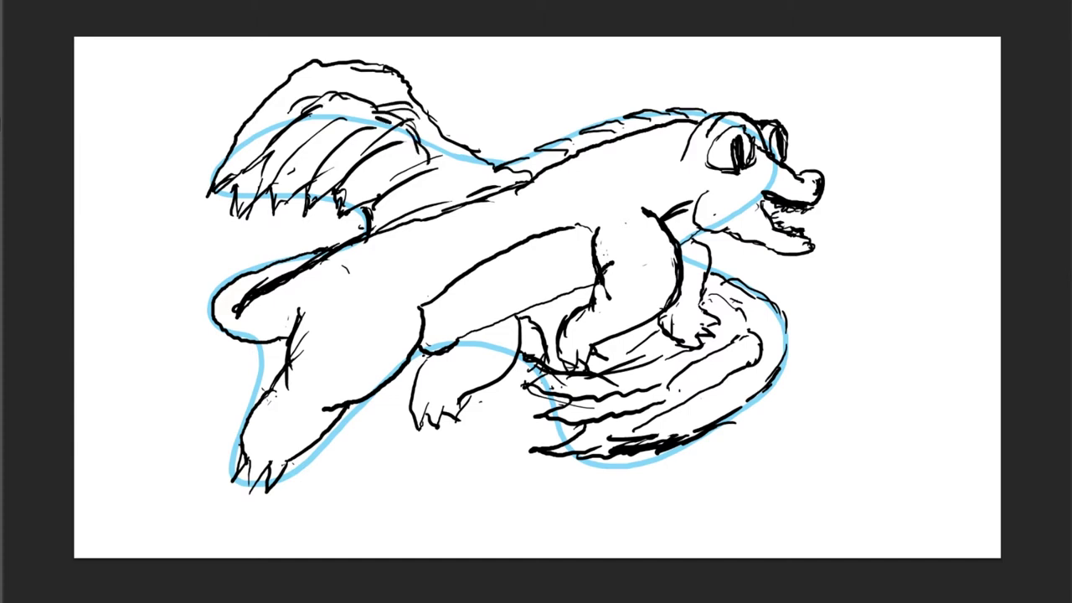
Redraw the tail's upper curve with a darkened inner gap and extend it behind the hind leg to an arrow-shaped tip.
mouse_move(332, 247)
left_mouse_down()
mouse_move(238, 279)
mouse_move(237, 306)
mouse_move(266, 289)
left_mouse_up()
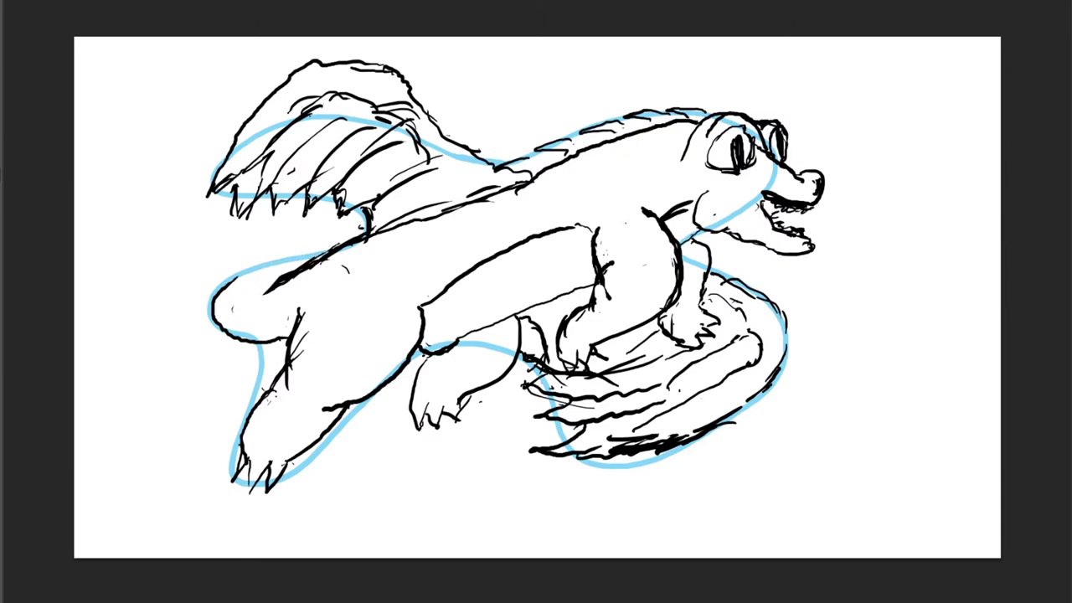
mouse_move(217, 299)
left_mouse_down()
mouse_move(247, 263)
mouse_move(297, 247)
mouse_move(303, 256)
left_mouse_up()
mouse_move(274, 238)
left_mouse_down()
mouse_move(333, 234)
mouse_move(317, 233)
left_mouse_up()
mouse_move(286, 243)
left_mouse_down()
mouse_move(253, 259)
mouse_move(270, 287)
mouse_move(318, 256)
left_mouse_up()
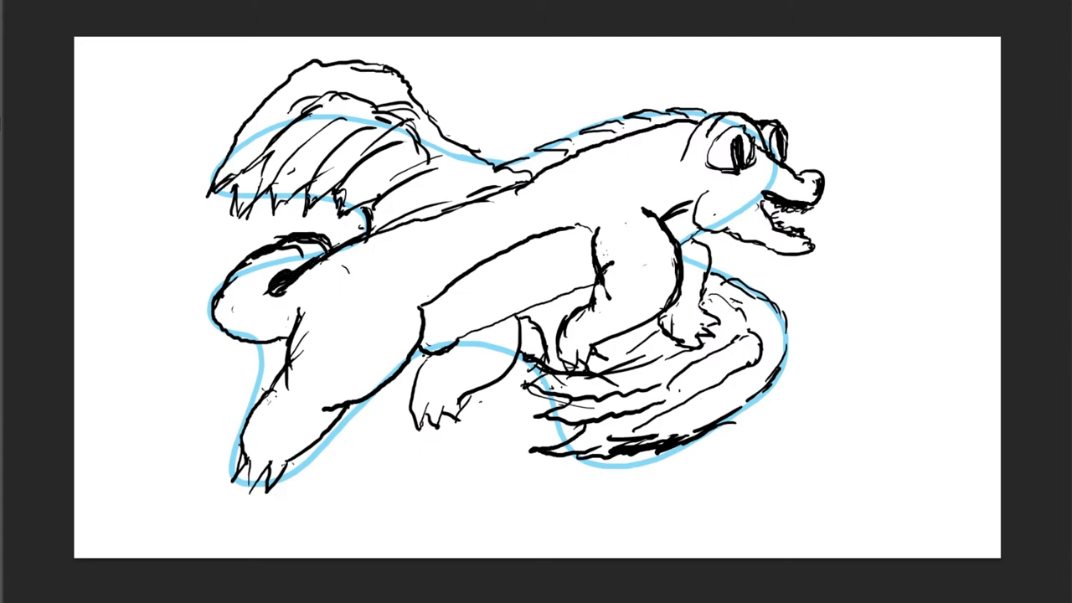
mouse_move(285, 355)
left_mouse_down()
mouse_move(258, 384)
mouse_move(191, 412)
mouse_move(241, 379)
mouse_move(216, 404)
mouse_move(158, 428)
mouse_move(165, 414)
mouse_move(226, 425)
mouse_move(191, 416)
left_mouse_up()
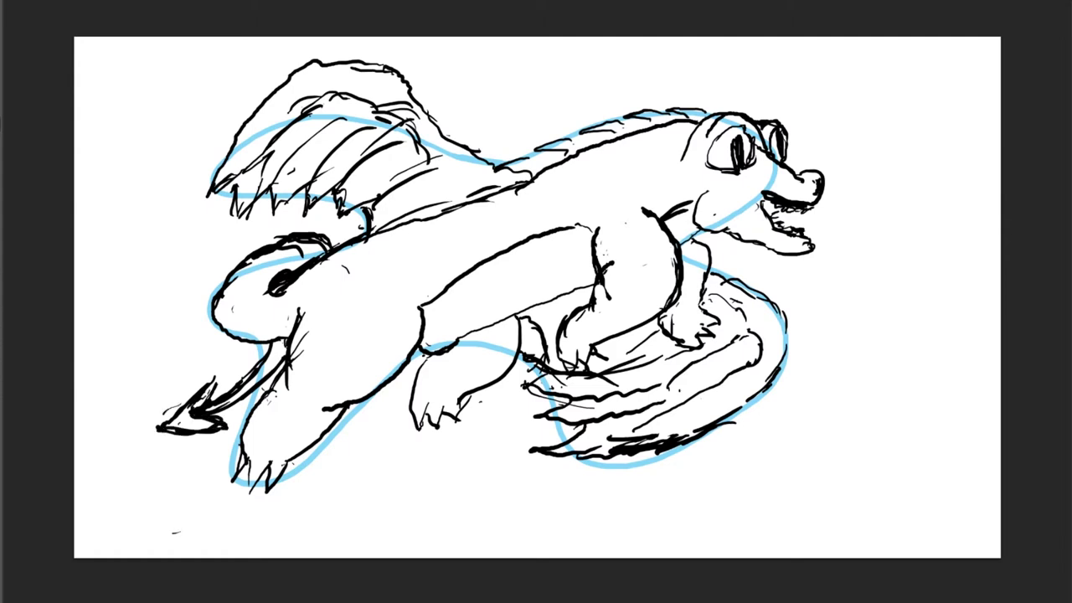
mouse_move(441, 353)
left_mouse_down()
mouse_move(488, 361)
mouse_move(450, 357)
left_mouse_up()
key("ctrl+z")
key("ctrl+z")
left_click_drag(425, 307, 453, 346)
left_click_drag(457, 283, 496, 328)
left_click_drag(492, 259, 543, 298)
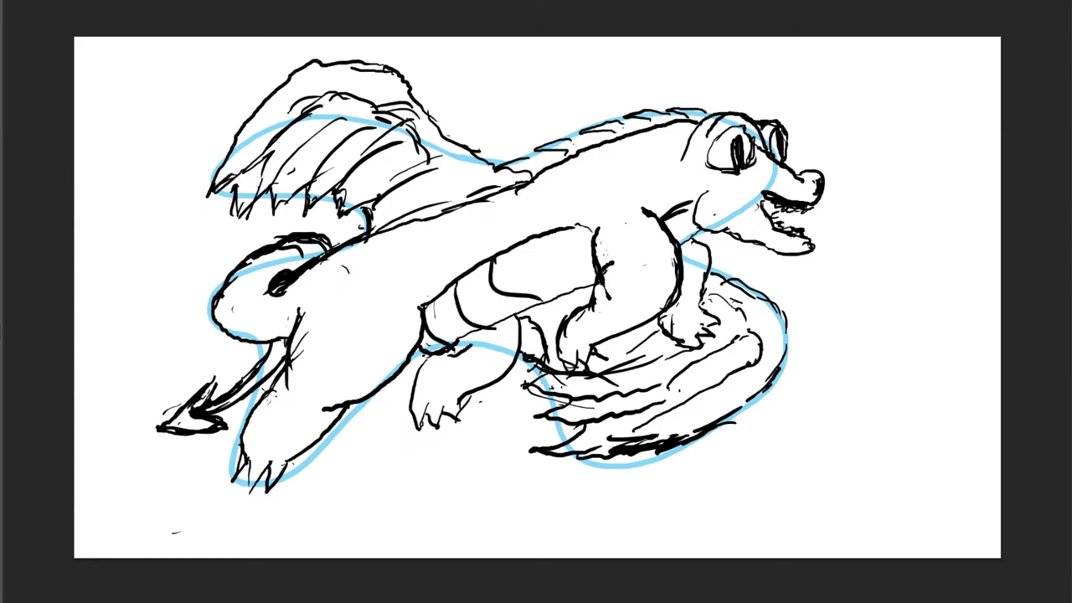
key("ctrl+z")
key("ctrl+z")
key("ctrl+z")
scroll(465, 324, "up", 4)
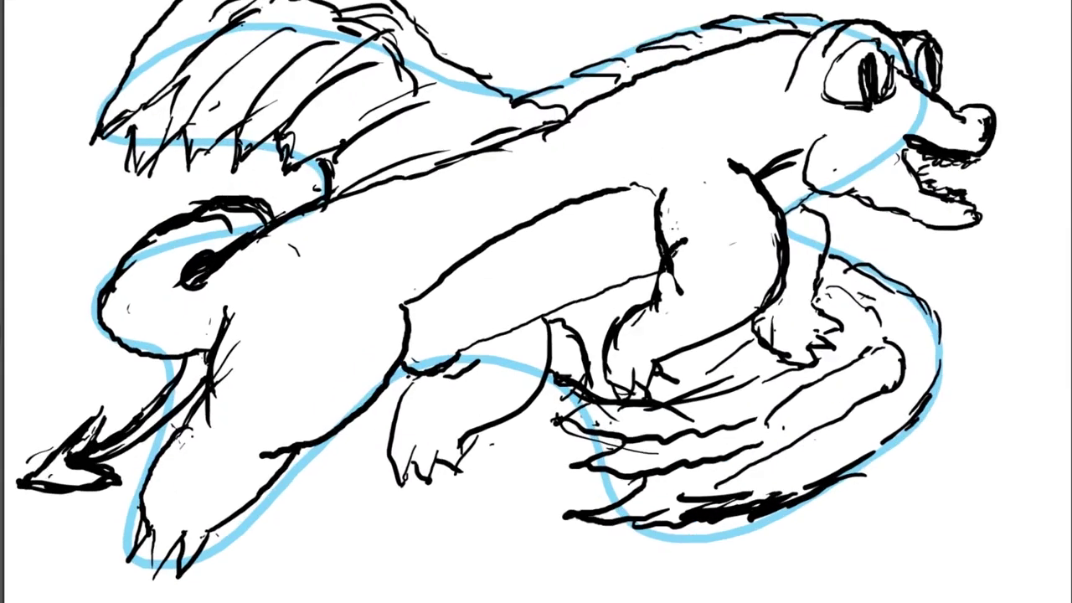
scroll(463, 342, "up", 1)
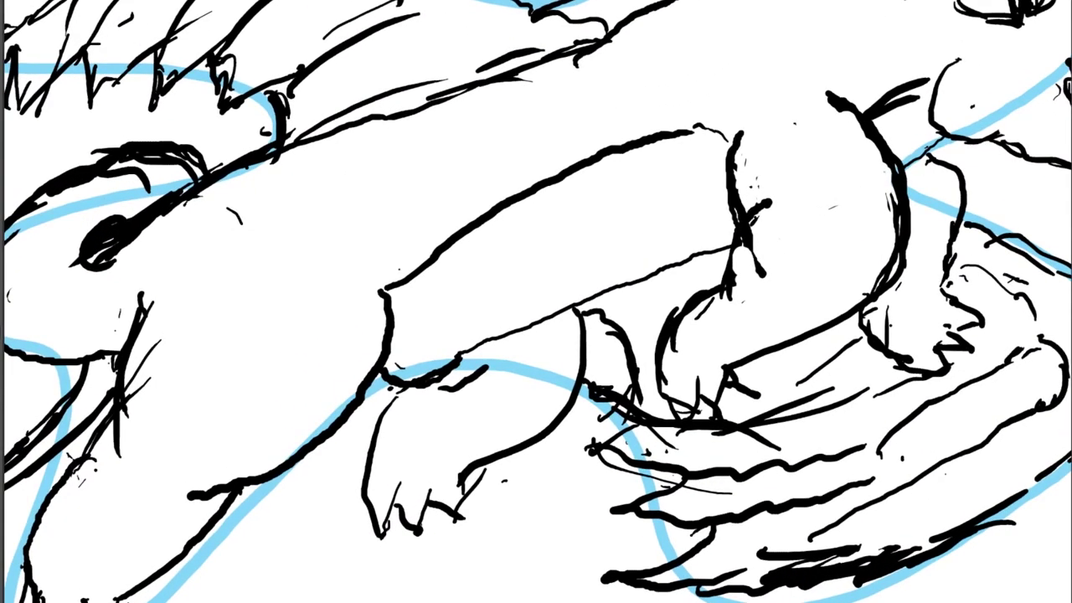
key("ctrl+plus")
key("ctrl+minus")
key("ctrl+minus")
key("ctrl+minus")
key("ctrl+plus")
scroll(464, 344, "up", 1)
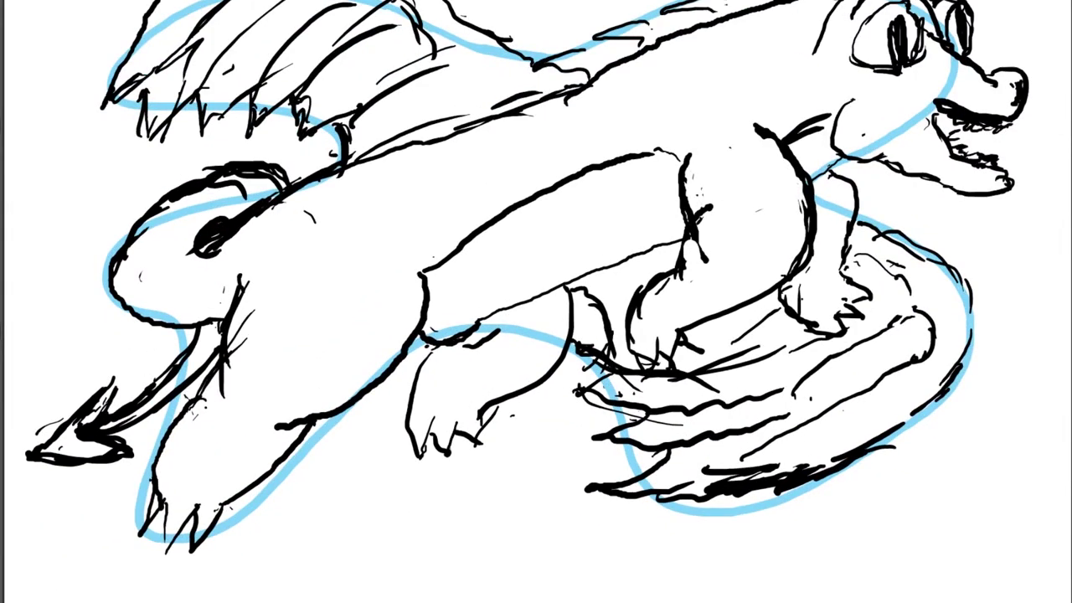
scroll(33, 155, "up", 2)
scroll(535, 302, "down", 7)
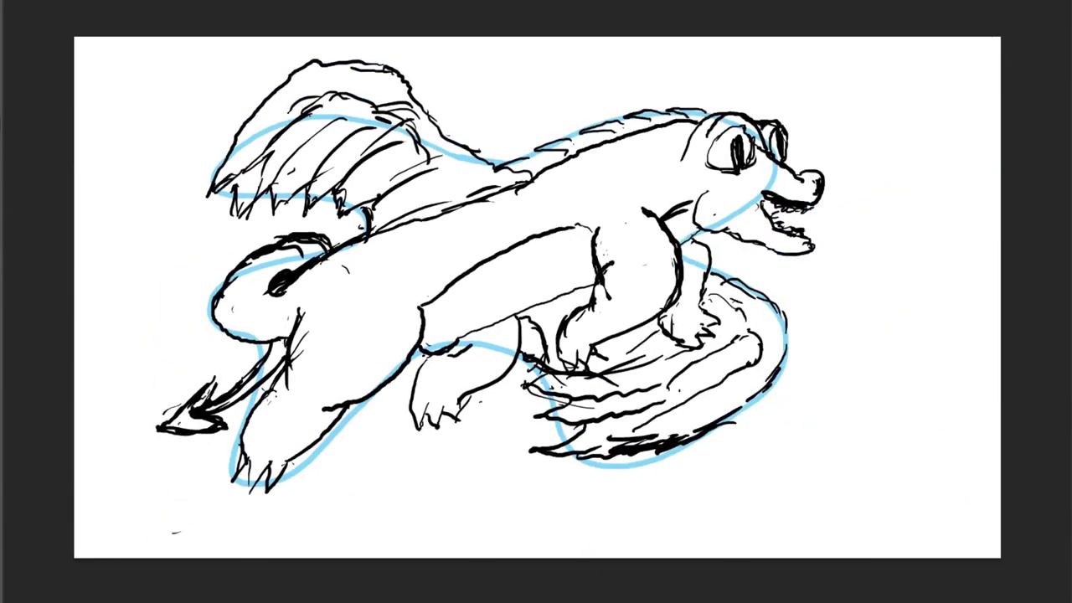
Draw thin curved segment lines across the belly from the hind leg to the foreleg and a band on the throat.
left_click_drag(458, 340, 424, 303)
left_click_drag(490, 325, 449, 305)
left_click_drag(520, 313, 466, 282)
left_click_drag(548, 302, 504, 276)
left_click_drag(546, 292, 571, 281)
left_click_drag(526, 243, 548, 285)
left_click_drag(584, 280, 593, 286)
left_click_drag(551, 234, 583, 280)
left_click_drag(673, 218, 688, 232)
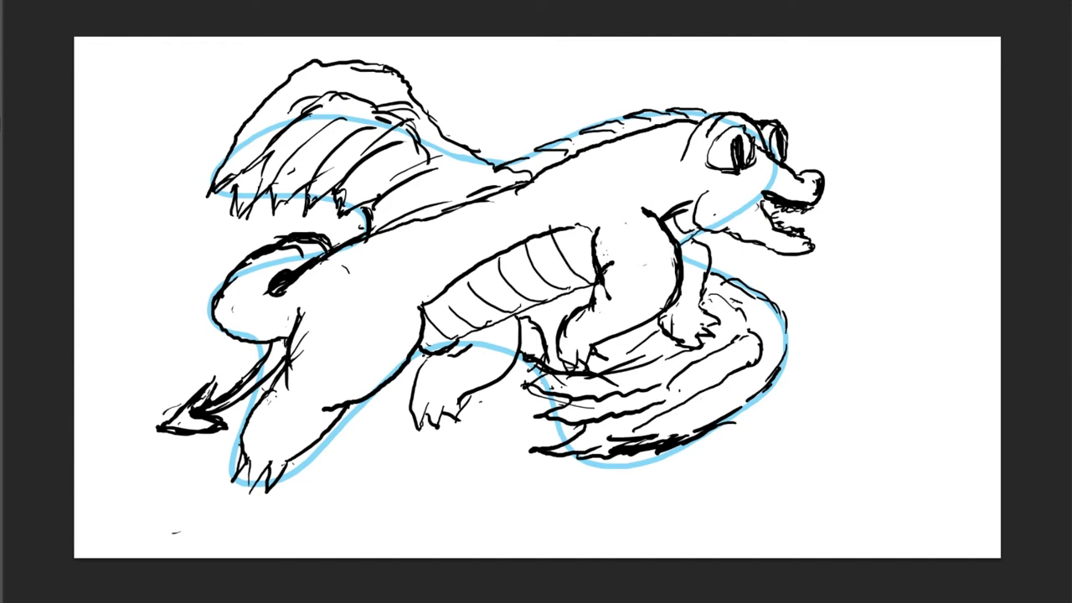
Draw two pointed, shaded horns on top of the head and darken the small mark behind the near eye.
left_click_drag(691, 154, 686, 165)
mouse_move(688, 128)
left_mouse_down()
mouse_move(708, 91)
mouse_move(694, 104)
mouse_move(672, 70)
left_mouse_up()
key("ctrl+z")
mouse_move(698, 109)
left_mouse_down()
mouse_move(718, 113)
mouse_move(716, 94)
mouse_move(759, 71)
mouse_move(763, 118)
mouse_move(770, 89)
mouse_move(758, 50)
left_mouse_up()
mouse_move(747, 103)
left_mouse_down()
mouse_move(753, 94)
mouse_move(745, 111)
left_mouse_up()
mouse_move(767, 64)
left_mouse_down()
mouse_move(757, 109)
mouse_move(713, 100)
left_mouse_up()
left_click_drag(702, 67, 712, 92)
left_click_drag(677, 55, 694, 121)
left_click_drag(692, 79, 698, 60)
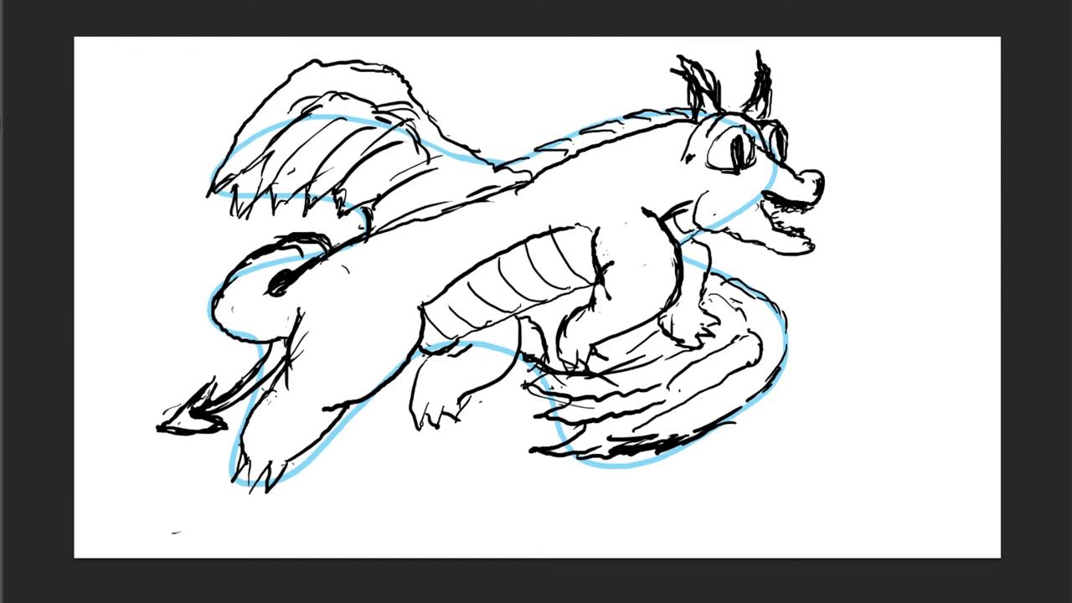
key("ctrl+z")
Shade the far wing's root between the belly and near foreleg and hide the light blue blob outline.
left_click_drag(559, 320, 548, 325)
left_click_drag(555, 295, 531, 348)
left_click_drag(558, 341, 546, 355)
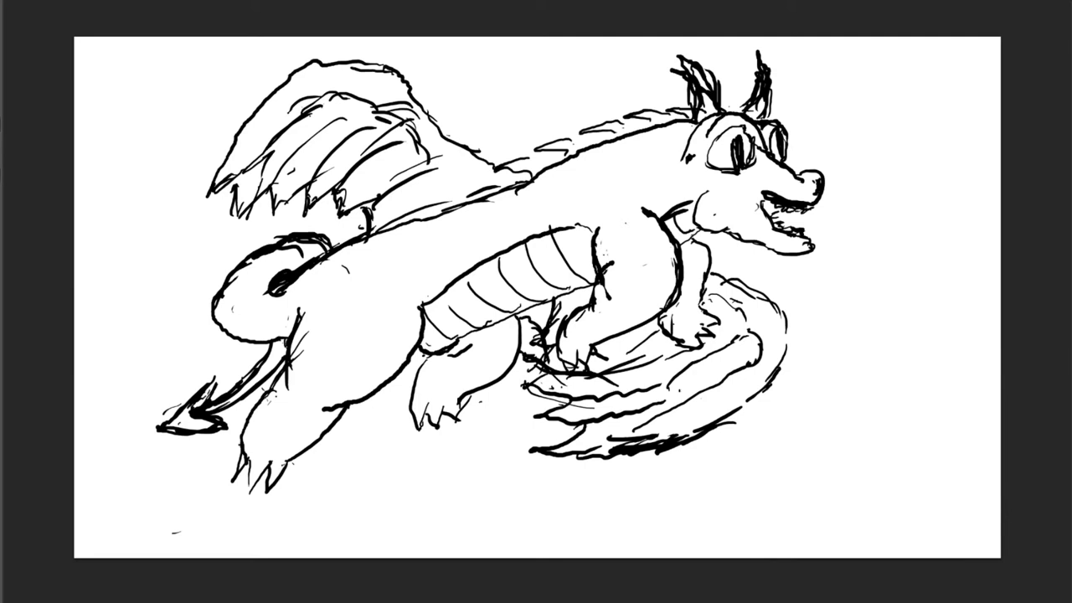
left_click_drag(533, 324, 523, 317)
Clean up the joint between raised wing and back, and add dark detail strokes along the tail's upper curve.
left_click_drag(503, 168, 510, 170)
left_click_drag(527, 173, 511, 170)
mouse_move(520, 162)
left_mouse_down()
mouse_move(556, 174)
mouse_move(533, 178)
mouse_move(464, 150)
left_mouse_up()
mouse_move(361, 229)
left_mouse_down()
mouse_move(260, 277)
mouse_move(291, 251)
left_mouse_up()
left_click_drag(285, 254, 295, 249)
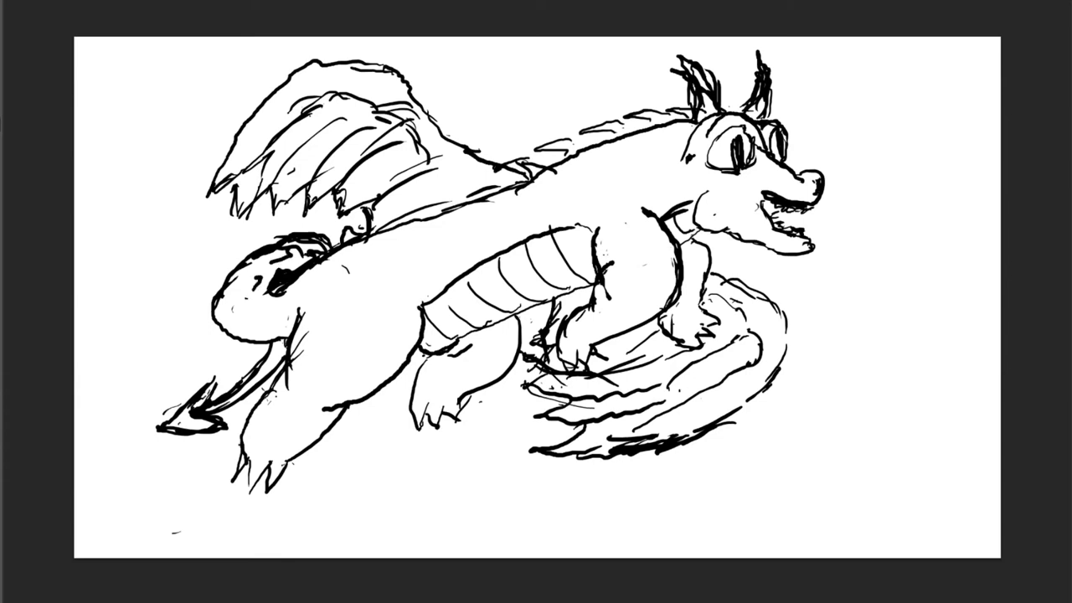
Scatter small clusters of U-shaped scales over the thigh, flank, shoulder, neck and near foreleg.
mouse_move(318, 338)
left_mouse_down()
mouse_move(341, 362)
mouse_move(395, 348)
mouse_move(370, 342)
left_mouse_up()
key("ctrl+z")
mouse_move(347, 270)
left_mouse_down()
mouse_move(361, 292)
mouse_move(399, 296)
left_mouse_up()
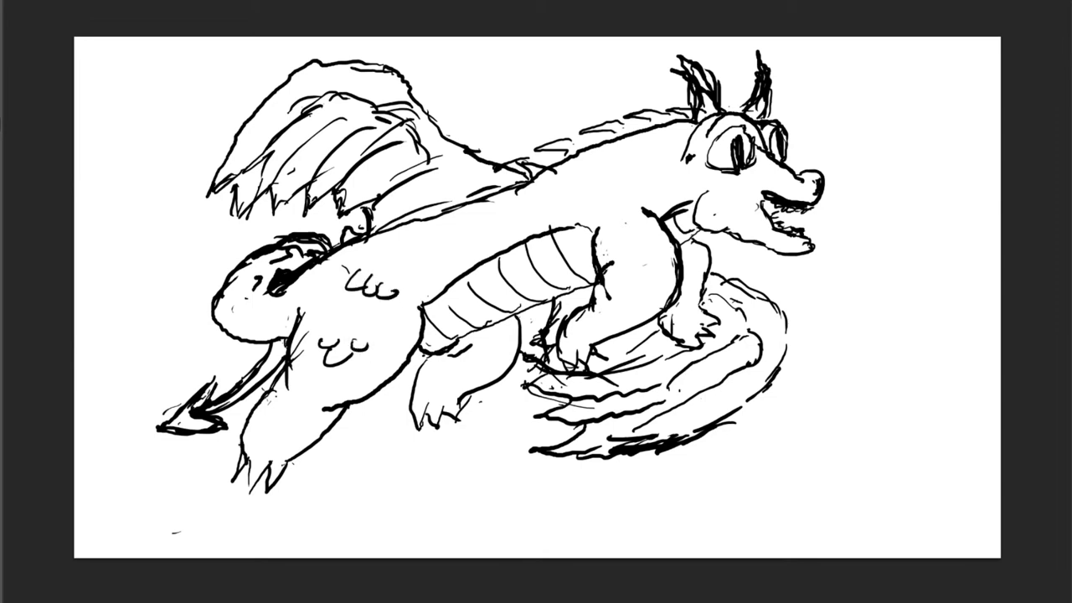
left_click_drag(467, 214, 503, 239)
left_click_drag(613, 243, 668, 264)
left_click_drag(623, 299, 645, 312)
left_click_drag(643, 298, 653, 310)
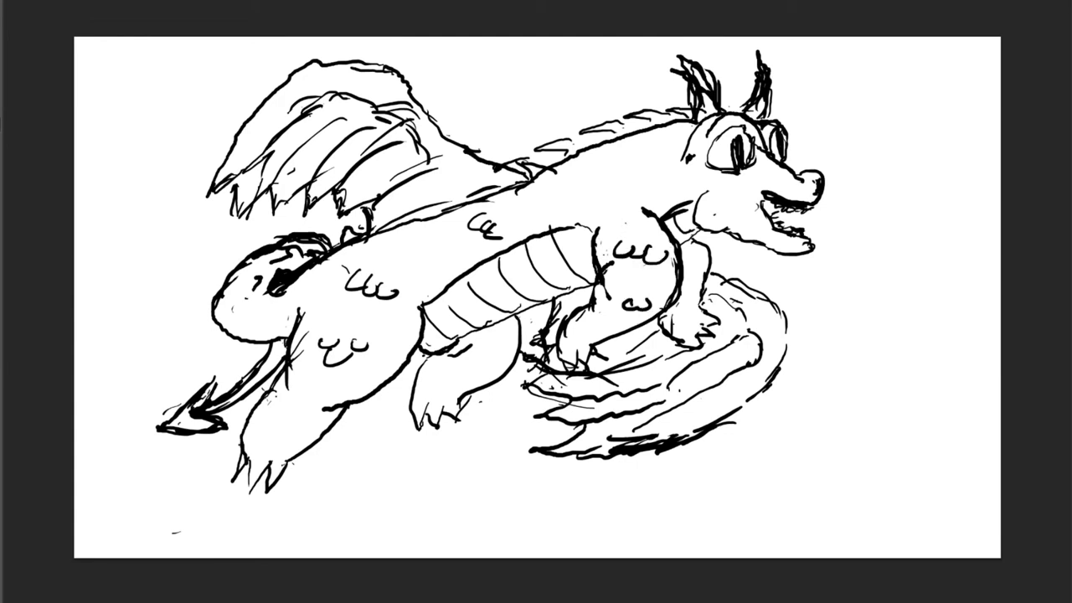
mouse_move(615, 160)
left_mouse_down()
mouse_move(604, 172)
mouse_move(615, 184)
left_mouse_up()
Erase the dark stroke behind the near foreleg and rework the far wing's ragged feather tips there.
left_click_drag(546, 359, 556, 305)
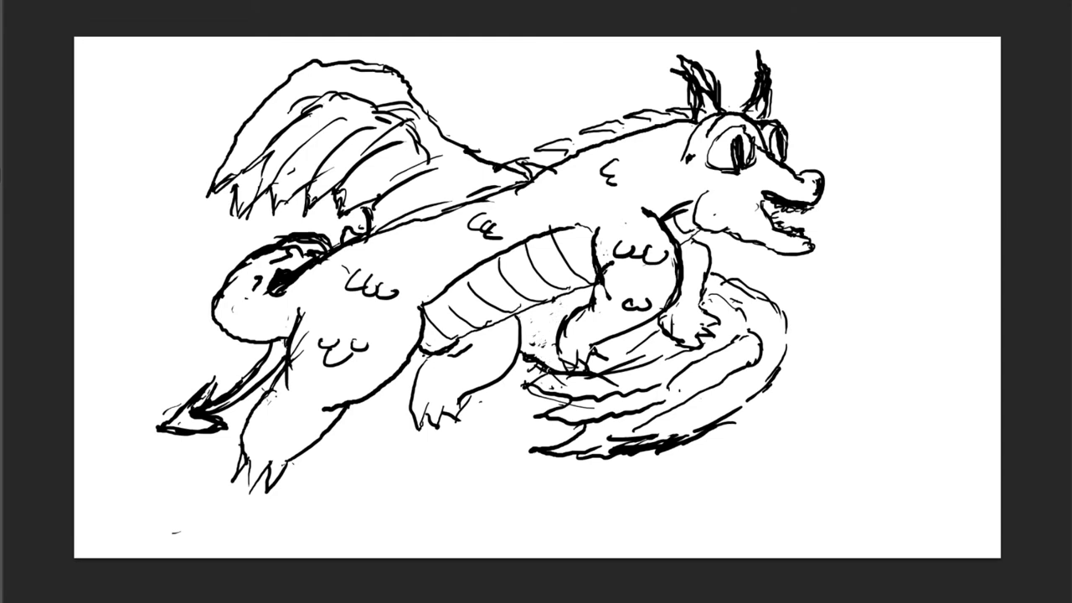
mouse_move(564, 298)
left_mouse_down()
mouse_move(538, 317)
mouse_move(562, 319)
mouse_move(533, 339)
mouse_move(556, 349)
mouse_move(553, 326)
mouse_move(536, 333)
mouse_move(554, 344)
mouse_move(535, 355)
left_mouse_up()
key("ctrl+z")
key("ctrl+z")
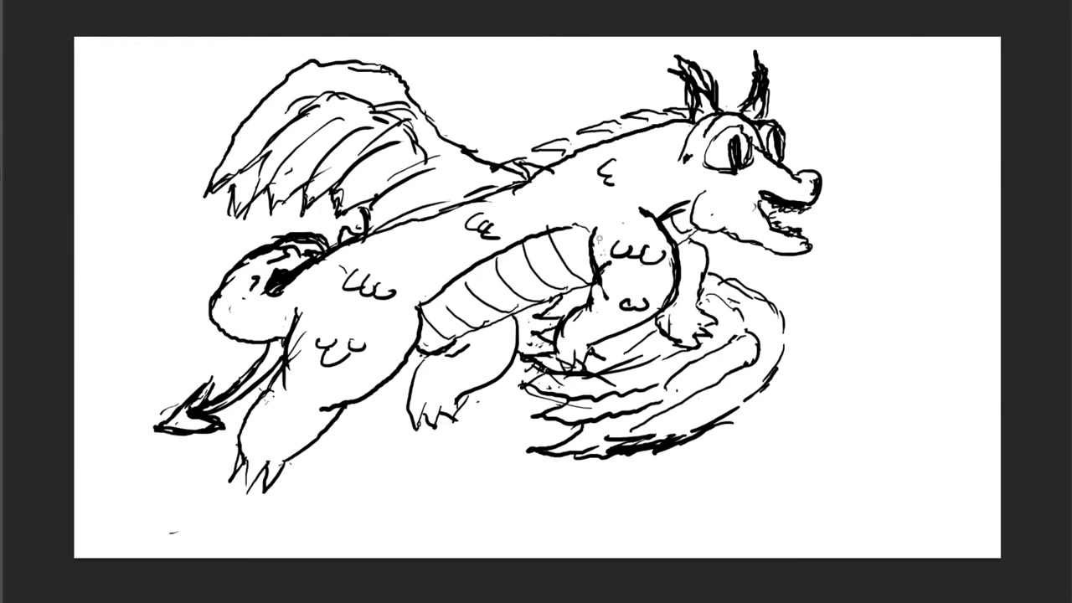
Dismiss the hidden-layer error and erase both forelegs along with their scales.
key("Return")
key("Return")
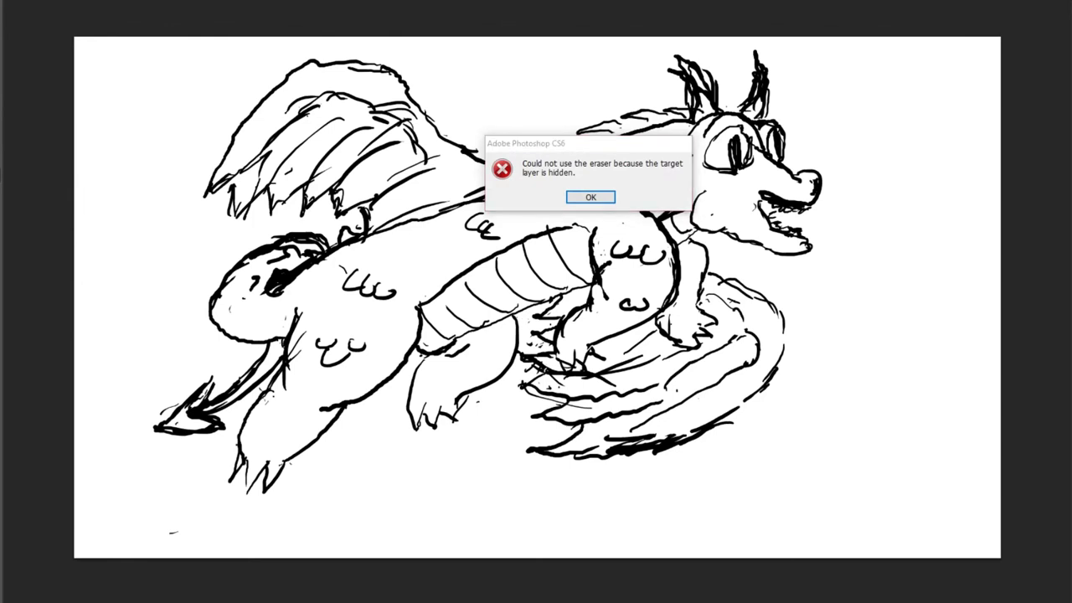
key("Return")
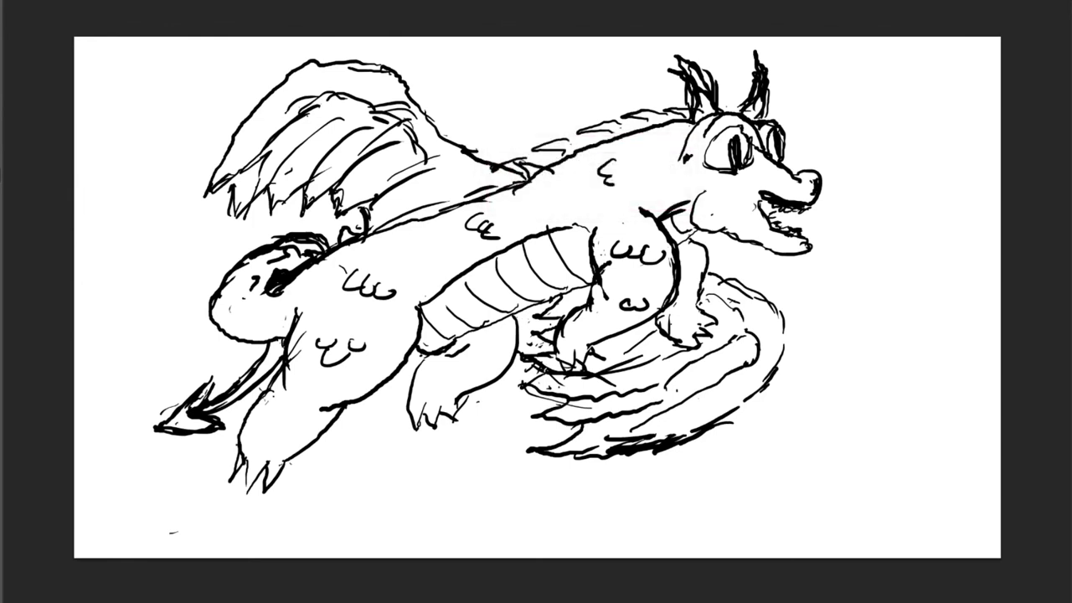
mouse_move(606, 266)
left_mouse_down()
mouse_move(591, 261)
mouse_move(634, 253)
mouse_move(653, 217)
mouse_move(657, 258)
mouse_move(702, 251)
mouse_move(669, 303)
mouse_move(627, 331)
mouse_move(602, 339)
mouse_move(632, 303)
mouse_move(564, 323)
mouse_move(553, 344)
mouse_move(598, 355)
mouse_move(653, 328)
mouse_move(682, 341)
mouse_move(712, 320)
mouse_move(699, 307)
mouse_move(703, 281)
left_mouse_up()
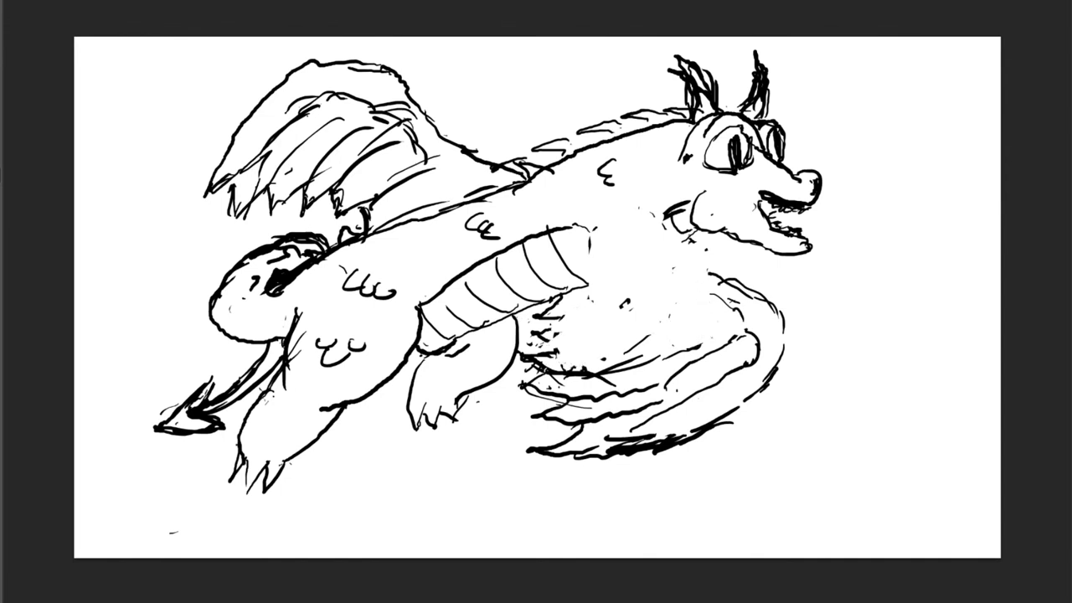
left_click_drag(630, 300, 621, 307)
Redraw the near foreleg bent forward beneath the chest with a rounded paw, and the far foreleg behind it.
mouse_move(592, 224)
left_mouse_down()
mouse_move(590, 315)
mouse_move(646, 321)
left_mouse_up()
key("ctrl+alt+z")
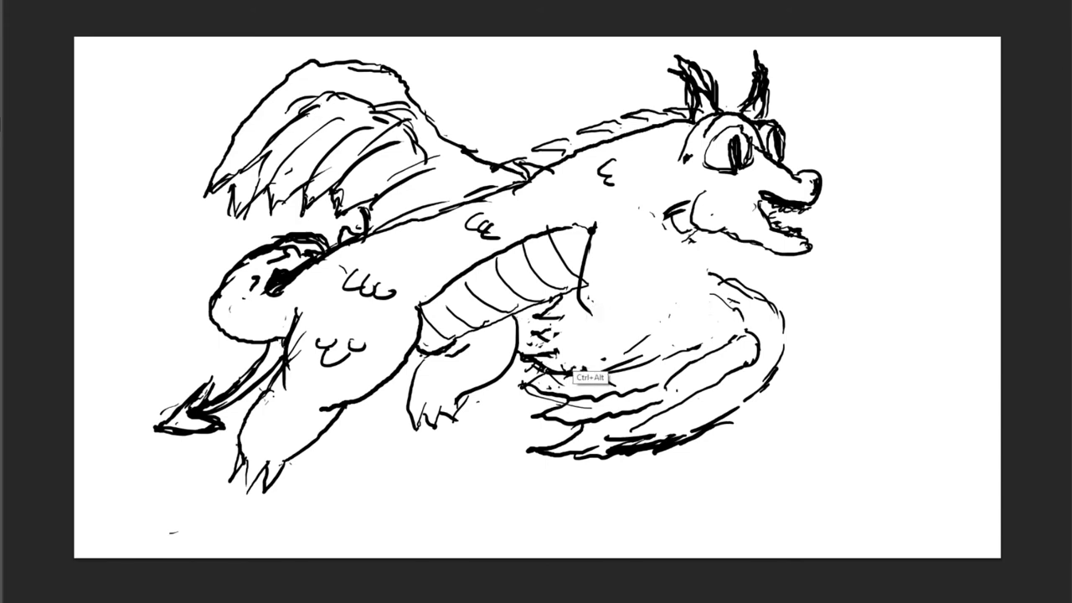
left_click_drag(589, 309, 643, 339)
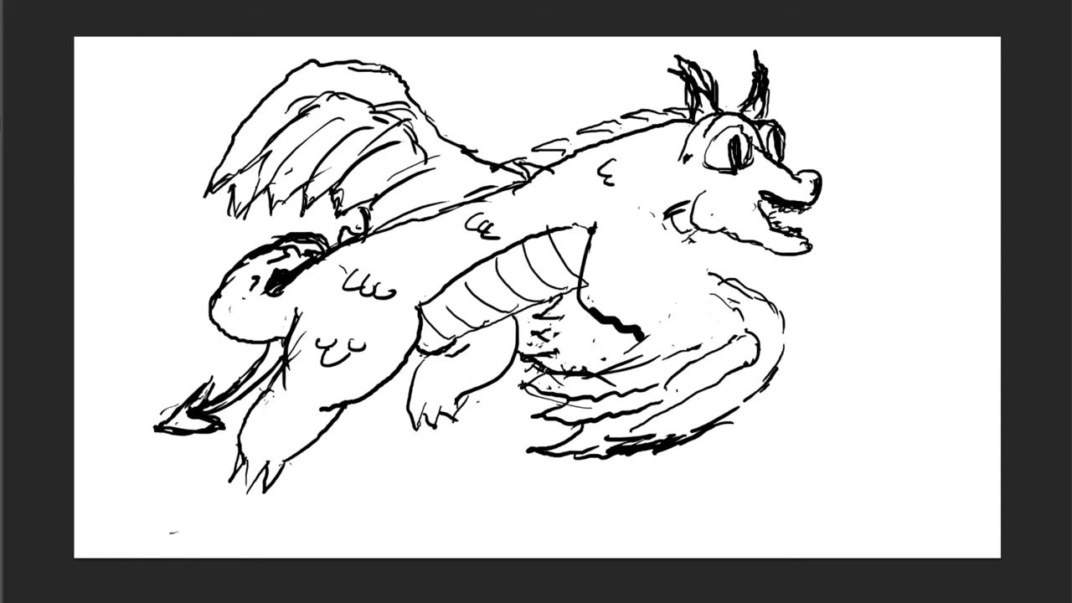
key("ctrl+z")
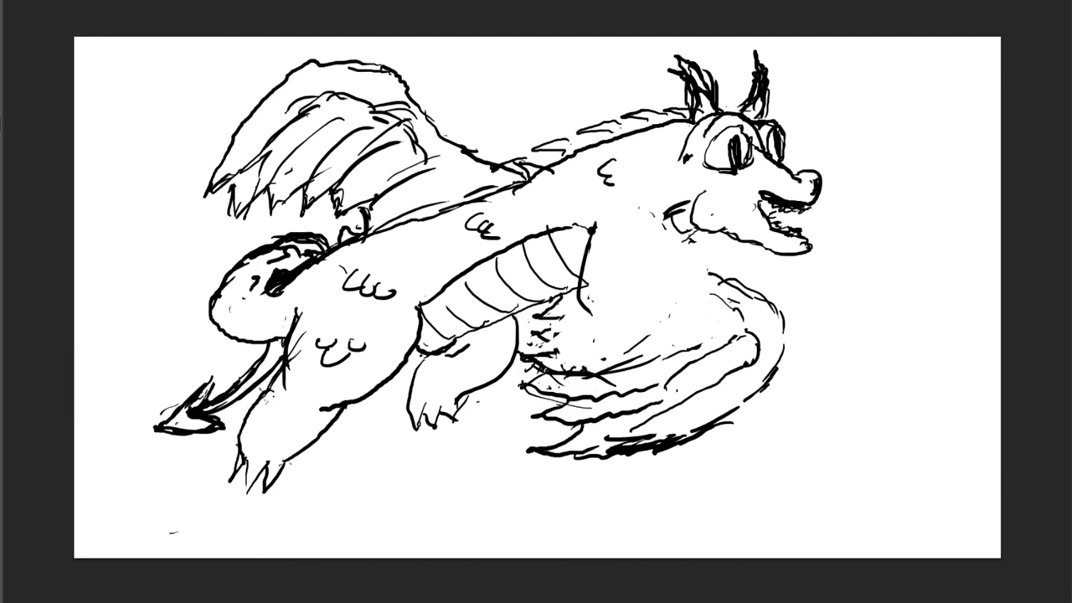
left_click_drag(589, 308, 629, 326)
key("ctrl+z")
mouse_move(589, 310)
left_mouse_down()
mouse_move(649, 335)
mouse_move(642, 359)
mouse_move(687, 328)
mouse_move(637, 360)
mouse_move(685, 335)
mouse_move(686, 301)
mouse_move(623, 282)
left_mouse_up()
left_click_drag(642, 233, 633, 283)
mouse_move(690, 241)
left_mouse_down()
mouse_move(682, 288)
mouse_move(658, 268)
mouse_move(653, 301)
mouse_move(551, 339)
mouse_move(563, 362)
mouse_move(645, 334)
mouse_move(571, 335)
left_mouse_up()
left_click_drag(684, 278, 682, 293)
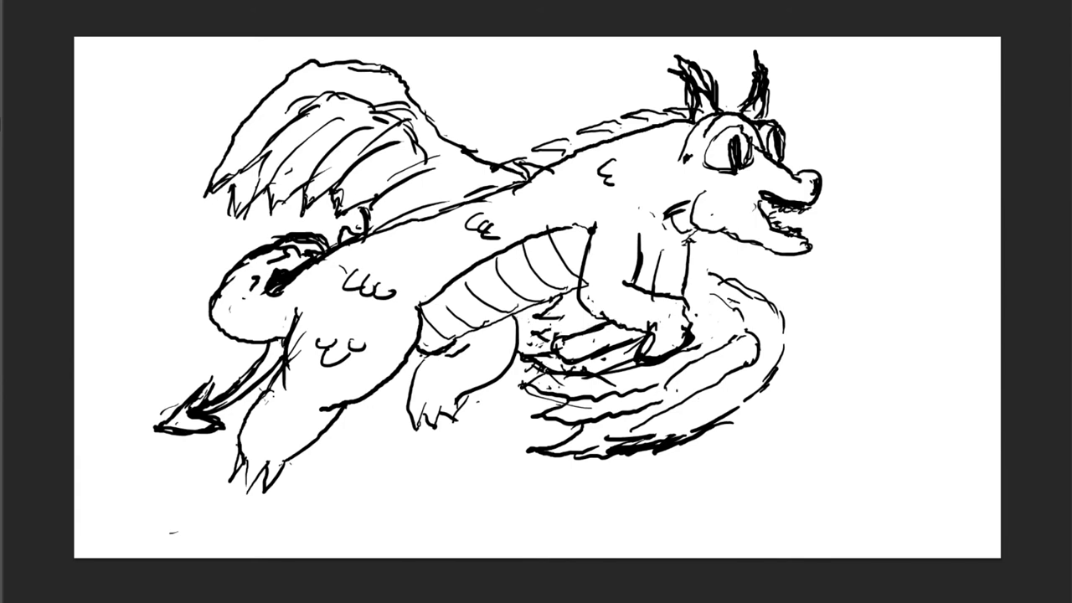
Extend the banded throat down onto the chest with segment lines and dark shading along its edge.
left_click_drag(653, 252, 649, 289)
left_click_drag(651, 265, 643, 278)
mouse_move(673, 243)
left_mouse_down()
mouse_move(665, 262)
mouse_move(666, 253)
mouse_move(652, 260)
mouse_move(674, 251)
left_mouse_up()
left_click_drag(669, 224, 646, 263)
left_click_drag(666, 268, 658, 272)
mouse_move(669, 207)
left_mouse_down()
mouse_move(643, 245)
mouse_move(675, 209)
left_mouse_up()
left_click_drag(664, 217, 656, 224)
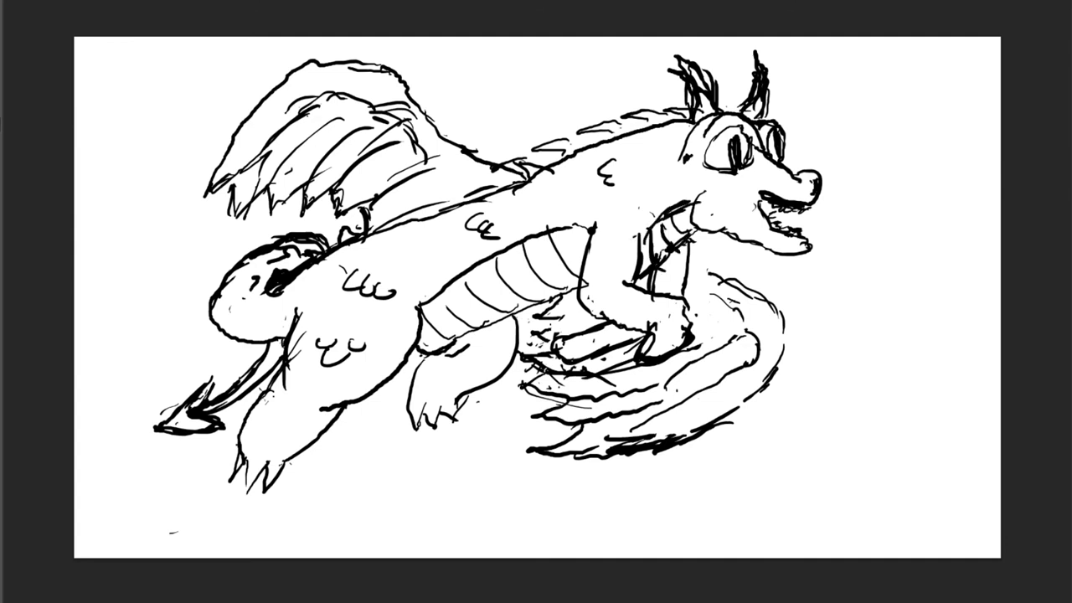
Add short claws to both redrawn front paws.
left_click_drag(553, 332, 536, 347)
left_click_drag(550, 345, 551, 362)
left_click_drag(562, 361, 552, 369)
left_click_drag(634, 353, 624, 361)
left_click_drag(628, 364, 621, 373)
mouse_move(650, 366)
left_mouse_down()
mouse_move(639, 379)
mouse_move(659, 375)
left_mouse_up()
left_click_drag(676, 354, 667, 373)
Extend the far wing's upper edge to the chest and add short feather marks inside it.
left_click_drag(695, 251, 691, 284)
mouse_move(722, 265)
left_mouse_down()
mouse_move(695, 289)
mouse_move(697, 311)
left_mouse_up()
left_click_drag(706, 317, 692, 330)
left_click_drag(733, 302, 721, 311)
left_click_drag(752, 300, 725, 326)
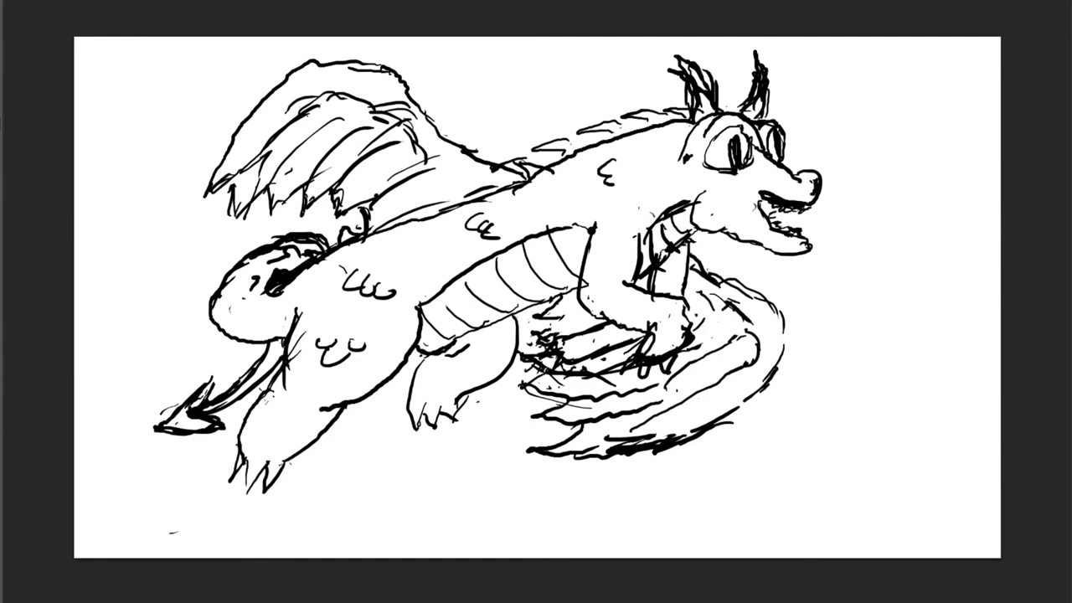
mouse_move(719, 221)
left_mouse_down()
mouse_move(727, 245)
mouse_move(807, 266)
mouse_move(755, 206)
mouse_move(820, 191)
mouse_move(817, 173)
left_mouse_up()
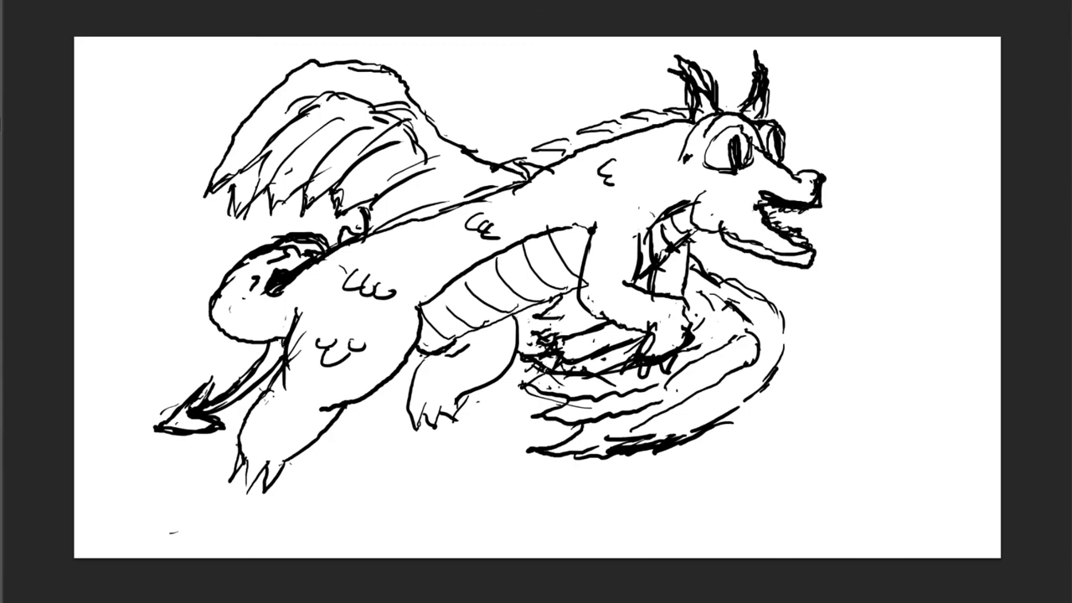
key("ctrl+z")
key("ctrl+z")
key("ctrl+z")
key("ctrl+z")
Draw a line across the base of the near hind foot's claws and add U-shaped scales to the near foreleg.
key("ctrl+plus")
key("ctrl+plus")
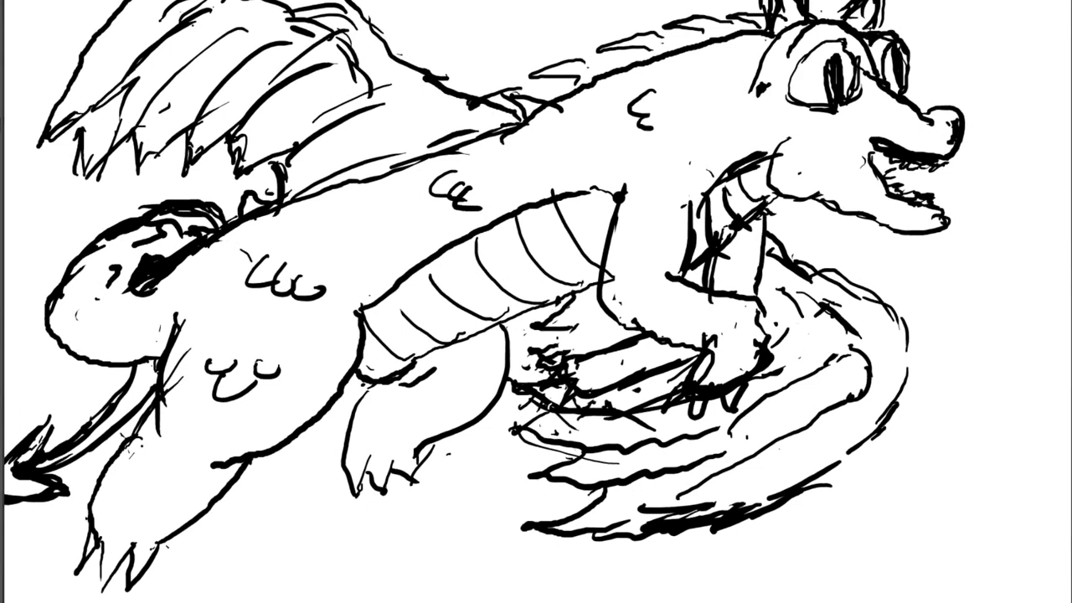
mouse_move(93, 517)
left_mouse_down()
mouse_move(100, 531)
mouse_move(153, 552)
mouse_move(166, 531)
mouse_move(131, 537)
mouse_move(576, 537)
mouse_move(244, 563)
mouse_move(435, 576)
mouse_move(661, 556)
left_mouse_up()
key("ctrl+z")
key("ctrl+z")
mouse_move(617, 238)
left_mouse_down()
mouse_move(624, 266)
mouse_move(638, 259)
mouse_move(700, 330)
mouse_move(725, 329)
left_mouse_up()
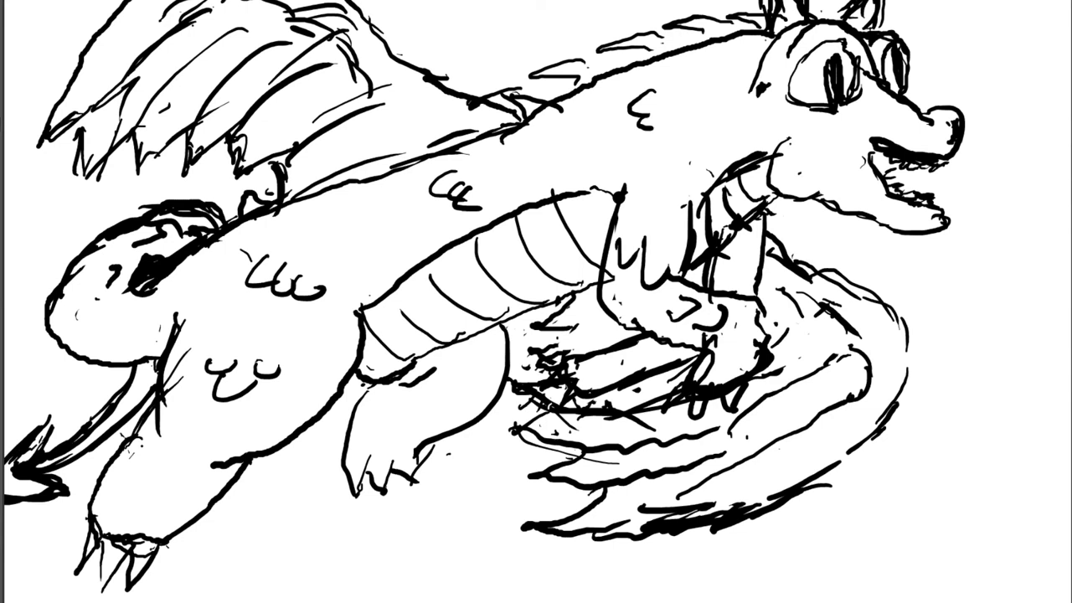
Redraw the curved back edge of the jaw with one thicker line.
left_click_drag(789, 143, 818, 199)
key("ctrl+z")
left_click_drag(790, 137, 823, 204)
key("ctrl+z")
mouse_move(787, 137)
left_mouse_down()
mouse_move(772, 176)
mouse_move(811, 201)
left_mouse_up()
Sketch a large rough oval in the blank area beyond the snout, adjust the brush settings and erase the oval.
scroll(536, 301, "right", 5)
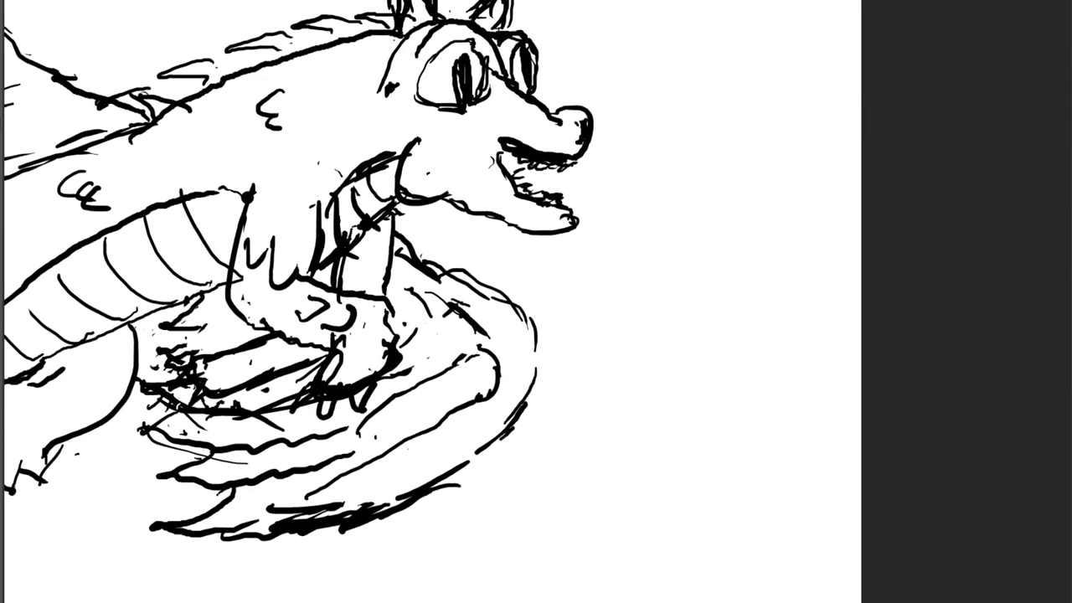
mouse_move(657, 204)
left_mouse_down()
mouse_move(638, 301)
mouse_move(646, 323)
mouse_move(720, 201)
mouse_move(785, 260)
left_mouse_up()
left_click_drag(757, 219, 769, 287)
mouse_move(742, 204)
left_mouse_down()
mouse_move(753, 216)
mouse_move(750, 308)
left_mouse_up()
mouse_move(638, 283)
left_mouse_down()
mouse_move(662, 351)
mouse_move(735, 358)
left_mouse_up()
mouse_move(767, 298)
left_mouse_down()
mouse_move(731, 360)
mouse_move(734, 345)
left_mouse_up()
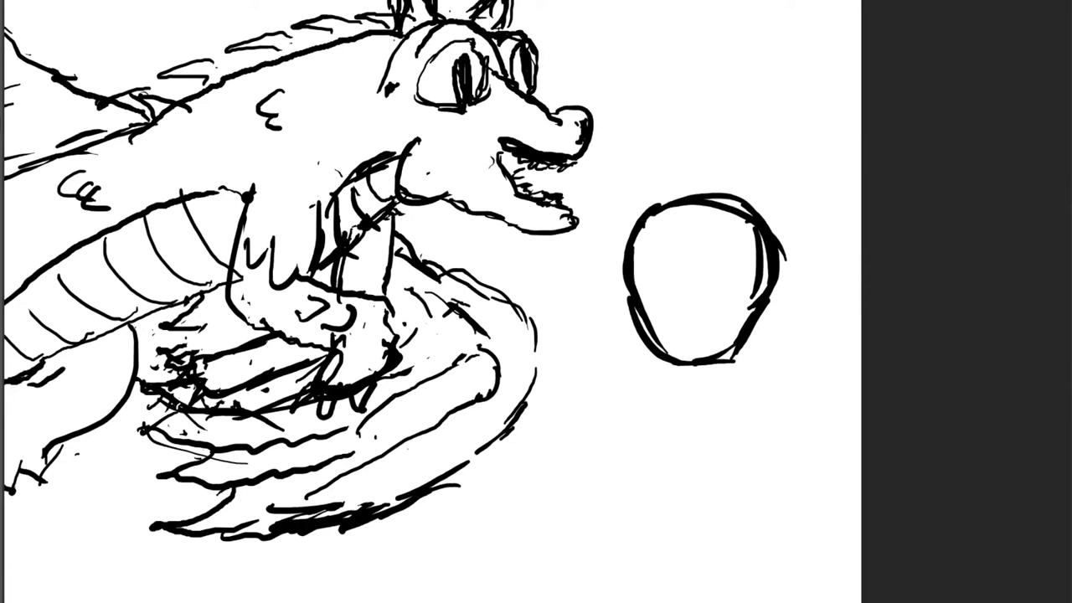
left_click(33, 2)
left_click_drag(39, 7, 71, 7)
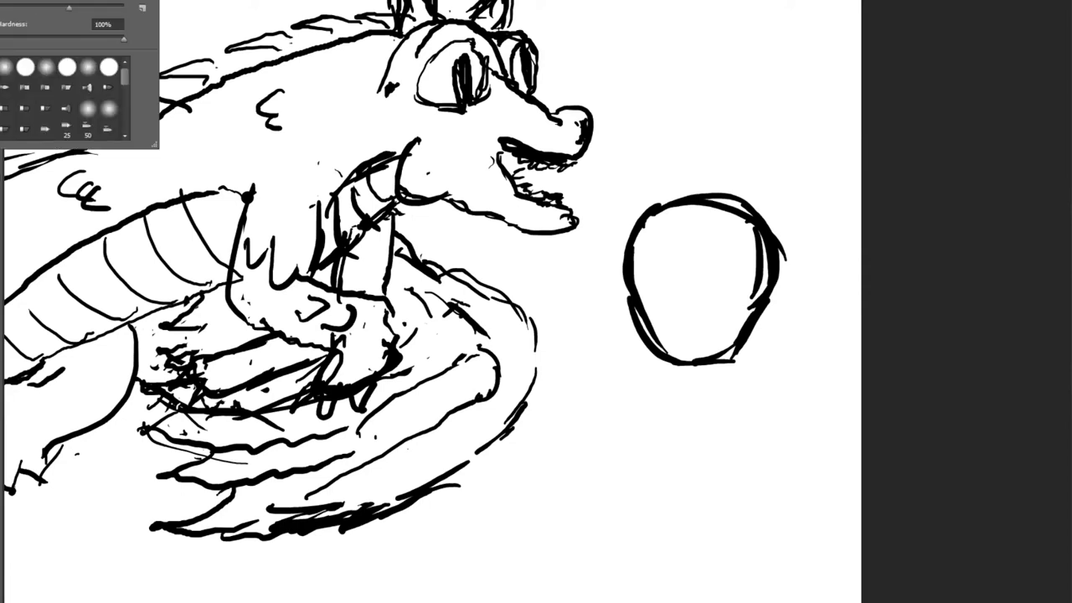
left_click(704, 276)
mouse_move(663, 205)
left_mouse_down()
mouse_move(628, 263)
mouse_move(724, 203)
mouse_move(775, 277)
mouse_move(661, 352)
mouse_move(742, 349)
left_mouse_up()
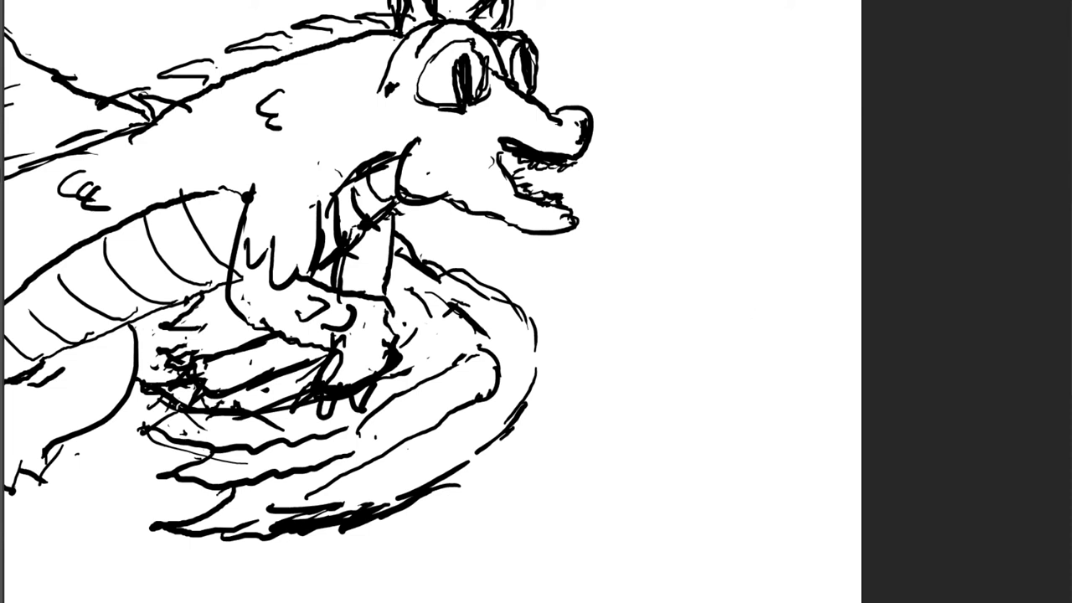
Practise three straight horizontal strokes and a small clawed leg in the blank area beyond the snout.
left_click_drag(582, 289, 791, 289)
left_click_drag(583, 288, 792, 289)
left_click_drag(609, 303, 812, 291)
left_click_drag(631, 335, 830, 328)
left_click_drag(623, 370, 800, 368)
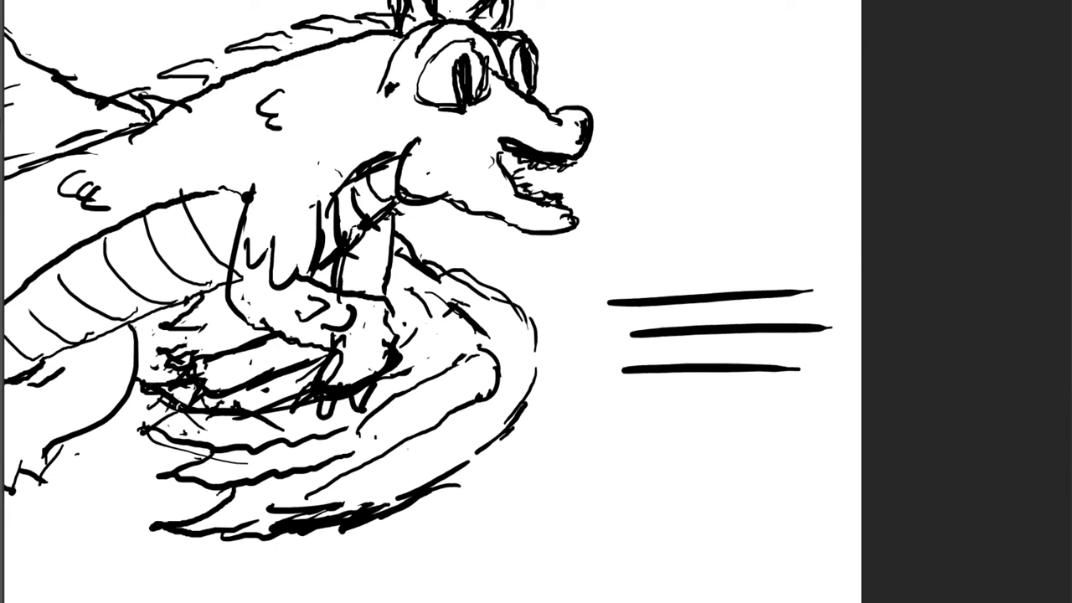
mouse_move(634, 400)
left_mouse_down()
mouse_move(594, 519)
mouse_move(614, 519)
mouse_move(636, 479)
left_mouse_up()
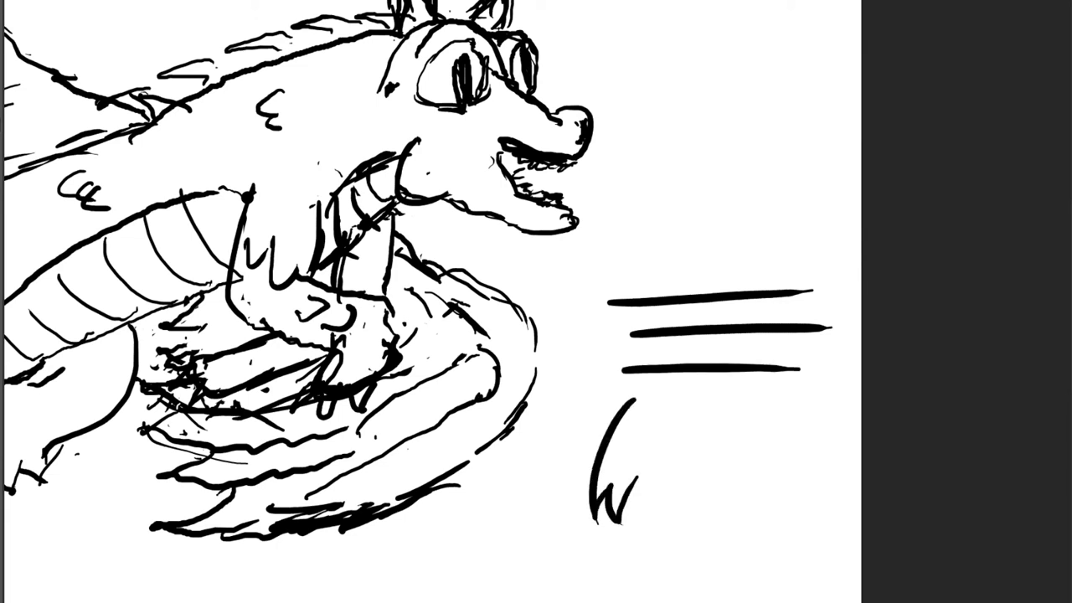
Undo the practice strokes and erase the remaining line from the blank area.
key("ctrl+alt+z")
key("ctrl+alt+z")
key("ctrl+alt+z")
key("ctrl+alt+z")
key("ctrl+alt+z")
key("ctrl+alt+z")
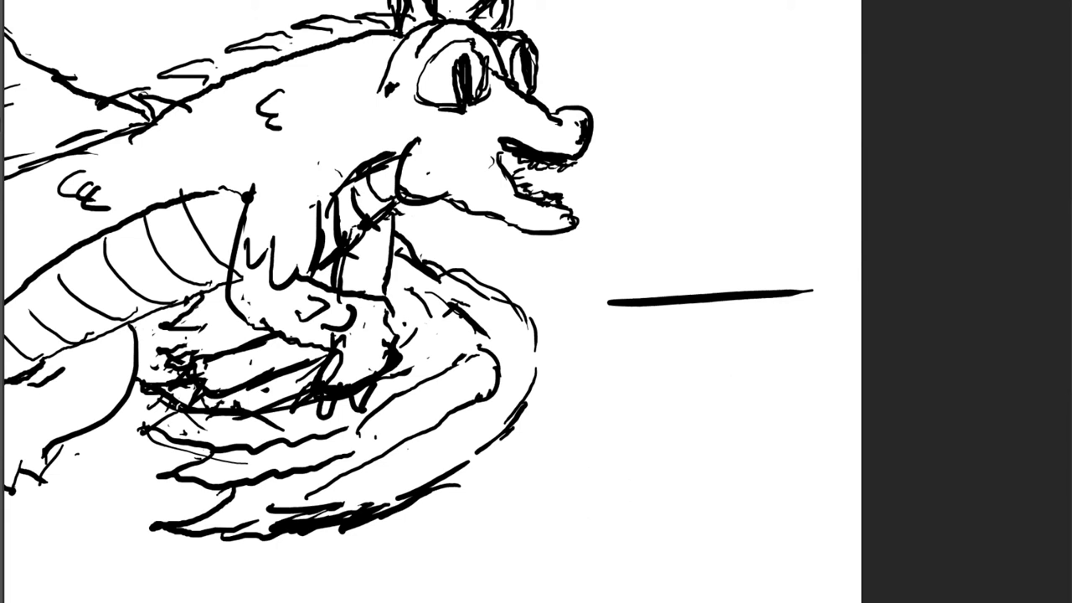
key("Return")
mouse_move(603, 316)
left_mouse_down()
mouse_move(717, 285)
mouse_move(733, 310)
left_mouse_up()
mouse_move(690, 312)
left_mouse_down()
mouse_move(732, 320)
mouse_move(727, 330)
left_mouse_up()
mouse_move(602, 318)
left_mouse_down()
mouse_move(718, 305)
mouse_move(726, 329)
left_mouse_up()
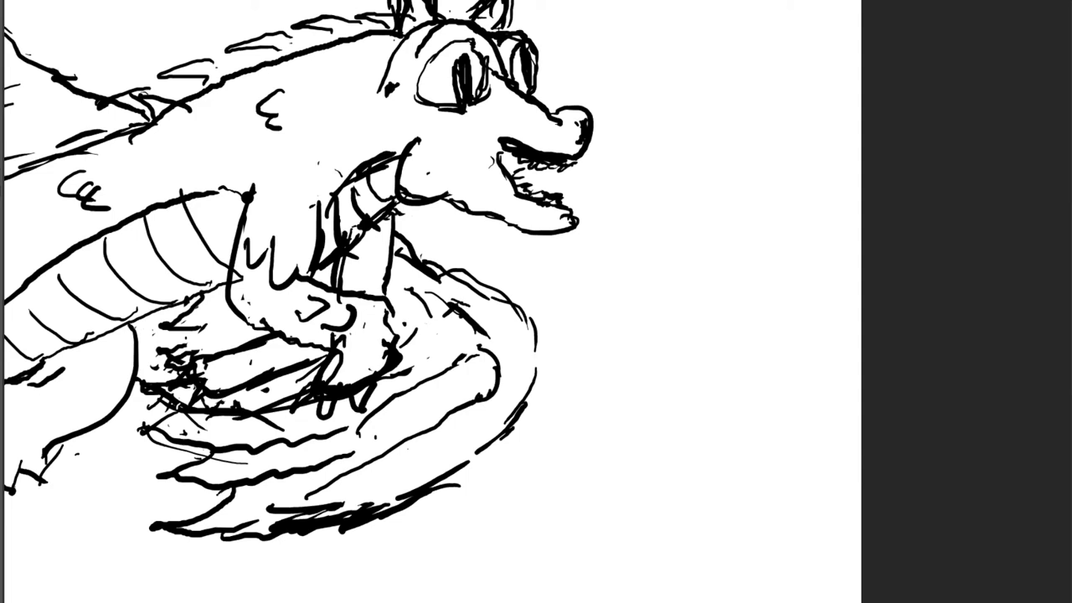
Erase the far foreleg and its paw from behind the near foreleg.
left_click_drag(271, 338, 197, 352)
mouse_move(340, 265)
left_mouse_down()
mouse_move(338, 283)
mouse_move(341, 261)
left_mouse_up()
left_click_drag(386, 291, 392, 224)
mouse_move(286, 341)
left_mouse_down()
mouse_move(314, 361)
mouse_move(209, 397)
left_mouse_up()
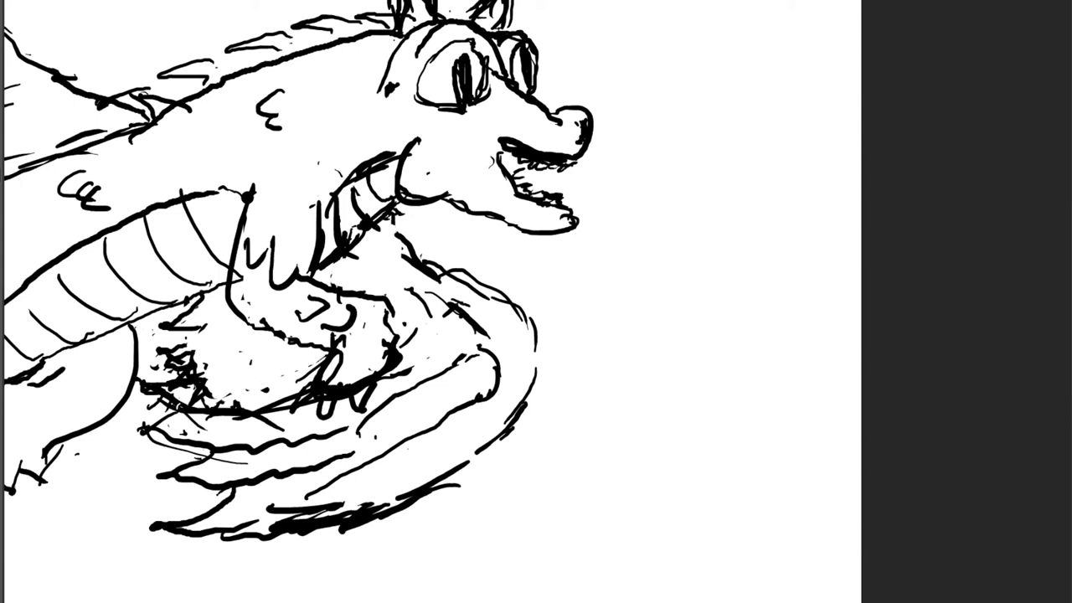
Sketch a thin curve from the throat to the near foreleg and thin jagged feather tips below the belly.
left_click_drag(376, 234, 328, 287)
left_click_drag(246, 323, 216, 347)
mouse_move(201, 303)
left_mouse_down()
mouse_move(216, 343)
mouse_move(205, 328)
mouse_move(189, 340)
mouse_move(208, 353)
left_mouse_up()
left_click_drag(209, 335, 216, 363)
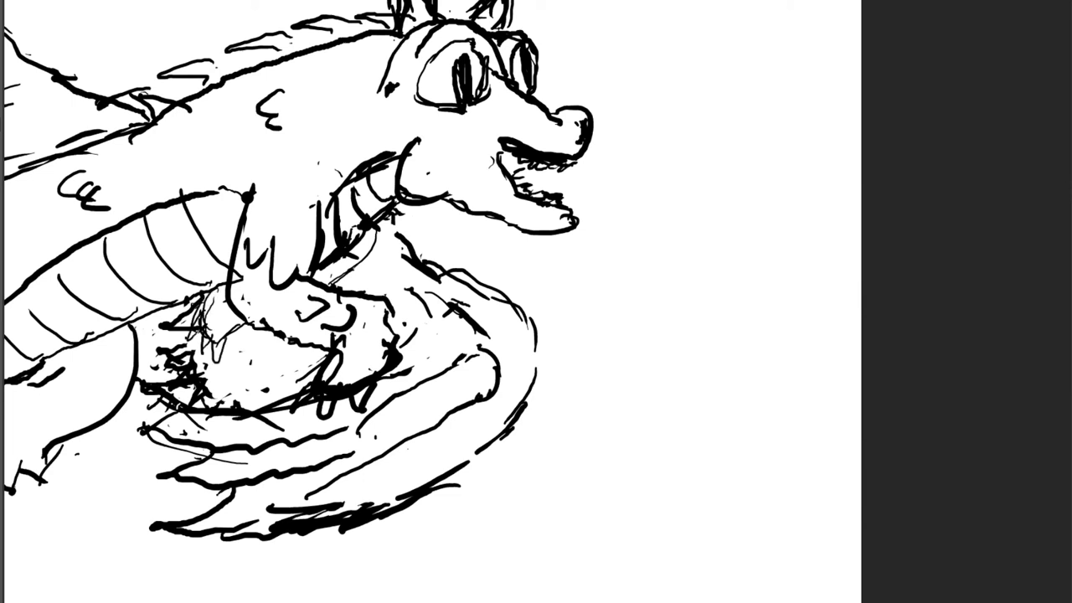
Add long thin feather strokes in the cleared part of the far wing beneath the near foreleg.
scroll(536, 301, "down", 4)
scroll(536, 301, "up", 4)
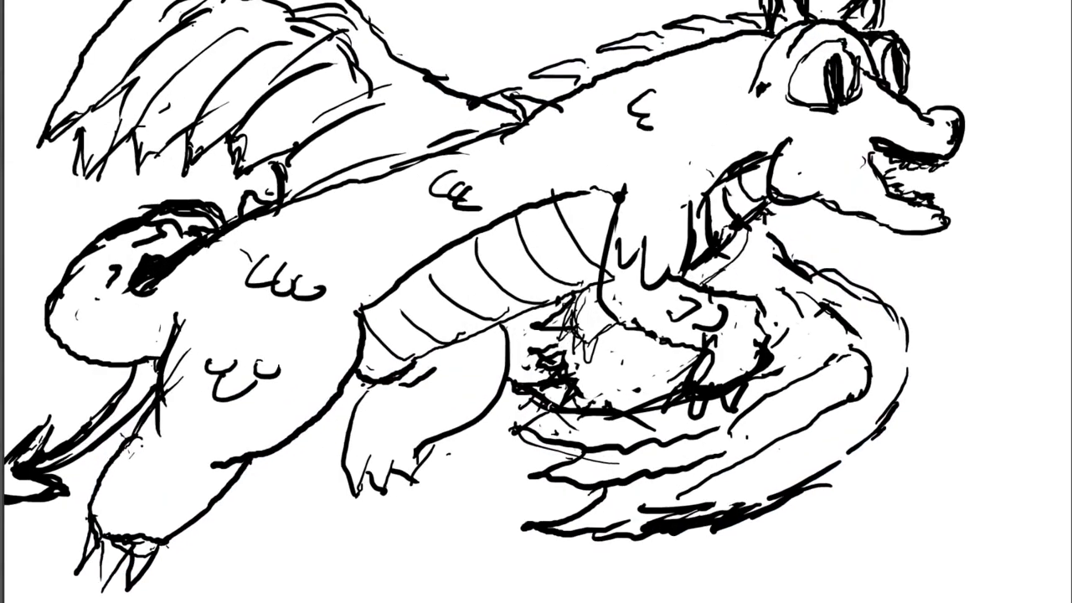
scroll(536, 293, "down", 3)
left_click_drag(564, 355, 633, 335)
left_click_drag(548, 337, 613, 325)
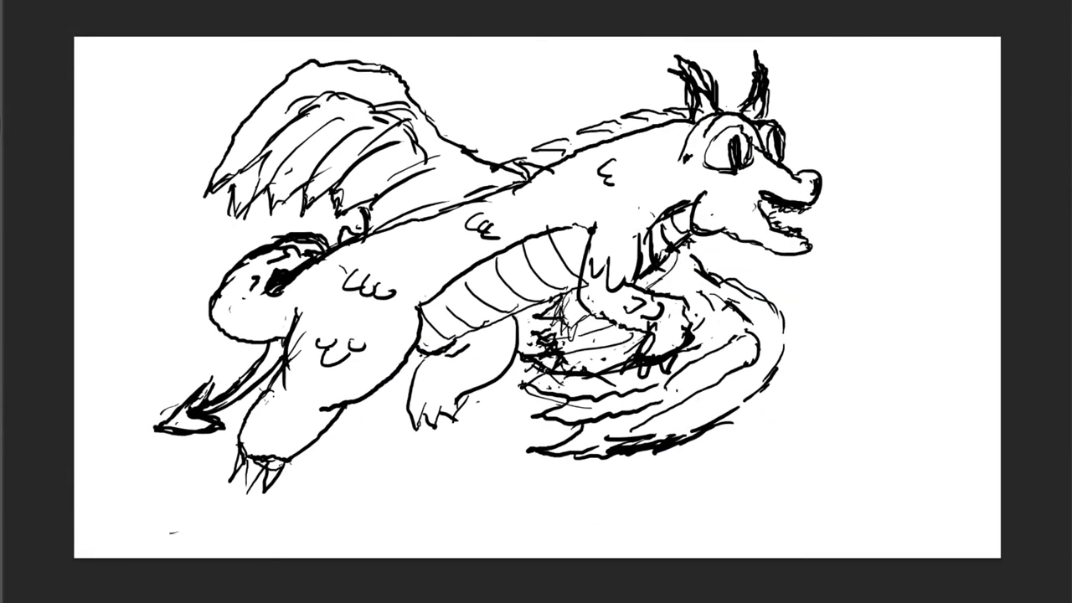